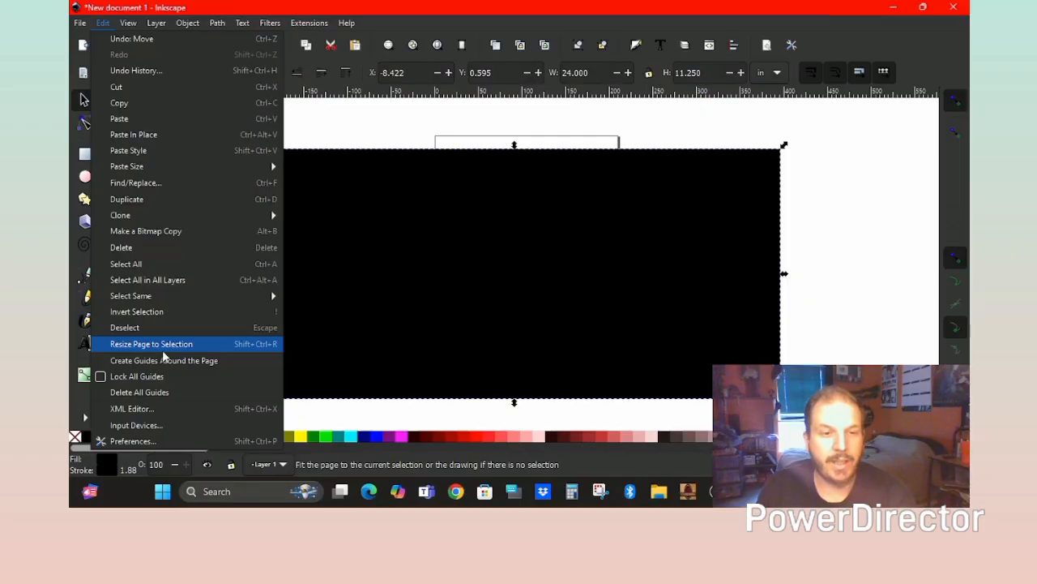
# Fit the page to the 24 × 11.25 inch rectangle, then delete the rectangle.
pyautogui.click(185, 350)
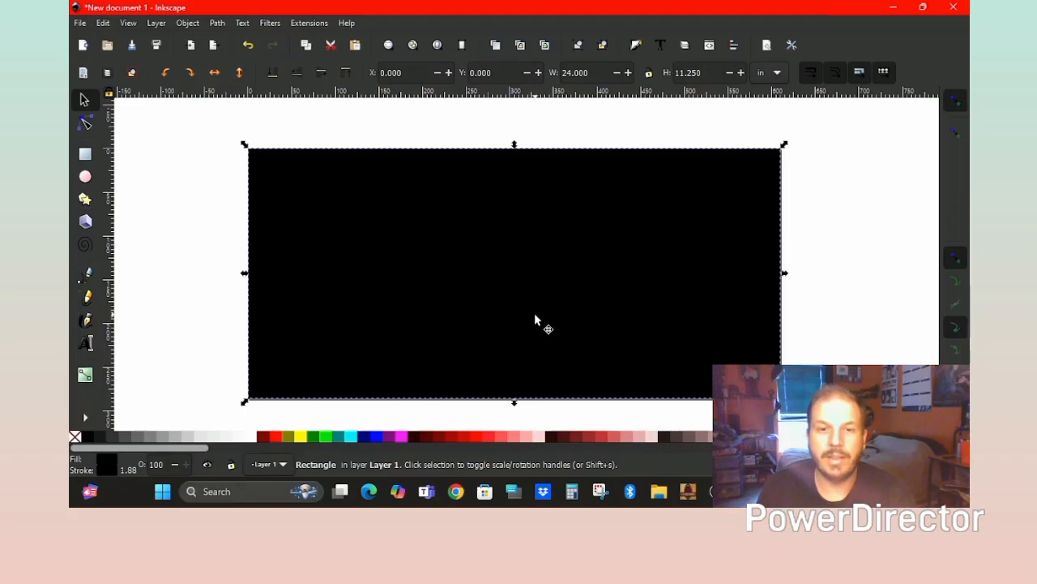
pyautogui.press('Delete')
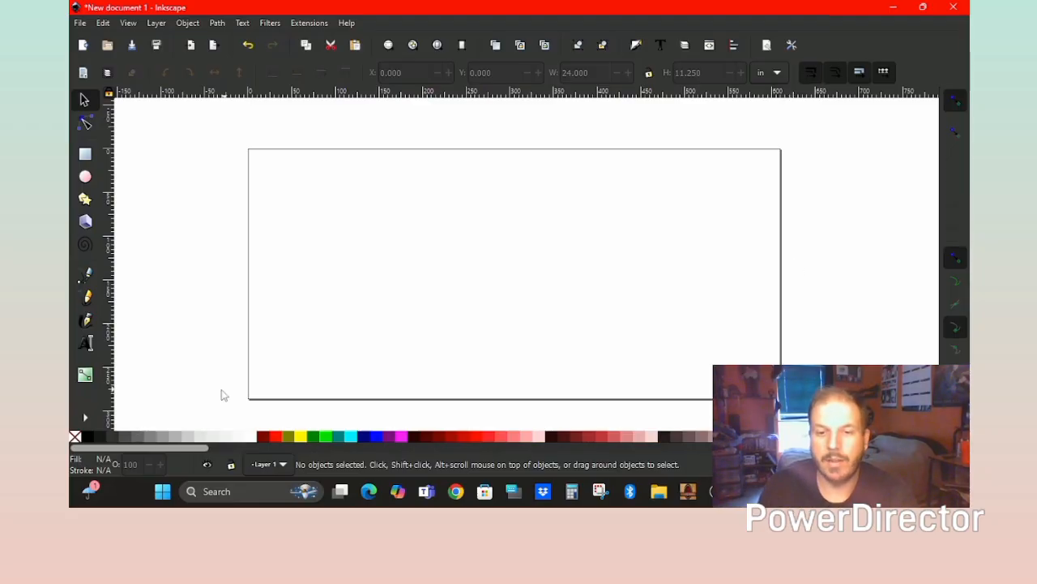
# Type WELCOME at the top of the page in the 1873 Winchester font.
pyautogui.click(85, 347)
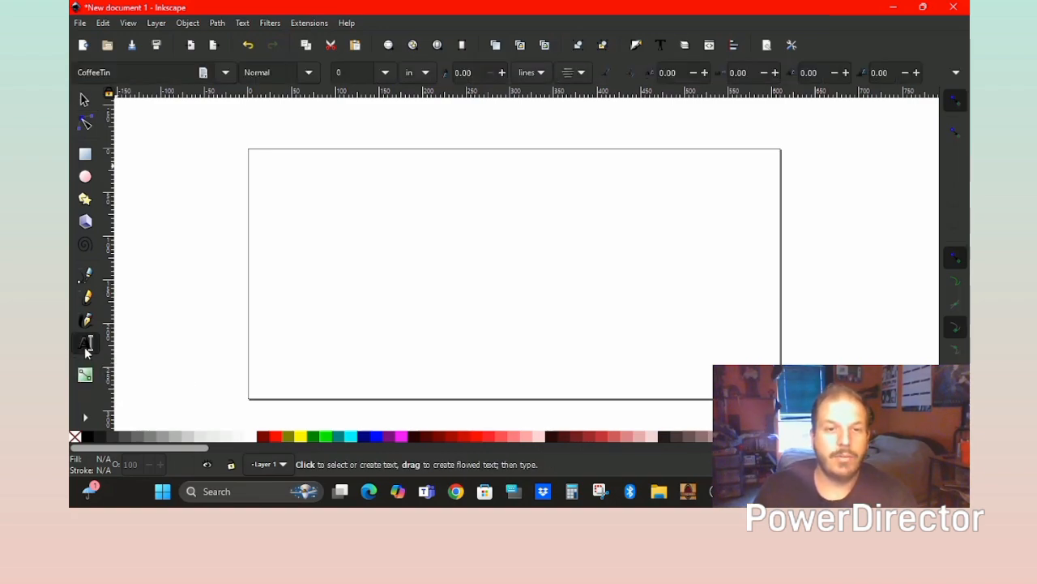
pyautogui.click(226, 73)
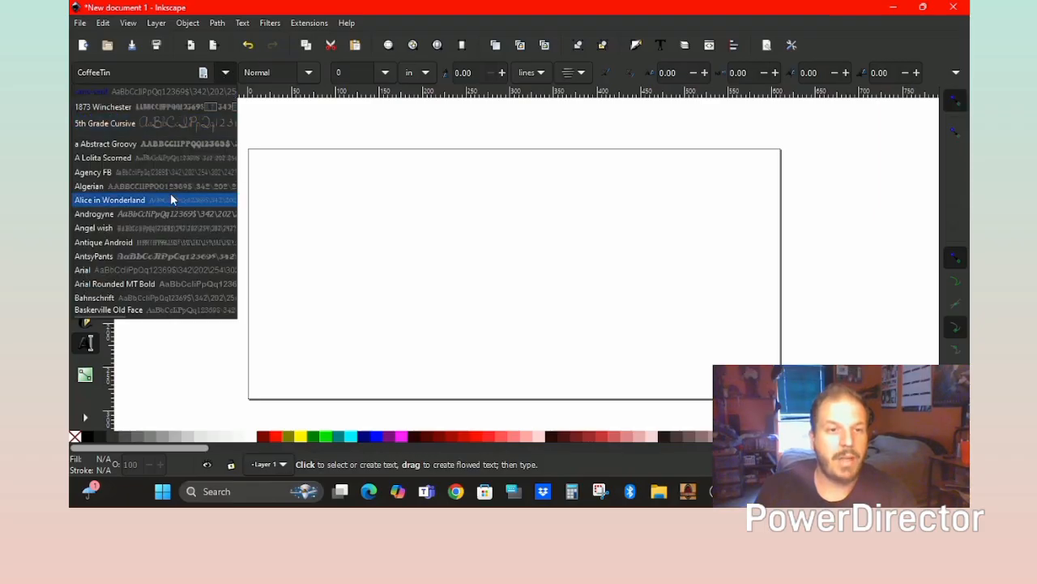
pyautogui.click(224, 72)
pyautogui.click(224, 72)
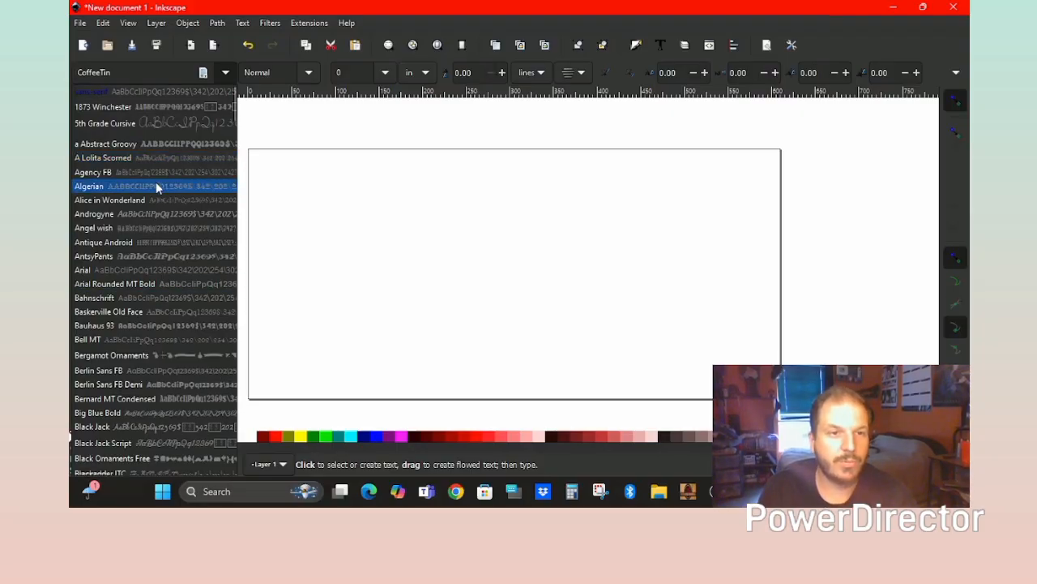
pyautogui.click(158, 111)
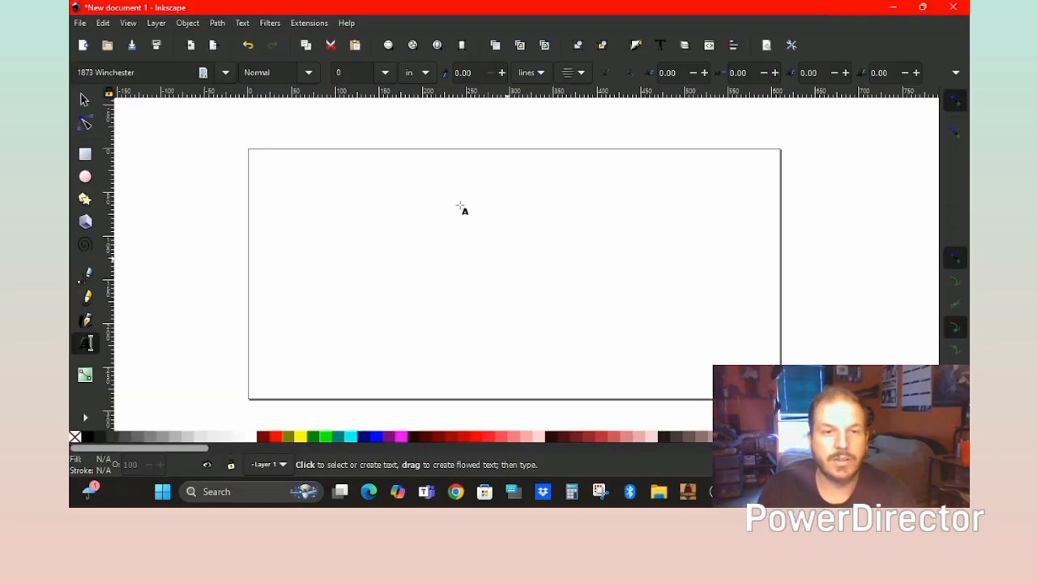
pyautogui.click(329, 203)
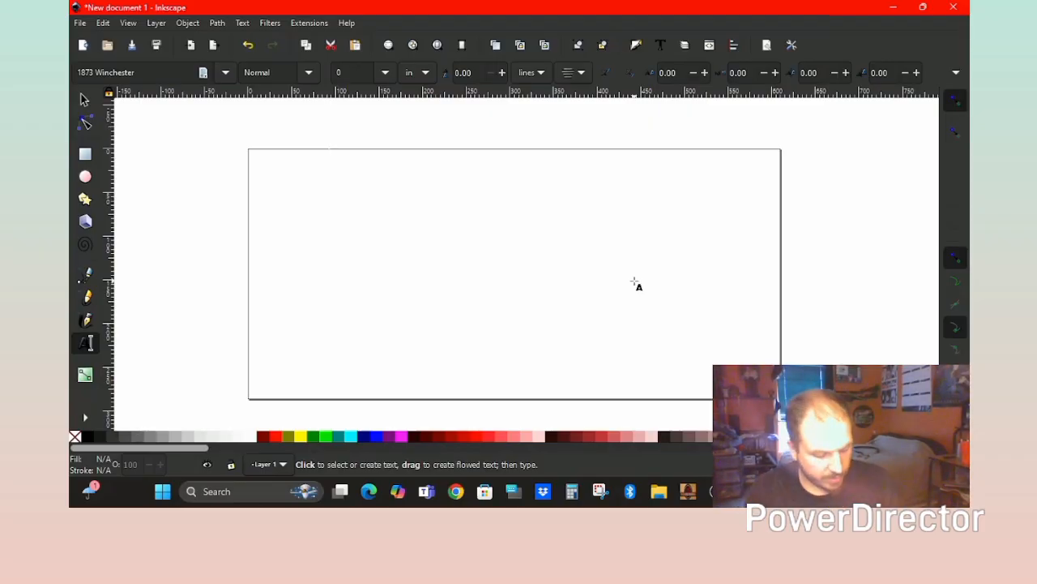
pyautogui.write('WE')
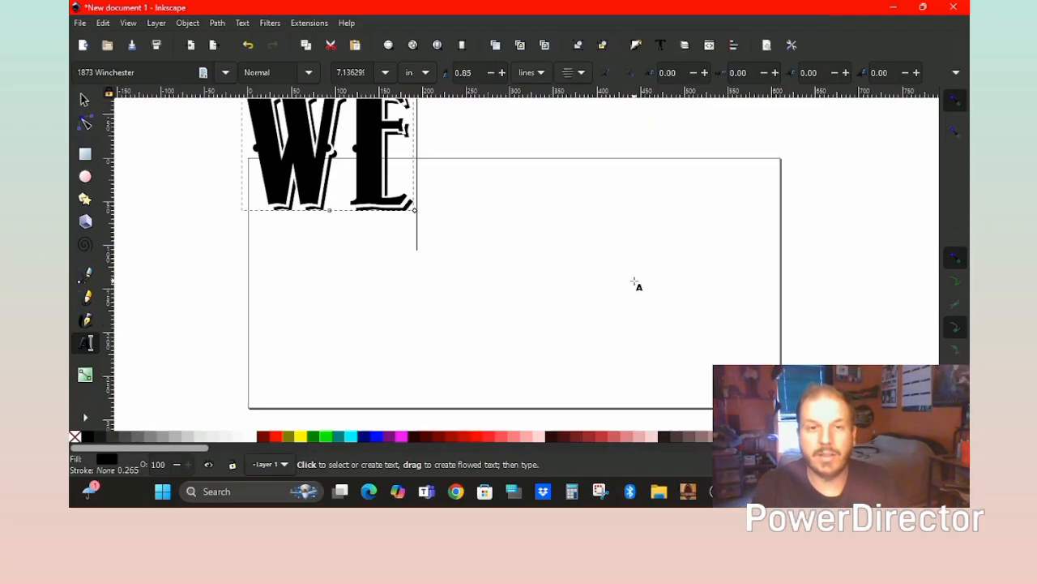
pyautogui.write('L')
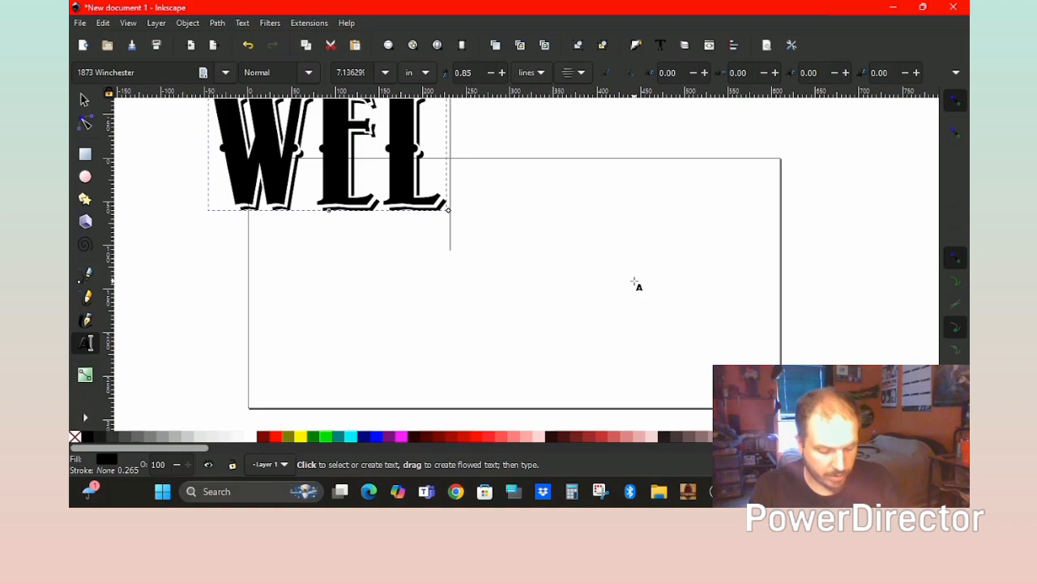
pyautogui.write('COME')
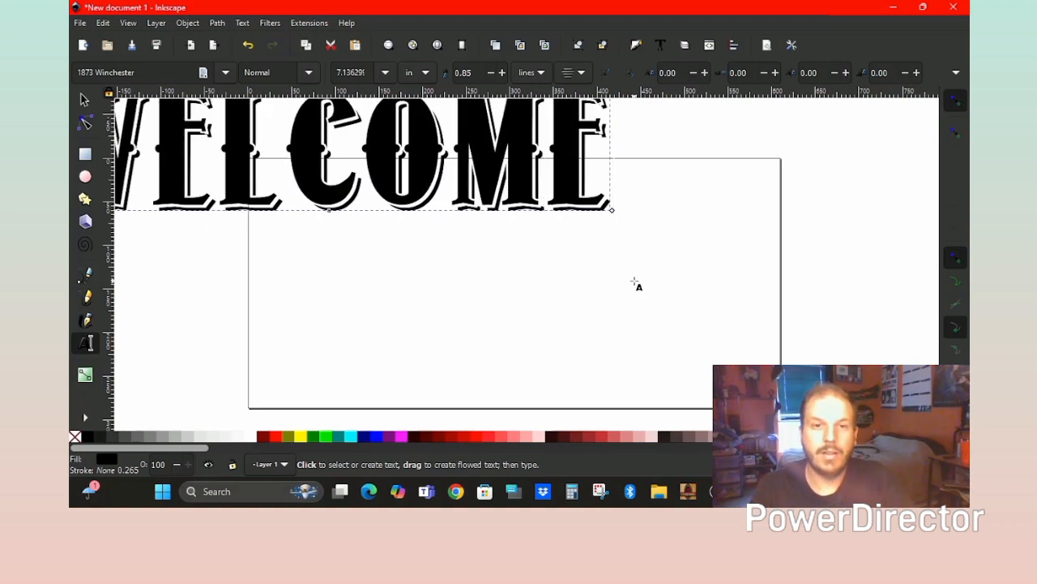
# Move WELCOME onto the page and scale it proportionally to 20 inches wide.
pyautogui.click(84, 99)
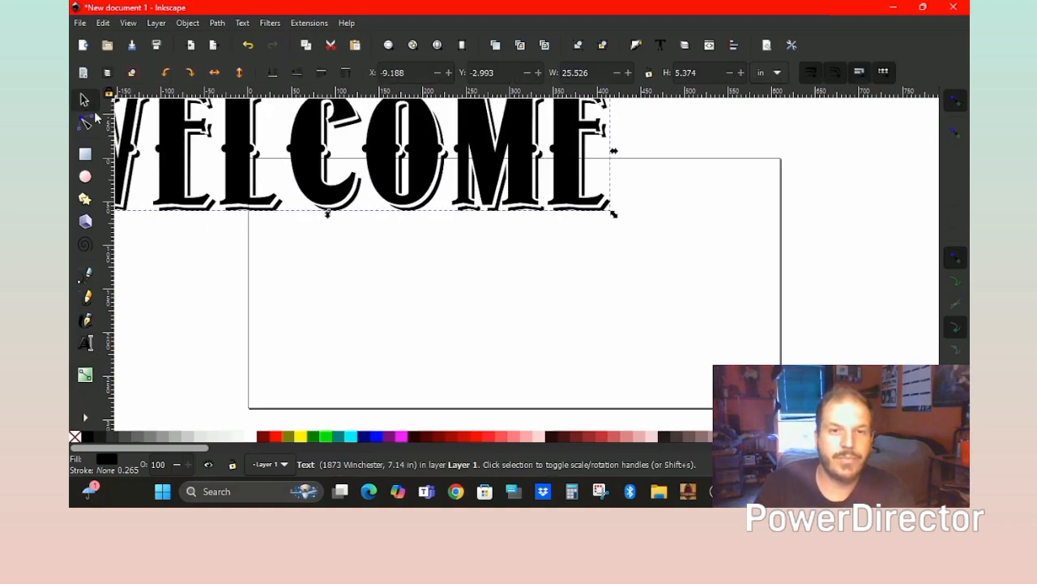
pyautogui.moveTo(384, 162); pyautogui.dragTo(557, 232)
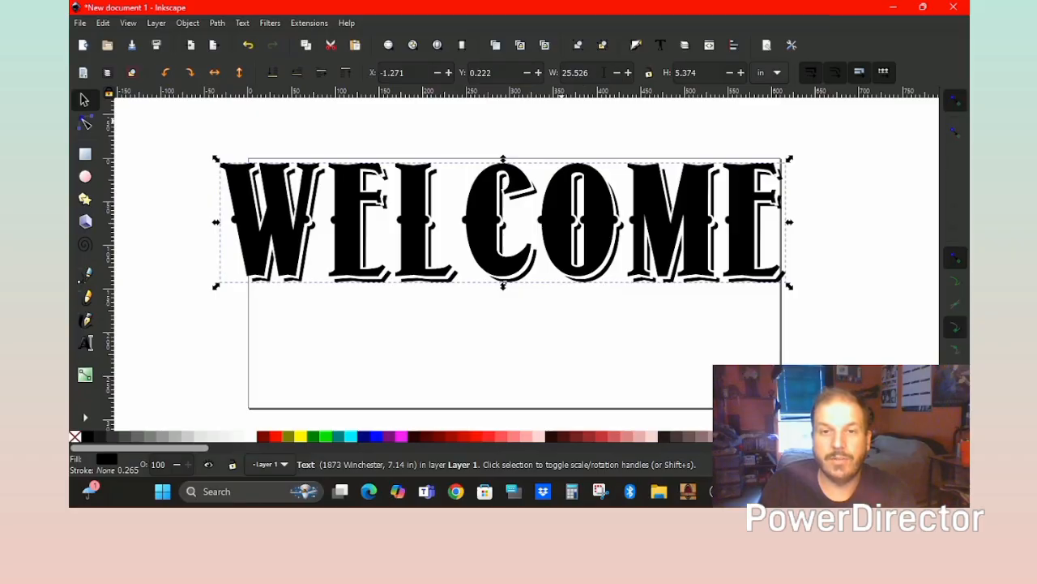
pyautogui.click(562, 72)
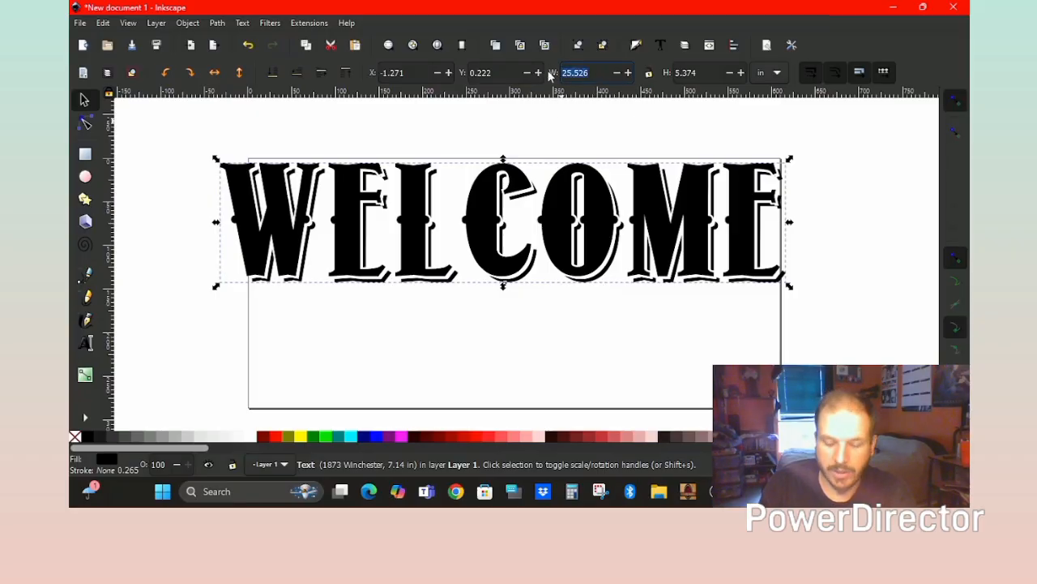
pyautogui.write('2')
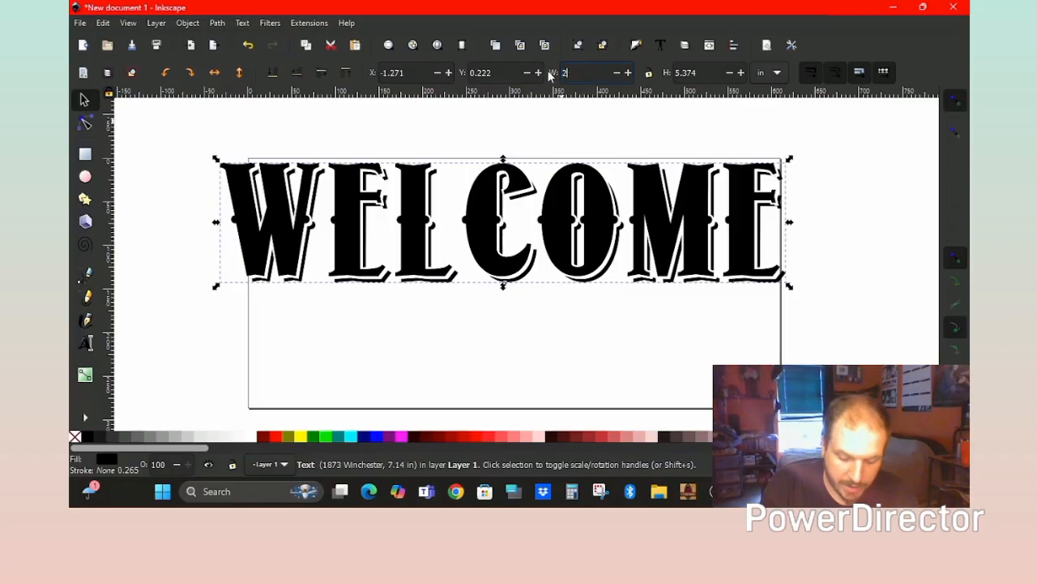
pyautogui.write('0')
pyautogui.press('Return')
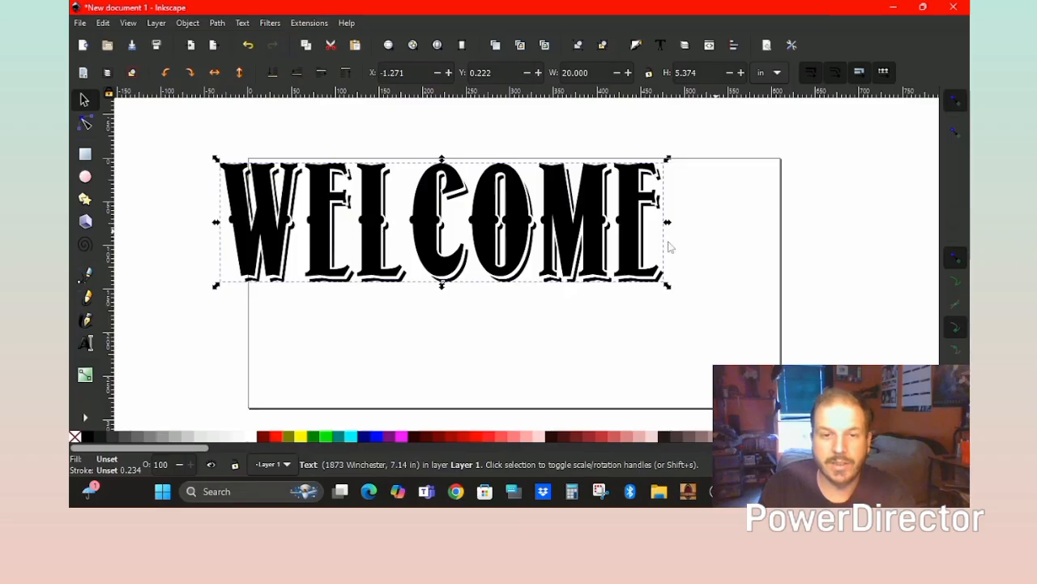
pyautogui.press('ctrl')
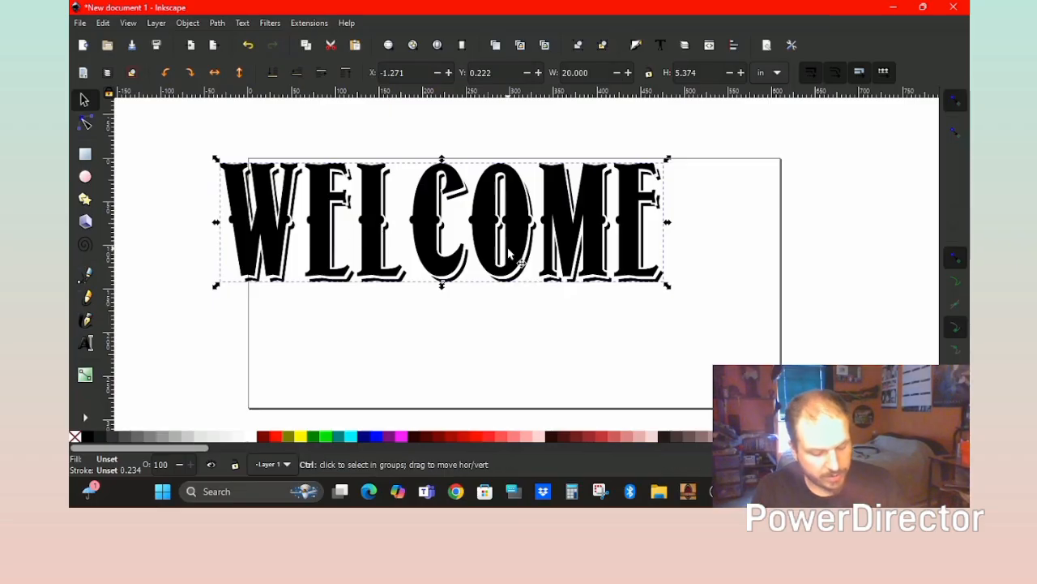
pyautogui.hotkey('ctrl', 'z')
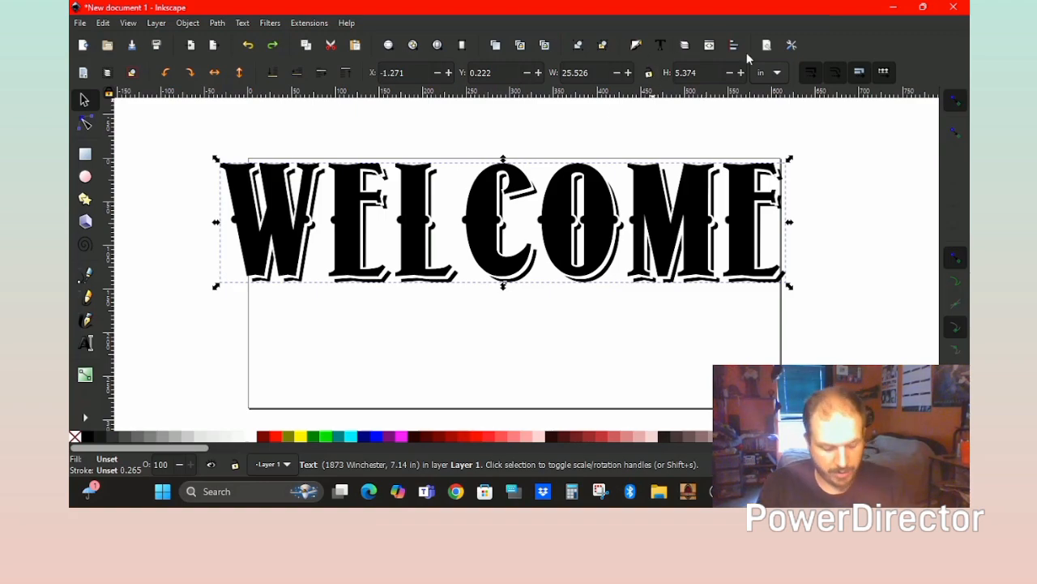
pyautogui.click(649, 79)
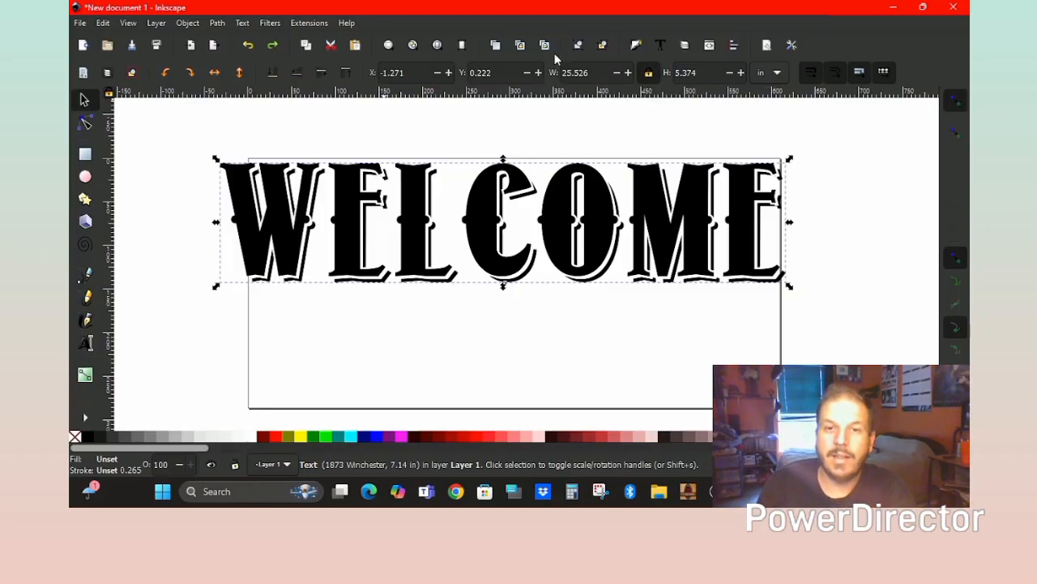
pyautogui.moveTo(591, 70); pyautogui.dragTo(554, 70)
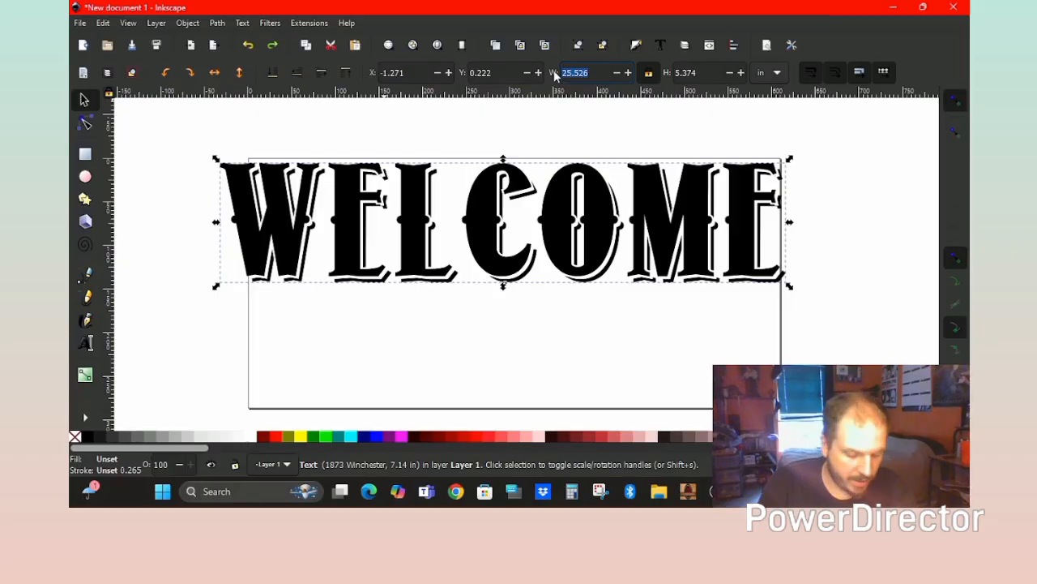
pyautogui.write('20')
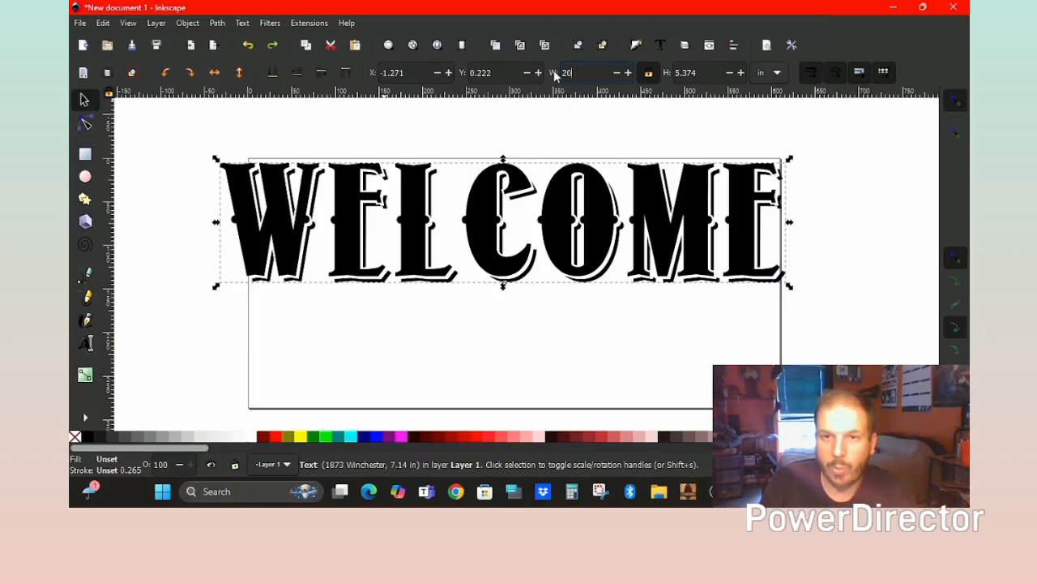
pyautogui.press('Return')
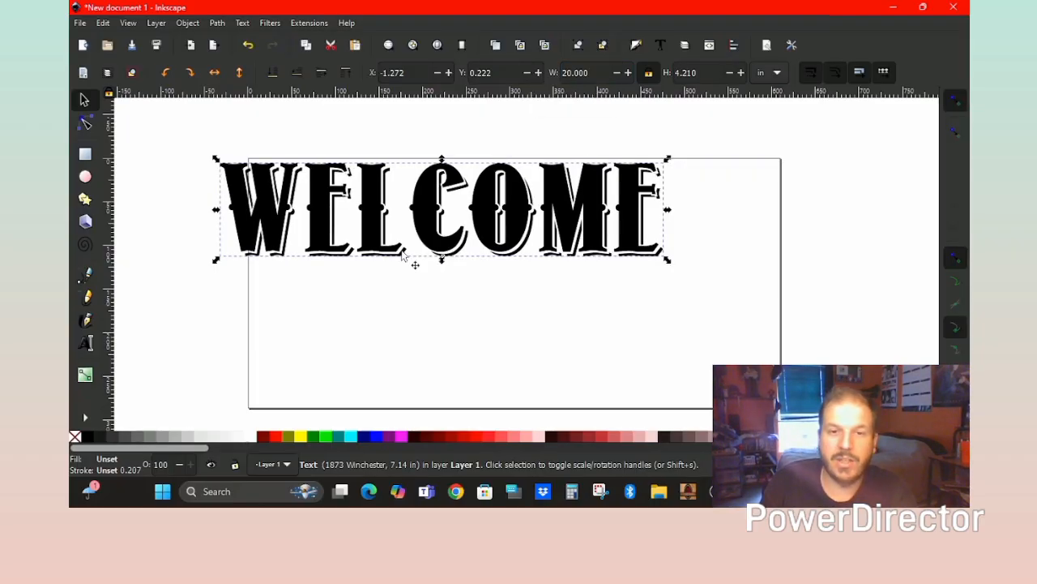
# Centre WELCOME on the page and set its height to 3.375 inches.
pyautogui.moveTo(469, 228); pyautogui.dragTo(542, 229)
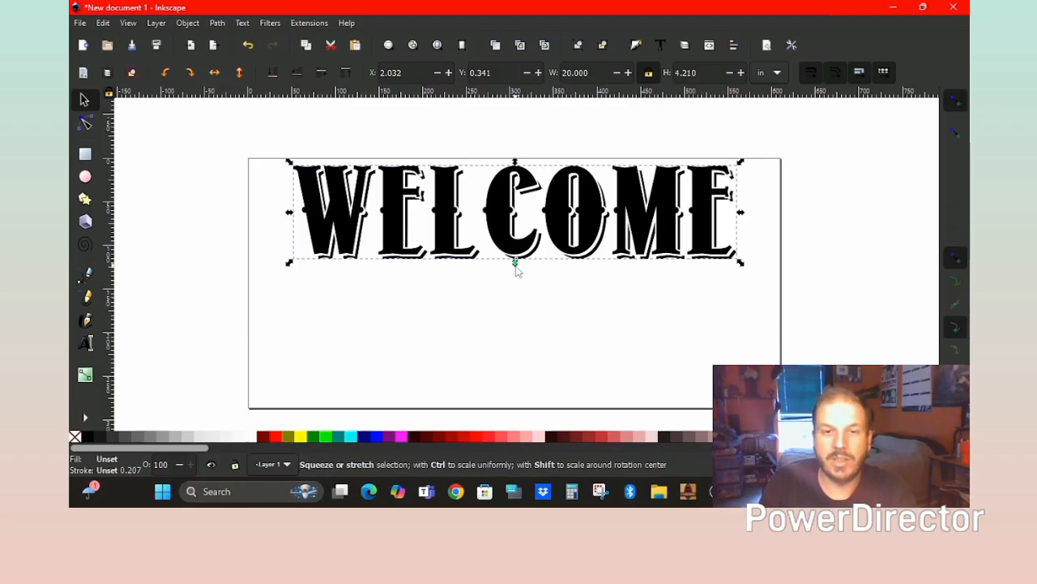
pyautogui.moveTo(515, 262); pyautogui.dragTo(519, 248)
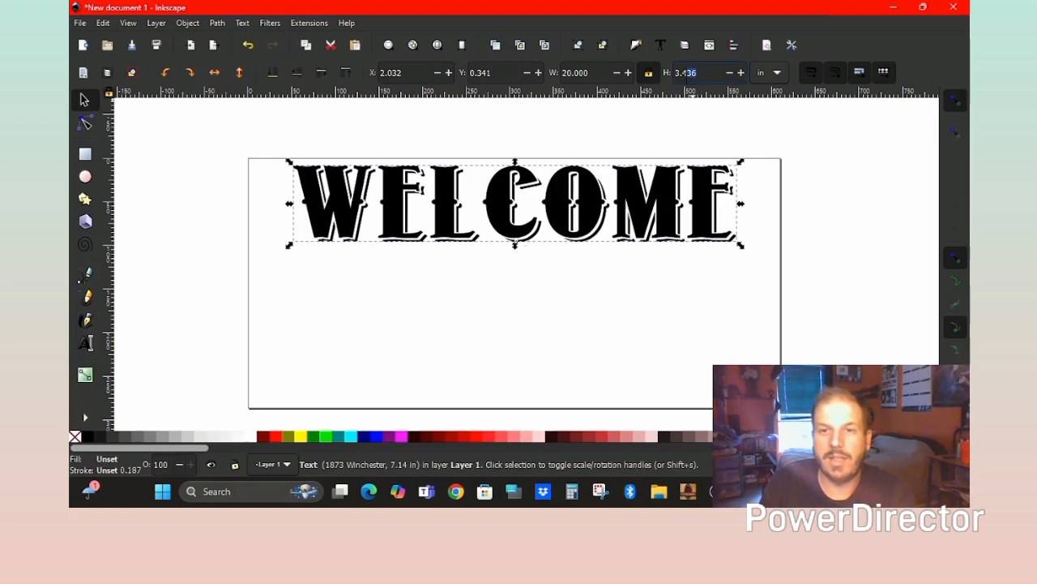
pyautogui.write('375')
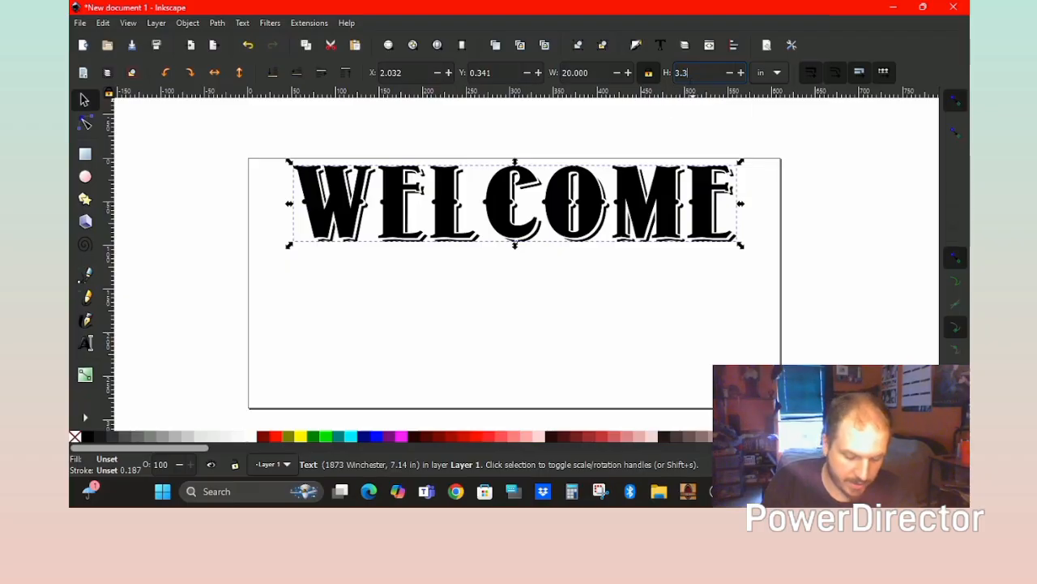
pyautogui.press('Return')
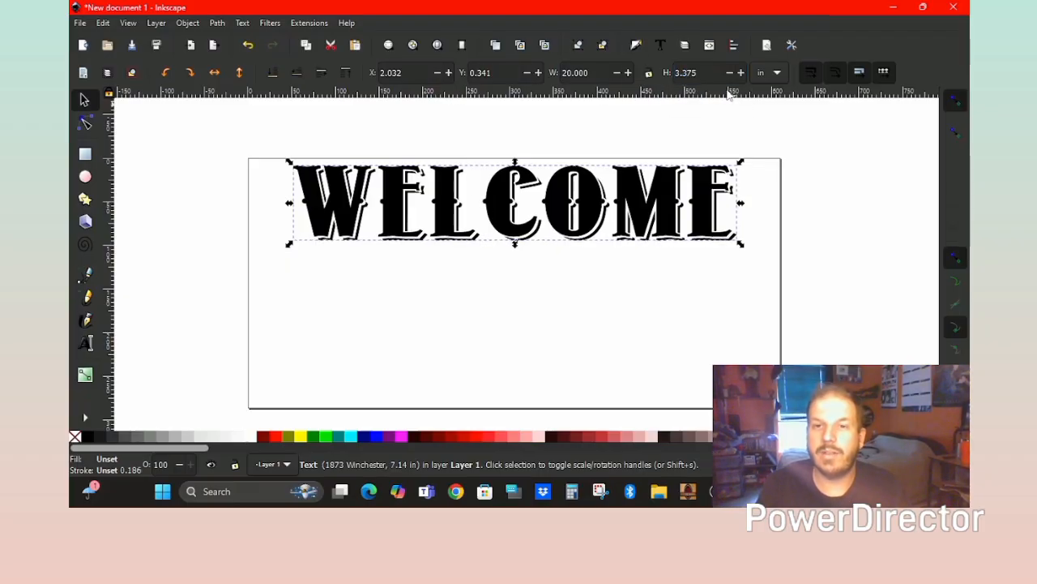
pyautogui.click(648, 73)
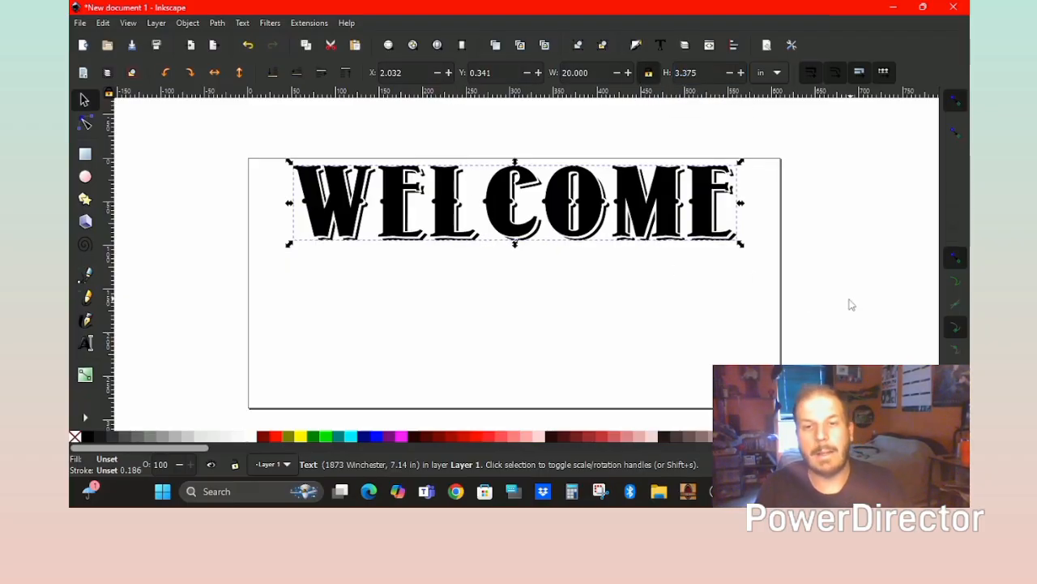
pyautogui.click(706, 305)
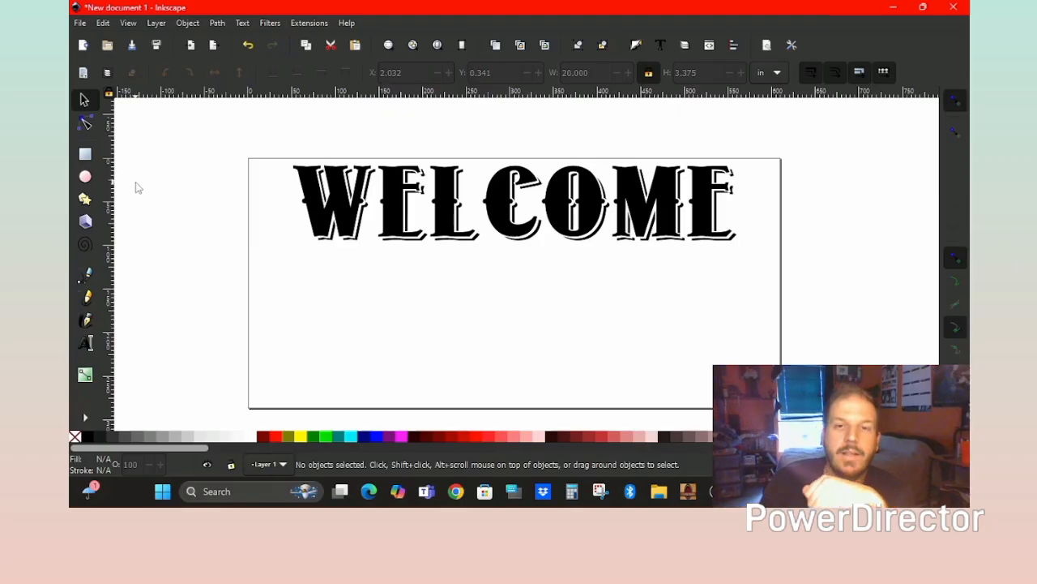
# Import the design's three wildlife pictures below WELCOME and select the right-hand elk picture.
pyautogui.click(79, 24)
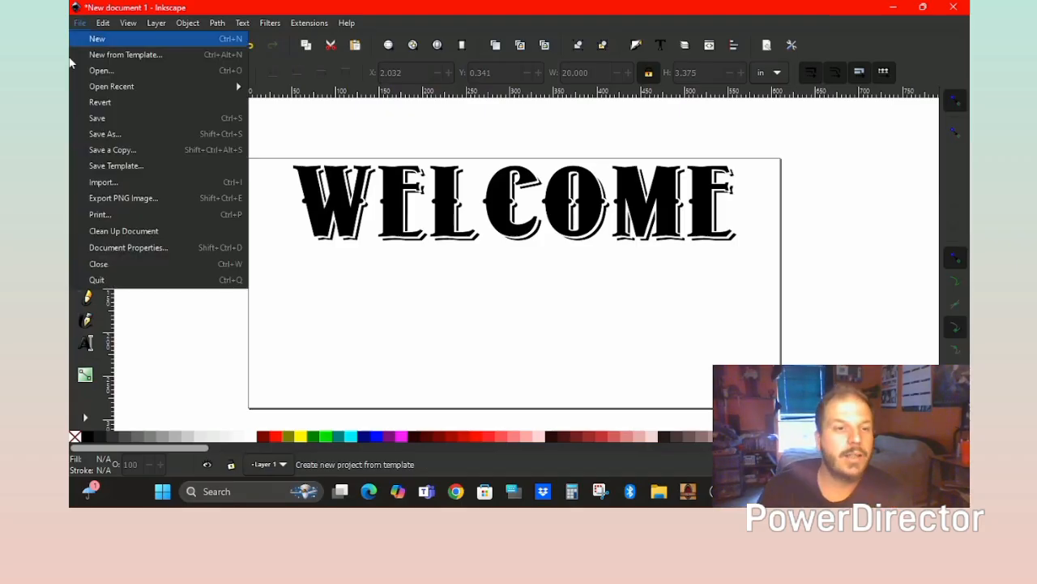
pyautogui.click(104, 182)
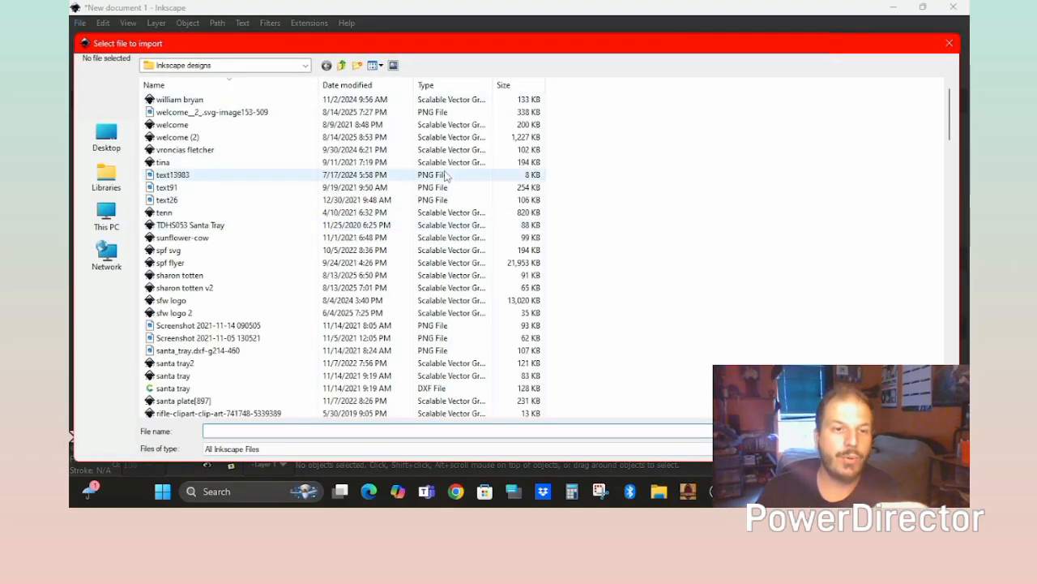
pyautogui.click(297, 124)
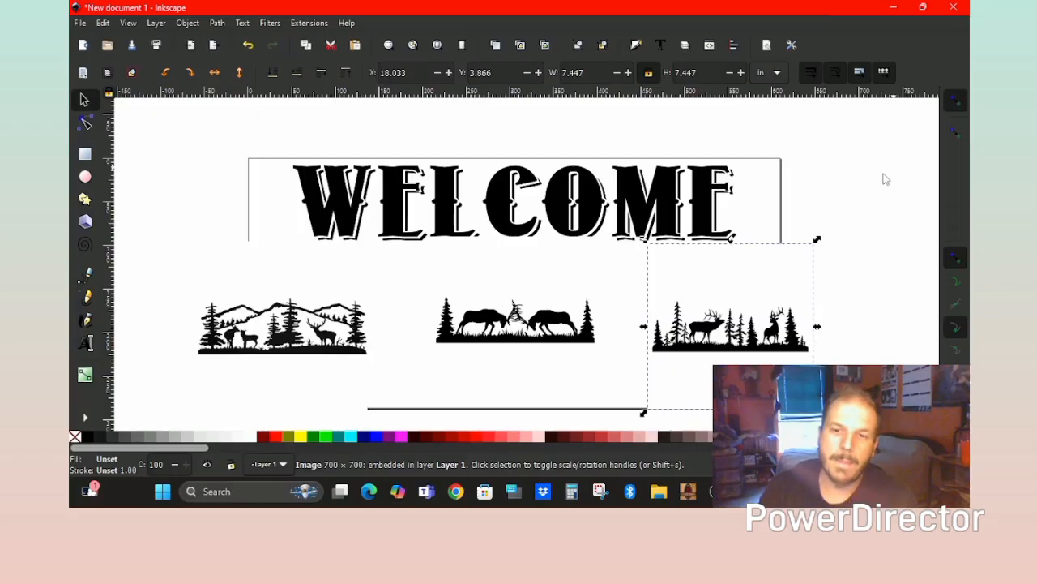
pyautogui.click(856, 253)
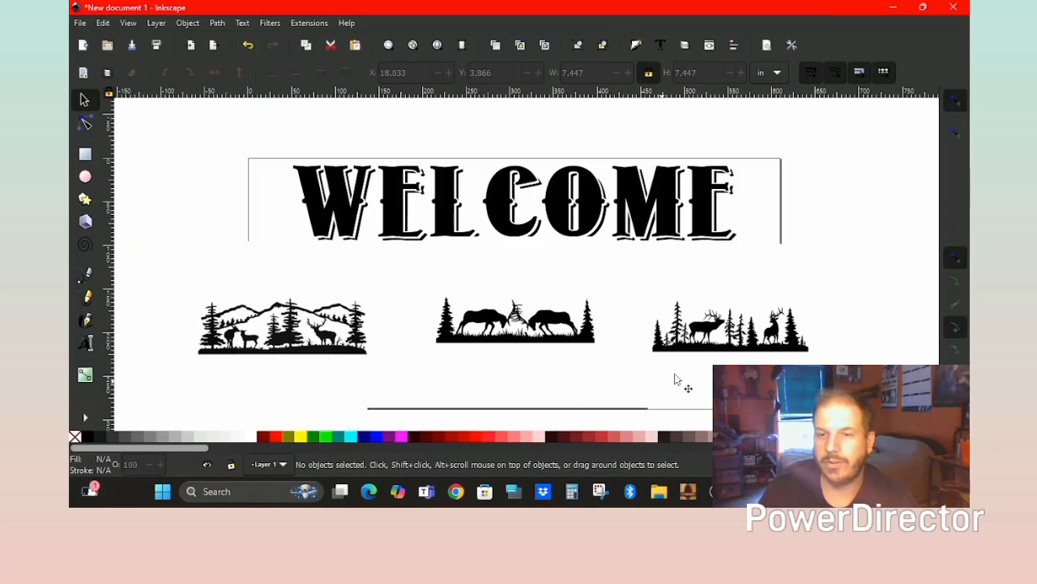
pyautogui.click(730, 352)
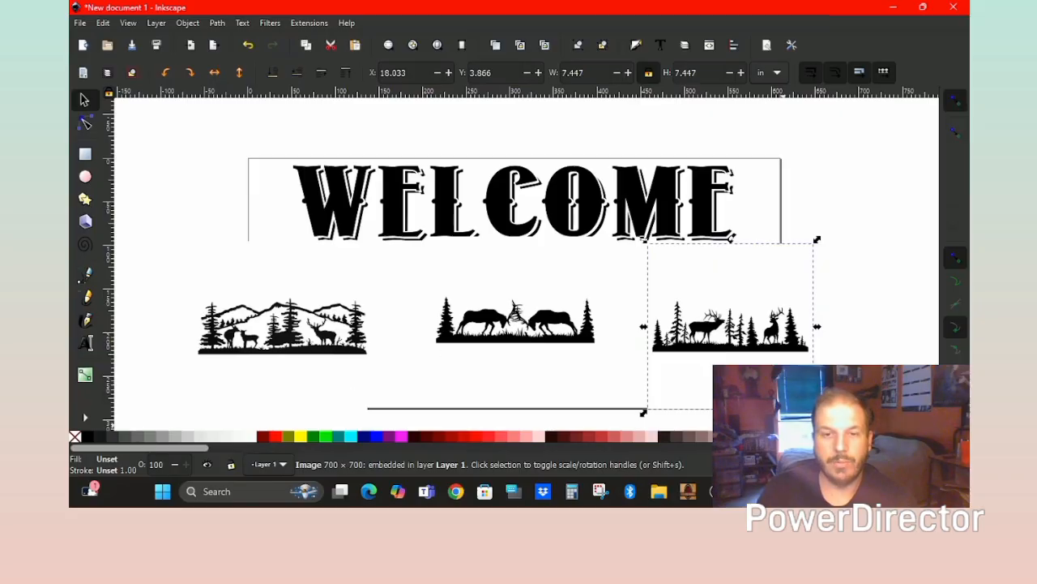
# Trace the elk-among-pines picture to a vector, park it top-left, and delete the bitmap.
pyautogui.click(216, 22)
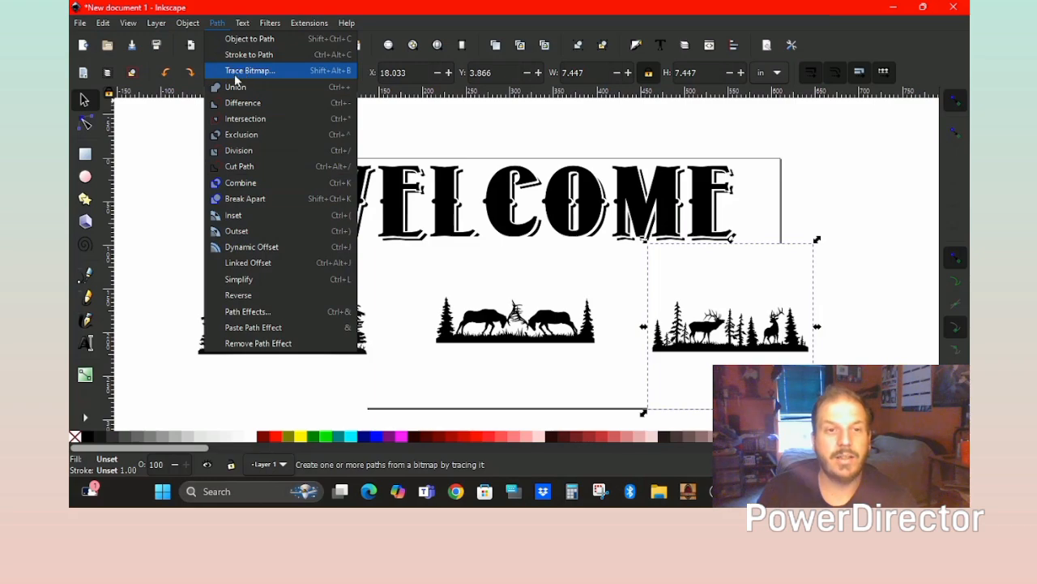
pyautogui.click(304, 70)
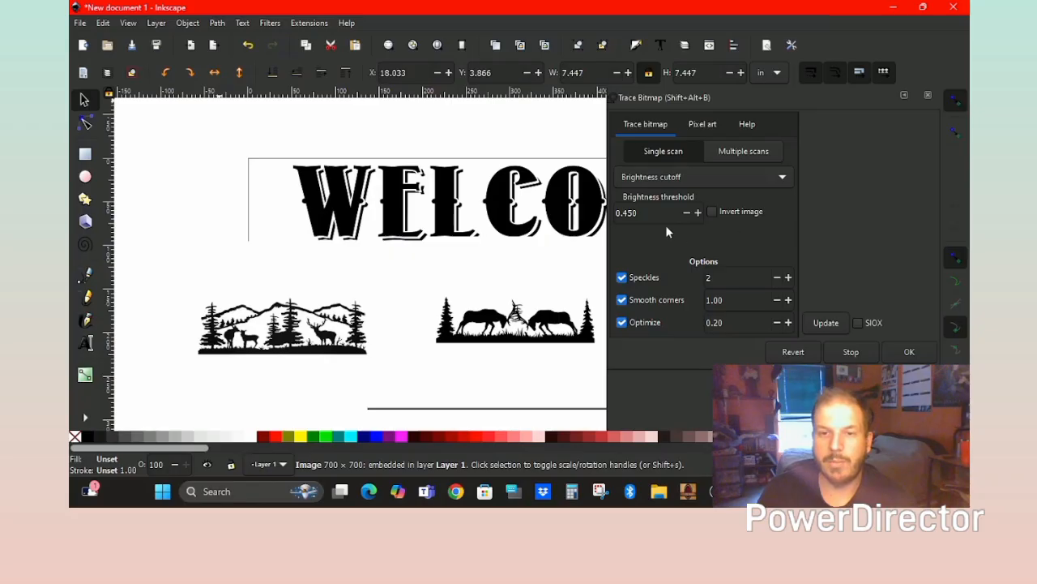
pyautogui.click(828, 322)
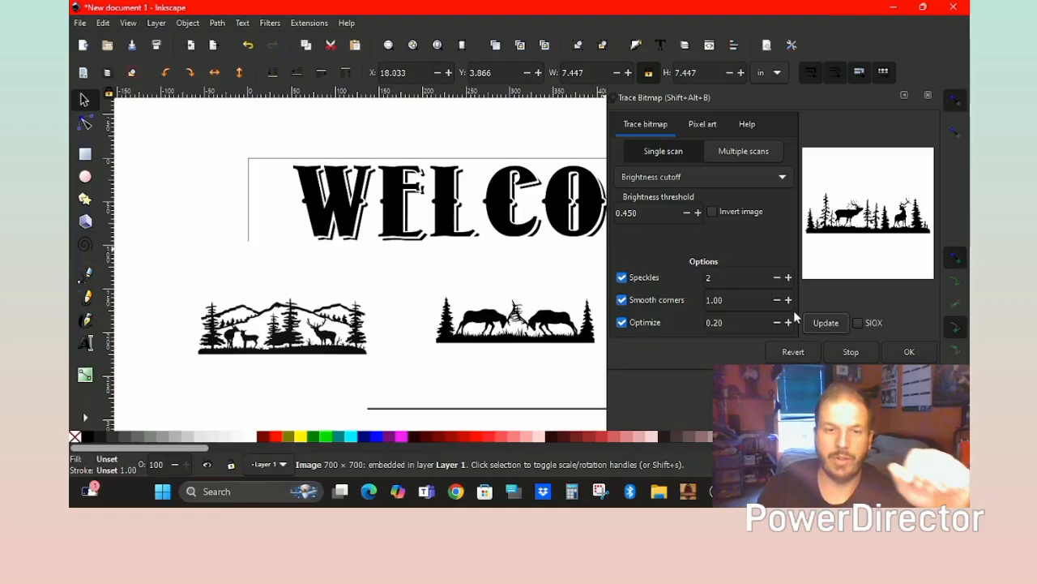
pyautogui.click(891, 351)
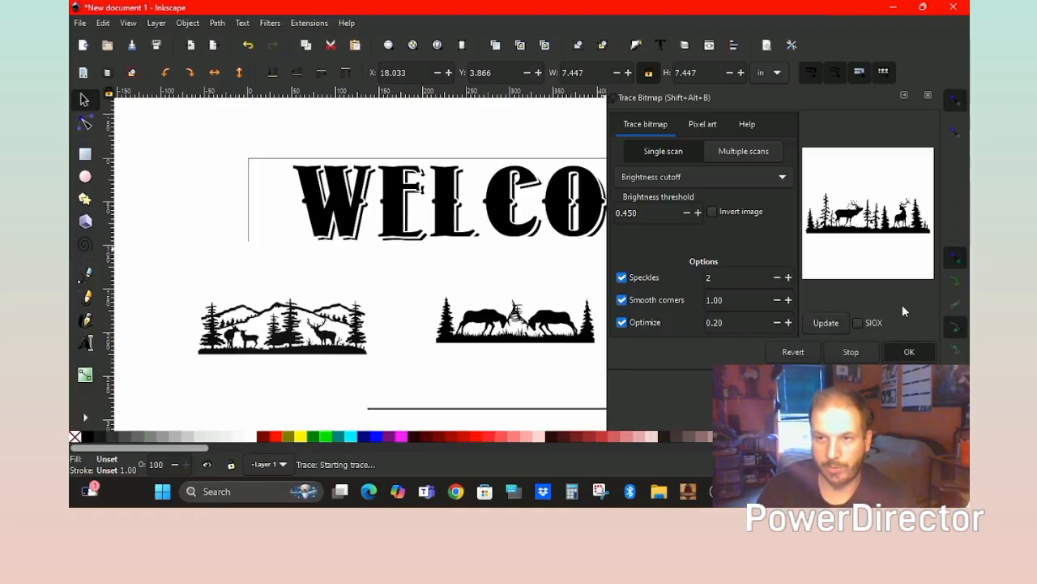
pyautogui.click(904, 96)
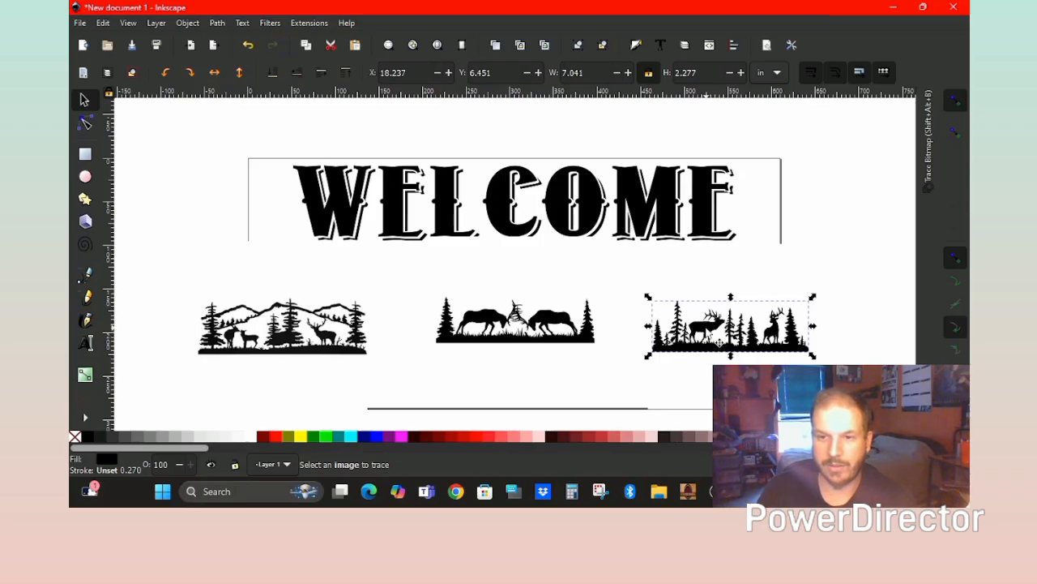
pyautogui.moveTo(719, 342)
pyautogui.mouseDown()
pyautogui.moveTo(666, 289)
pyautogui.moveTo(369, 207)
pyautogui.moveTo(213, 143)
pyautogui.mouseUp()
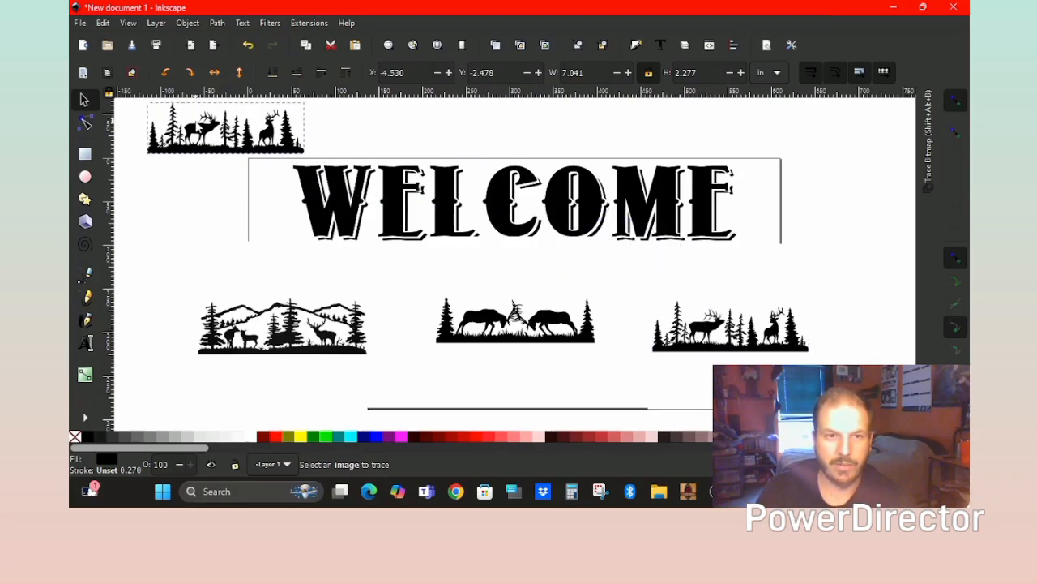
pyautogui.click(714, 347)
pyautogui.press('Delete')
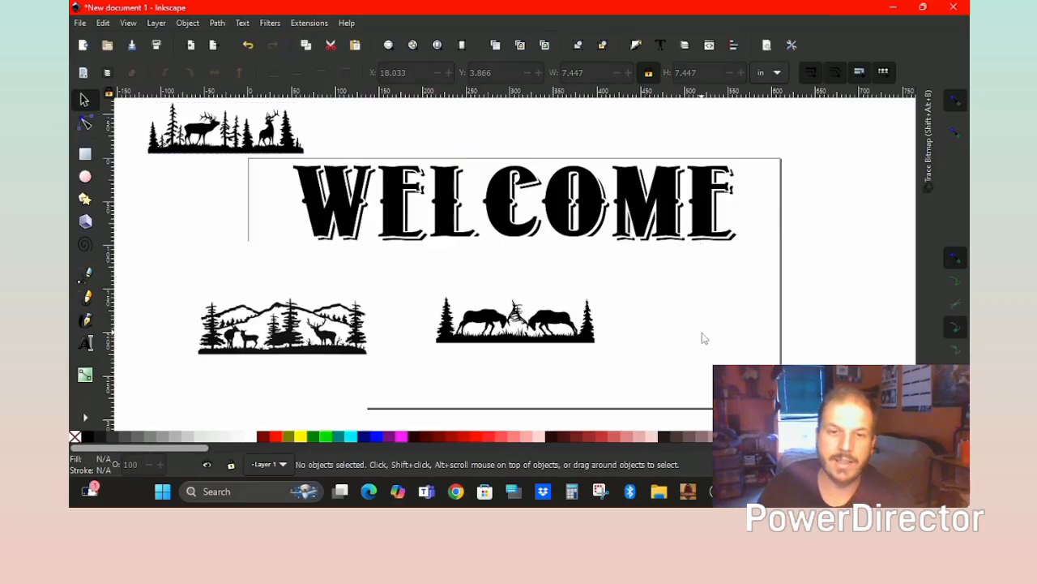
# Trace the fighting-moose picture, move the trace above WELCOME, and delete its bitmap.
pyautogui.click(558, 326)
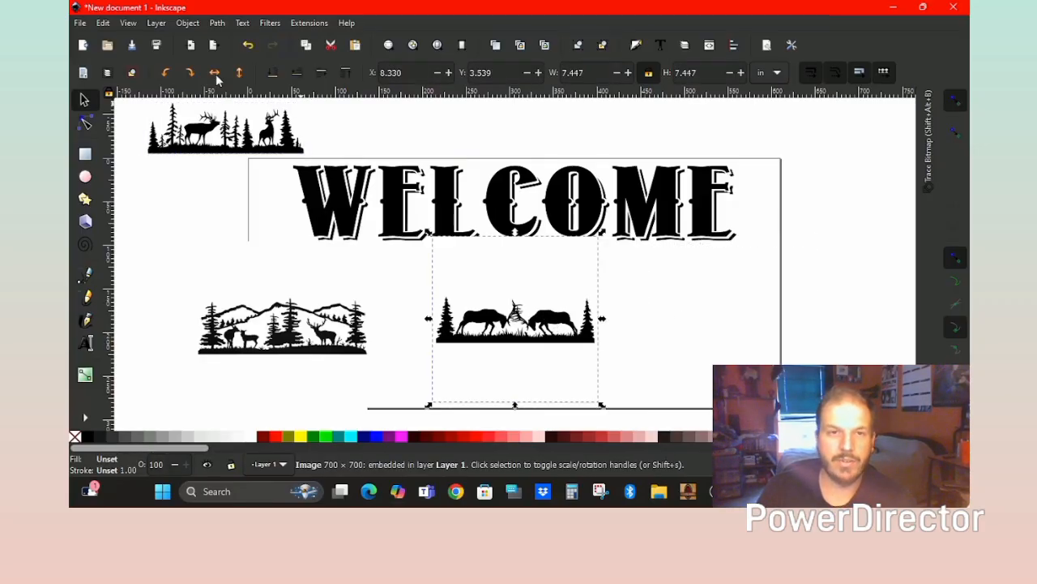
pyautogui.click(218, 25)
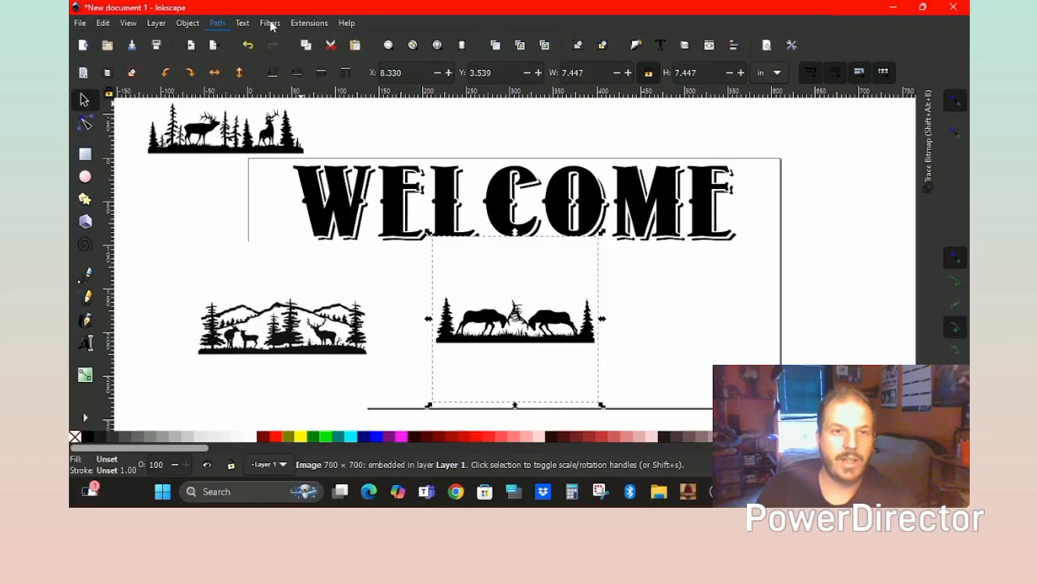
pyautogui.click(243, 70)
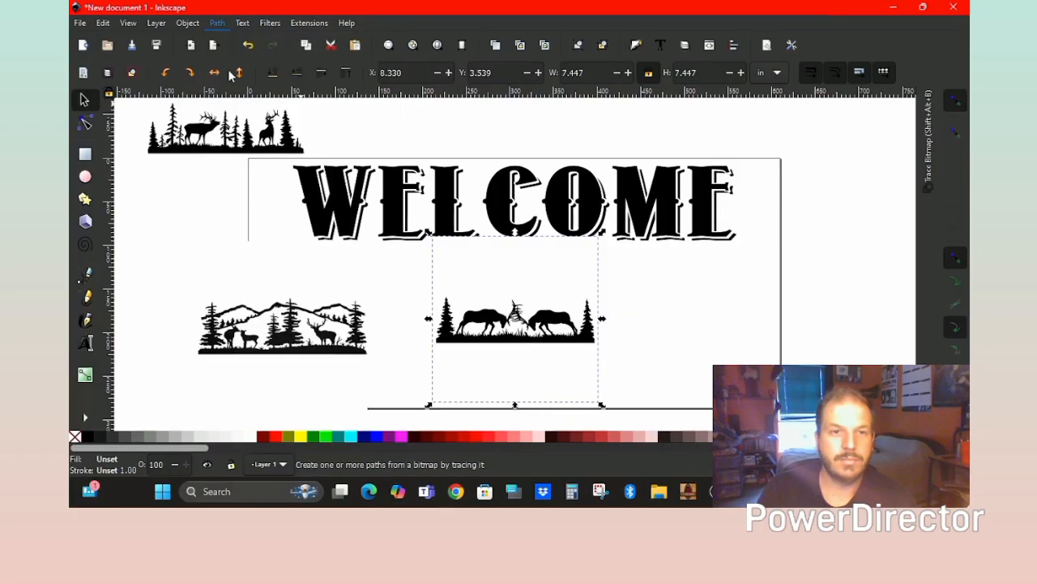
pyautogui.click(824, 322)
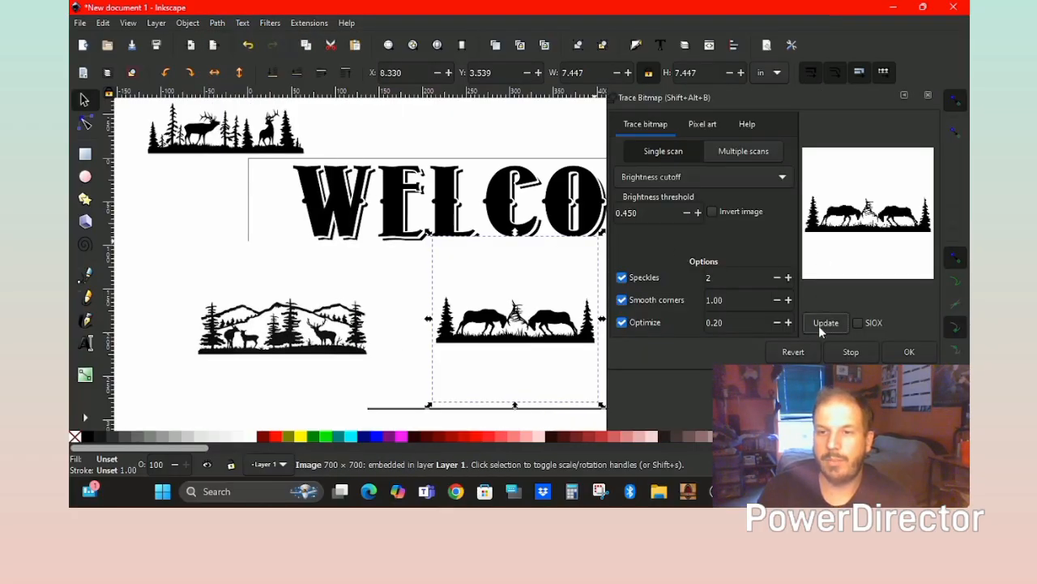
pyautogui.click(900, 353)
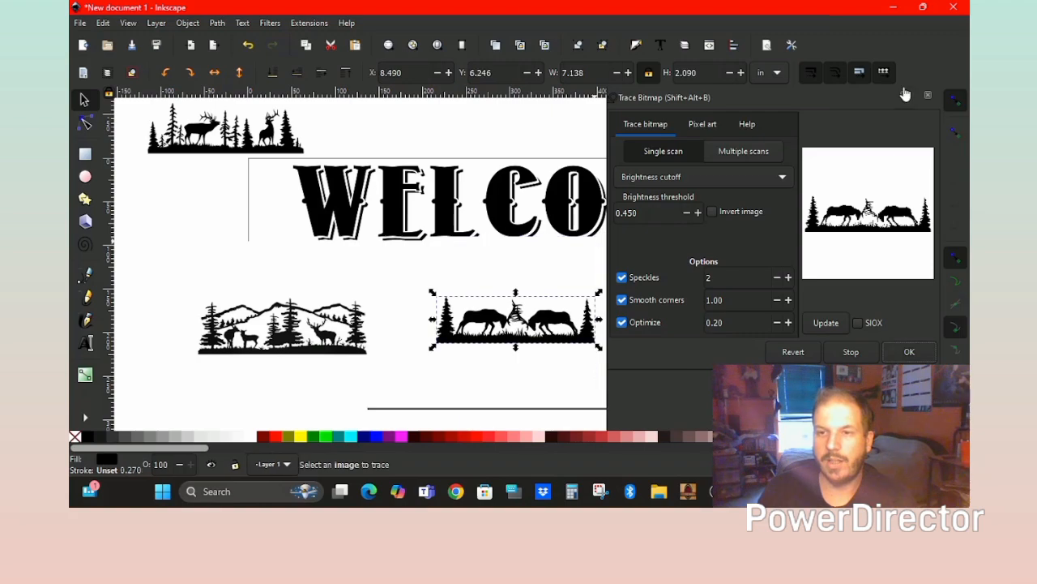
pyautogui.click(906, 98)
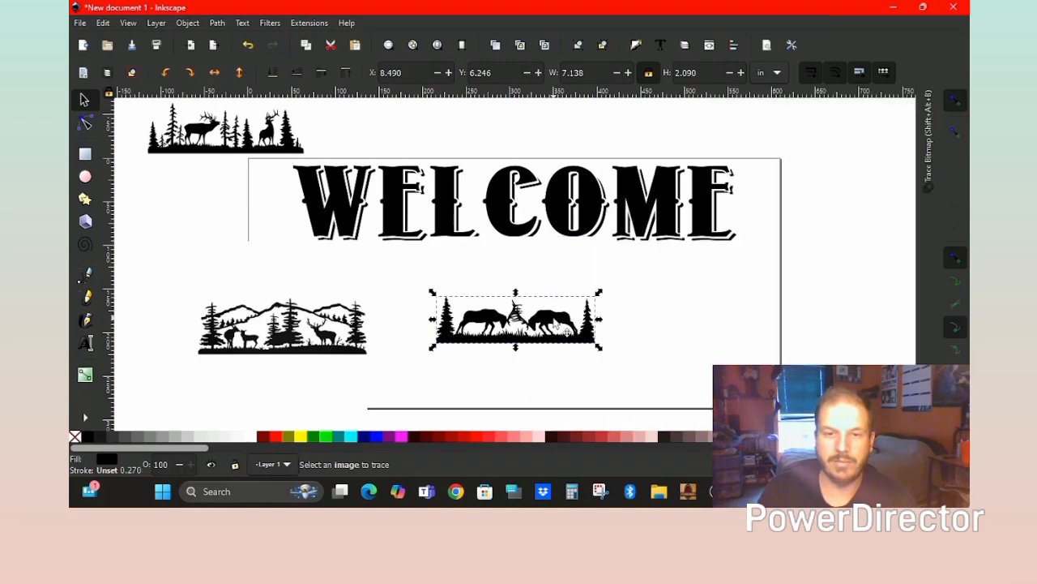
pyautogui.moveTo(551, 302)
pyautogui.mouseDown()
pyautogui.moveTo(542, 217)
pyautogui.moveTo(507, 121)
pyautogui.moveTo(483, 111)
pyautogui.mouseUp()
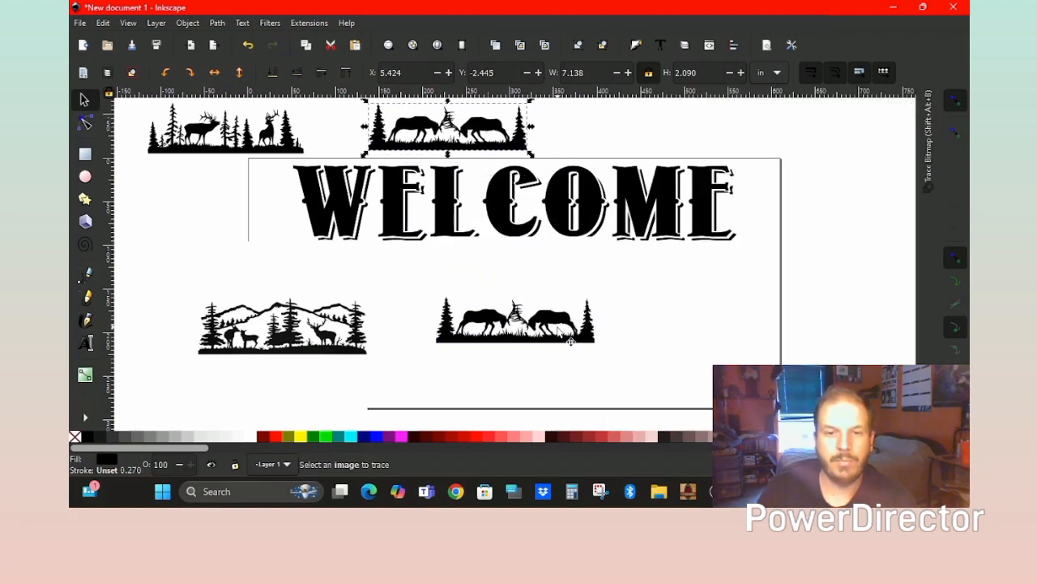
pyautogui.click(571, 341)
pyautogui.press('Delete')
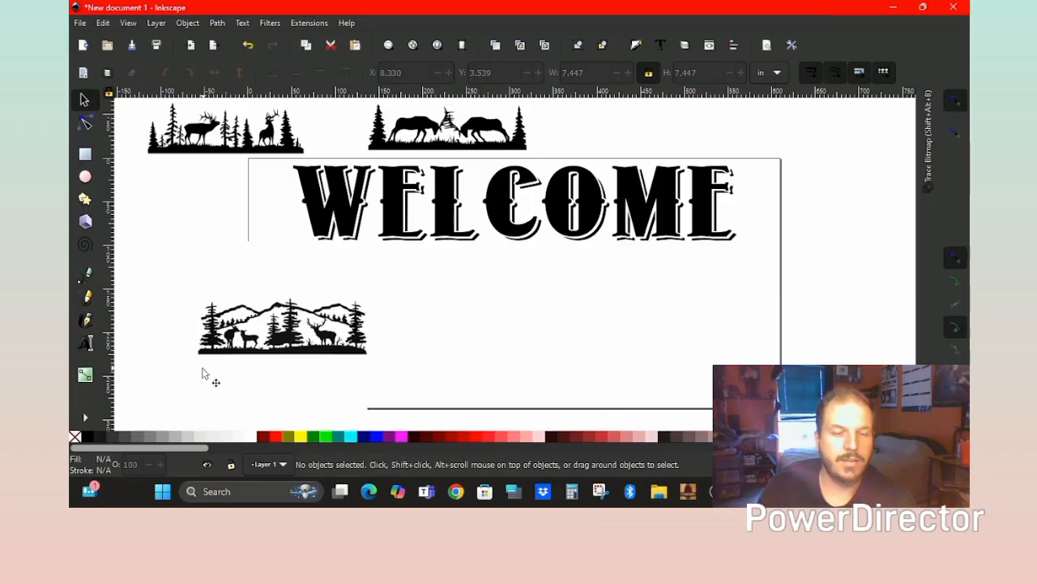
# Trace the mountain deer scene into a vector path.
pyautogui.click(296, 336)
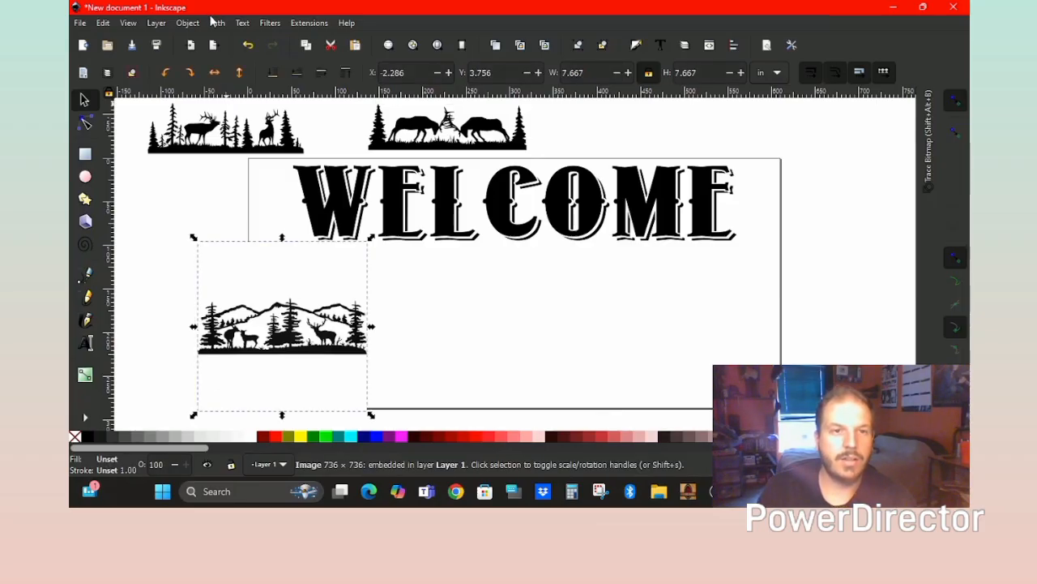
pyautogui.click(214, 21)
pyautogui.click(253, 76)
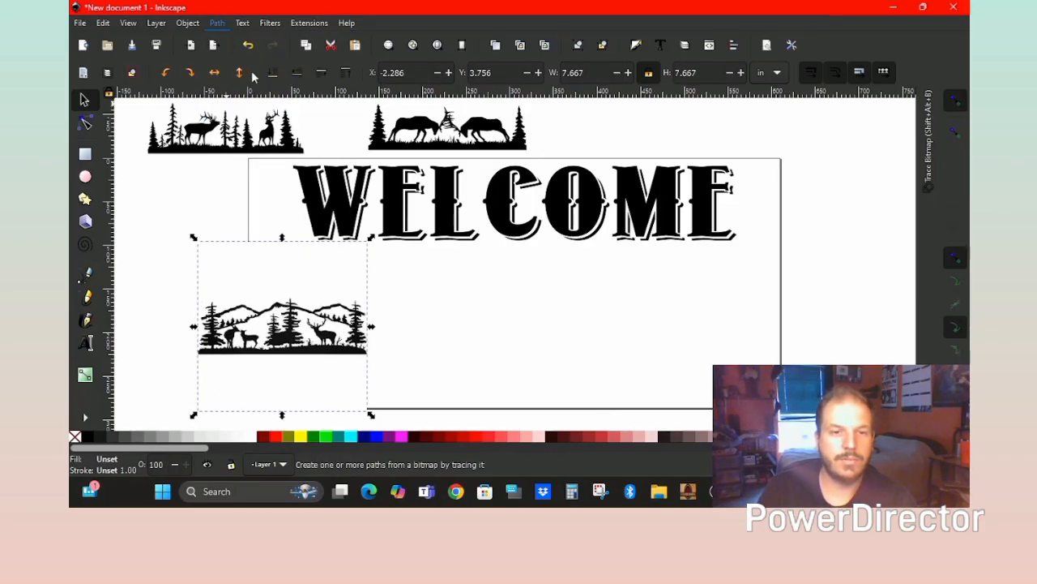
pyautogui.click(826, 325)
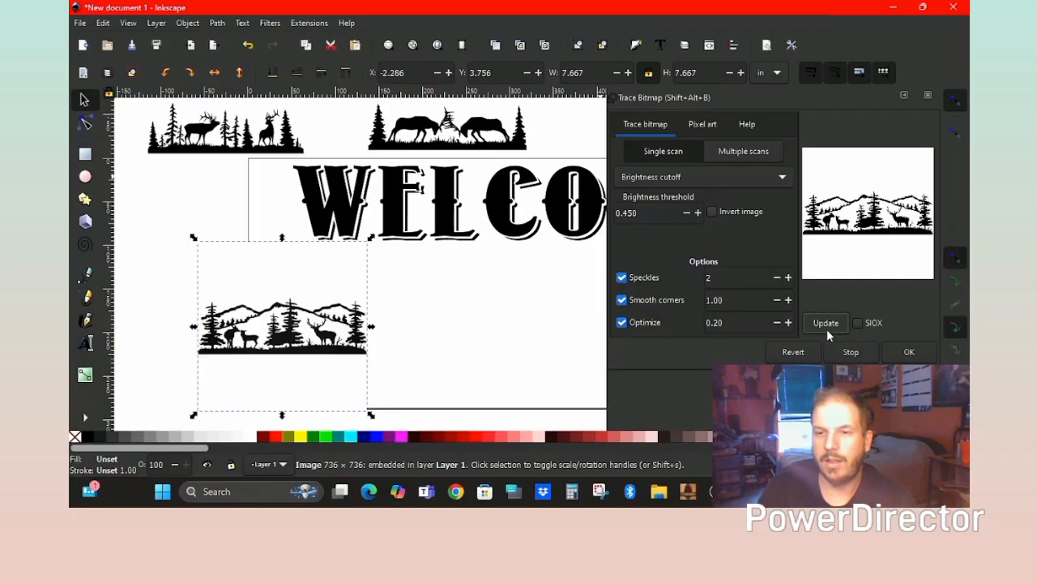
pyautogui.click(910, 352)
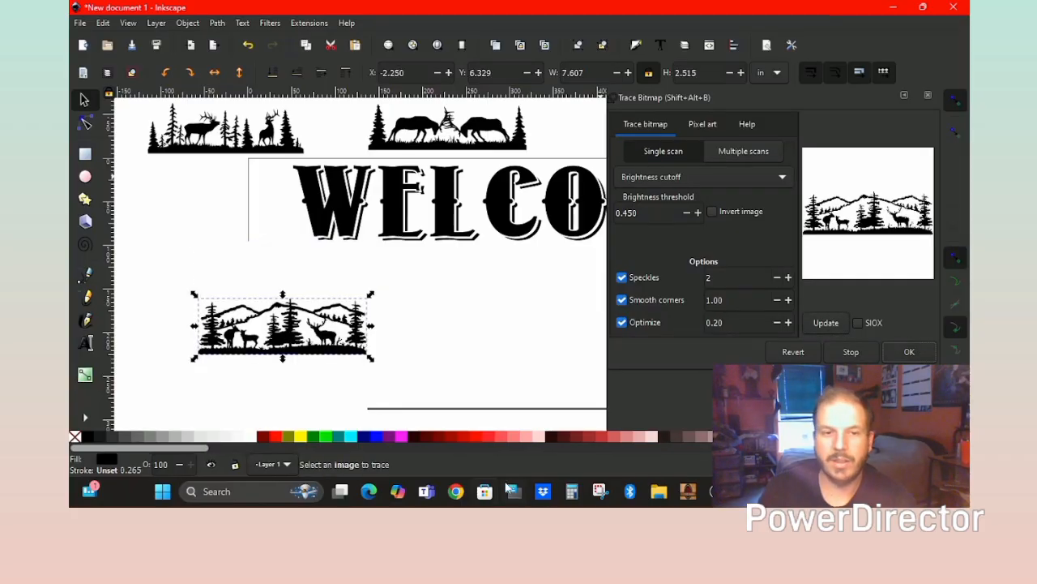
pyautogui.click(928, 97)
# Move the mountain scene trace aside and delete its original bitmap.
pyautogui.moveTo(294, 341); pyautogui.dragTo(671, 132)
pyautogui.click(323, 347)
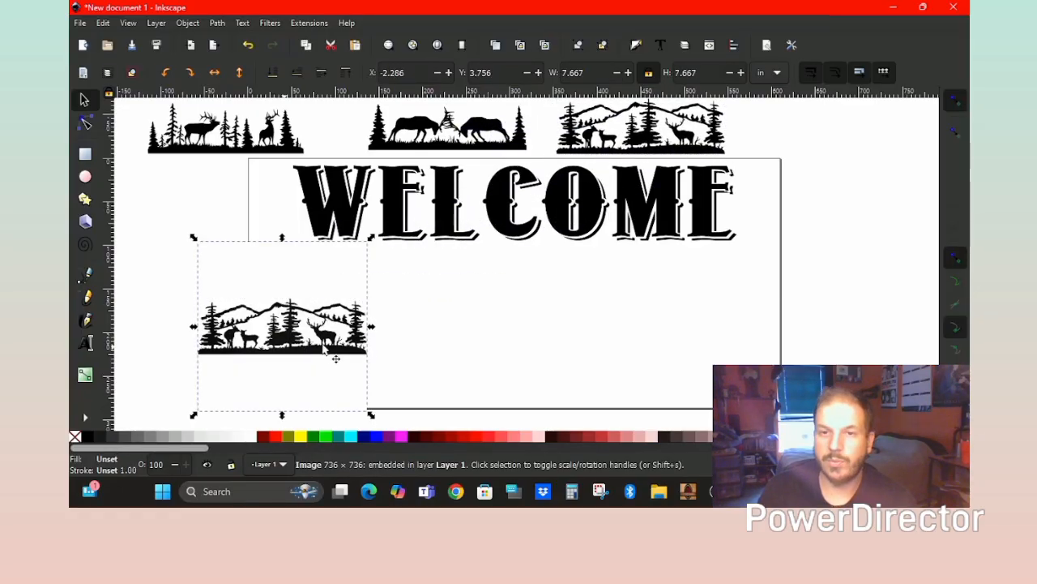
pyautogui.press('Delete')
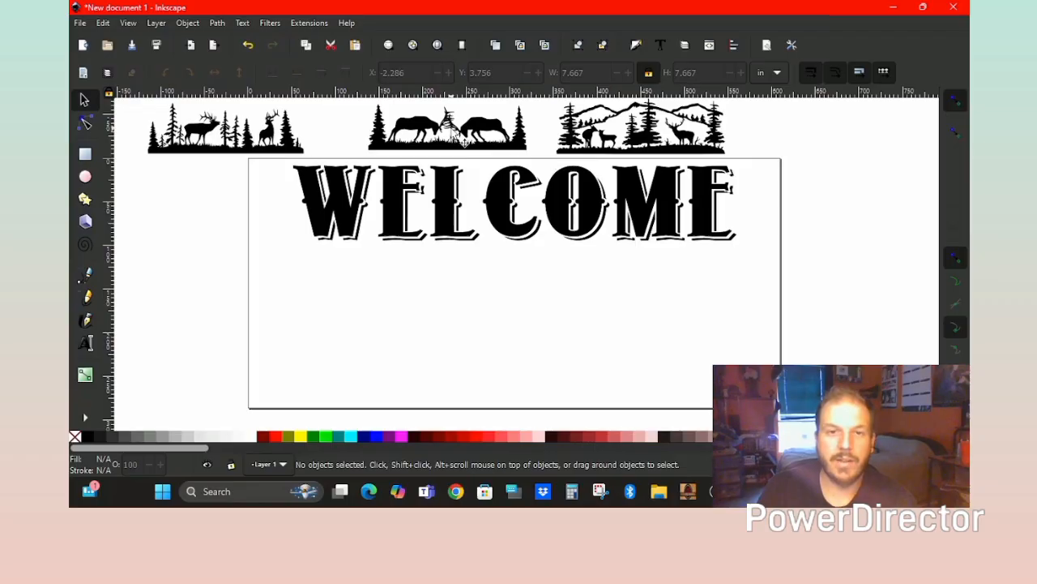
# Arrange elk, mountain deer and moose traces in a row below WELCOME, mountain scene centred.
pyautogui.moveTo(461, 139); pyautogui.dragTo(542, 333)
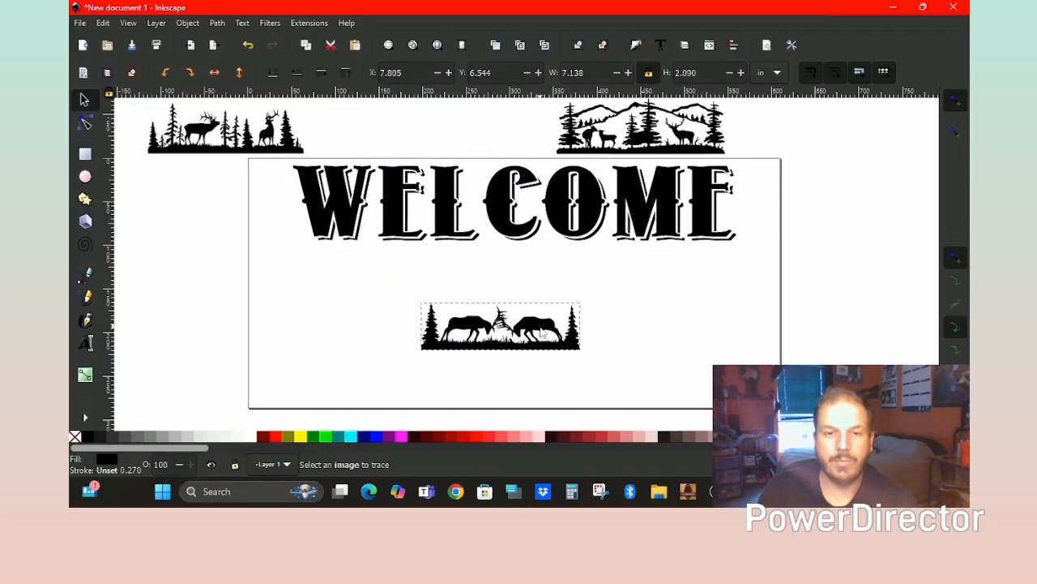
pyautogui.moveTo(640, 134); pyautogui.dragTo(685, 341)
pyautogui.moveTo(245, 147); pyautogui.dragTo(348, 352)
pyautogui.moveTo(658, 355); pyautogui.dragTo(491, 407)
pyautogui.moveTo(539, 321); pyautogui.dragTo(735, 320)
pyautogui.moveTo(569, 395); pyautogui.dragTo(546, 349)
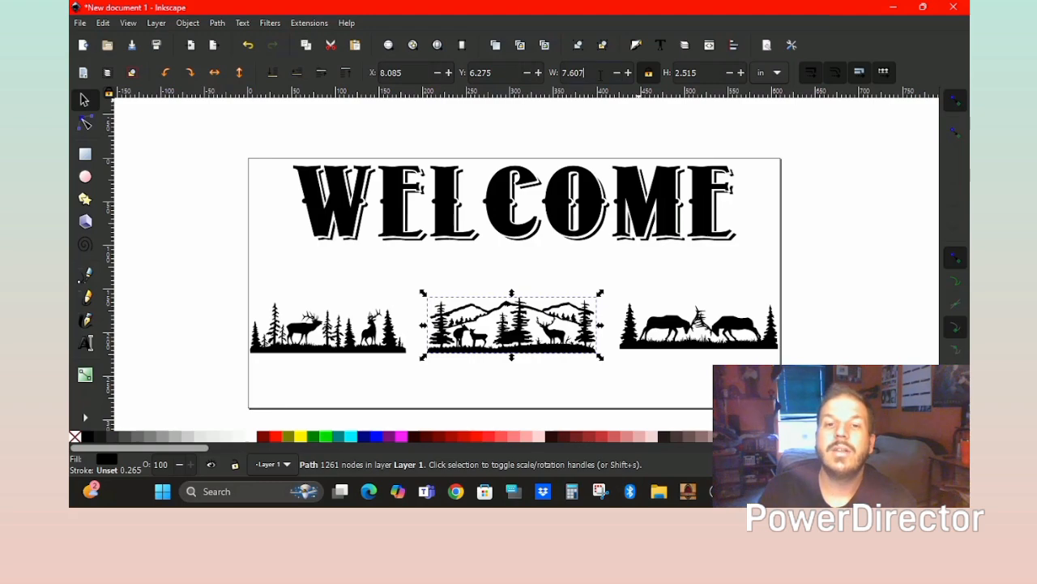
# Resize the middle scene, the moose strip and the left forest strip to 8 inches wide.
pyautogui.write('8')
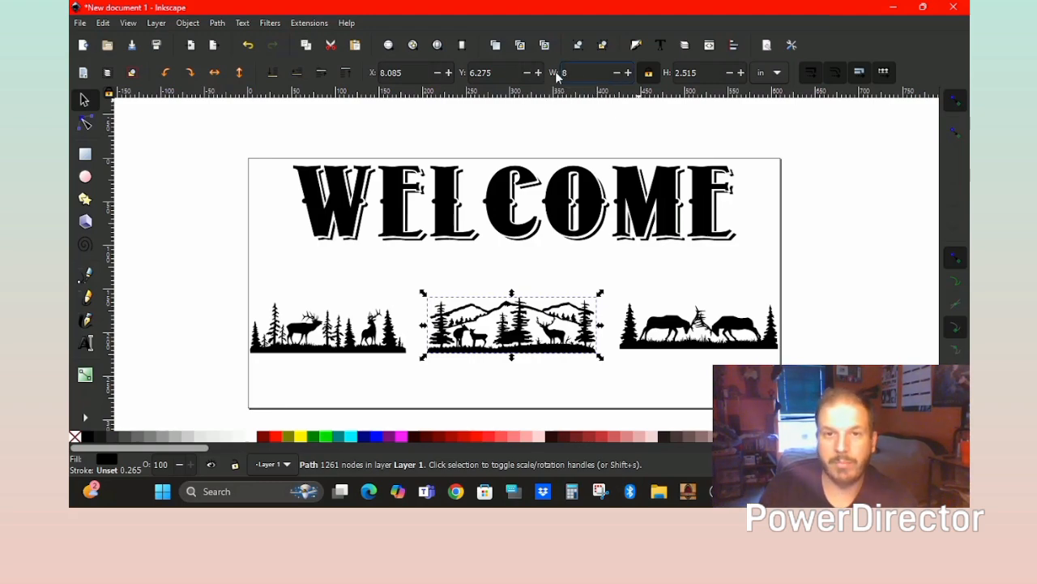
pyautogui.press('Return')
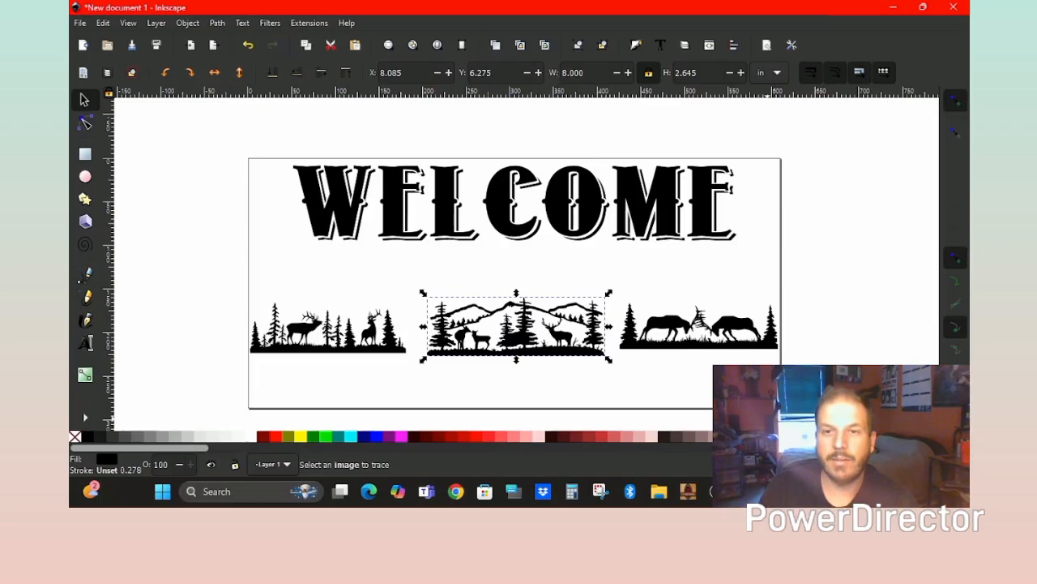
pyautogui.click(740, 342)
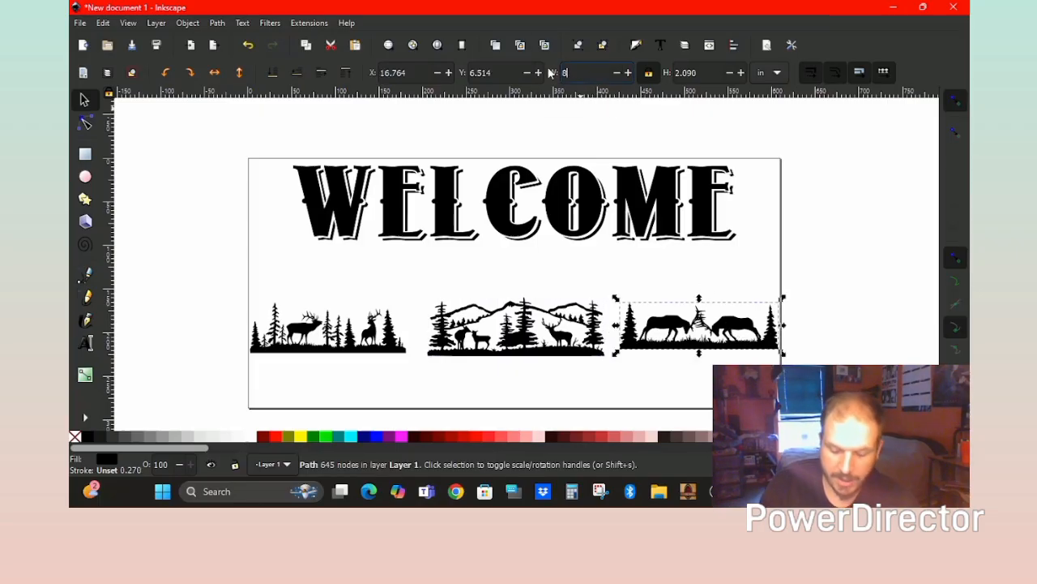
pyautogui.press('Return')
pyautogui.click(403, 339)
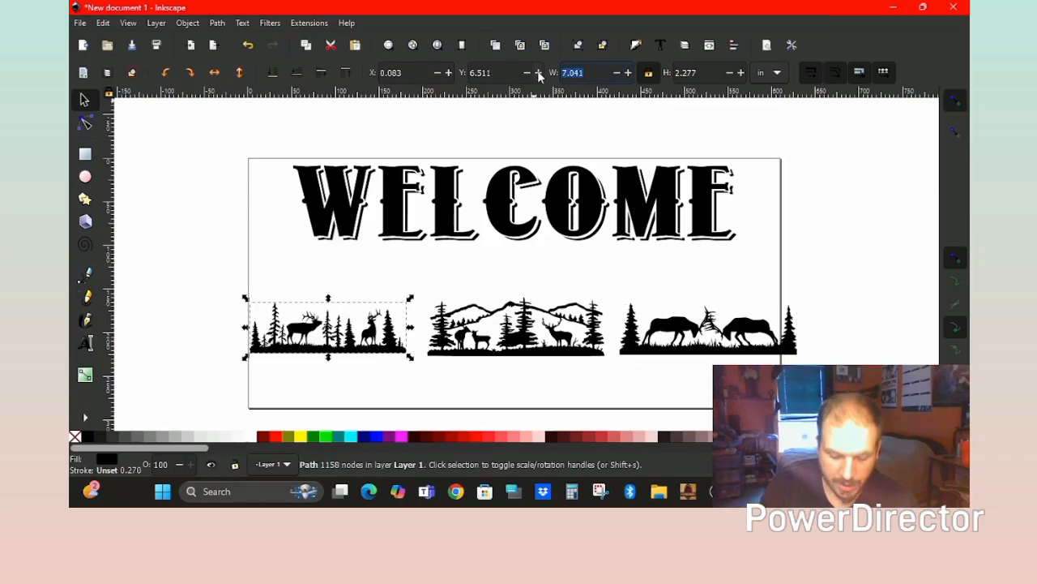
pyautogui.write('9')
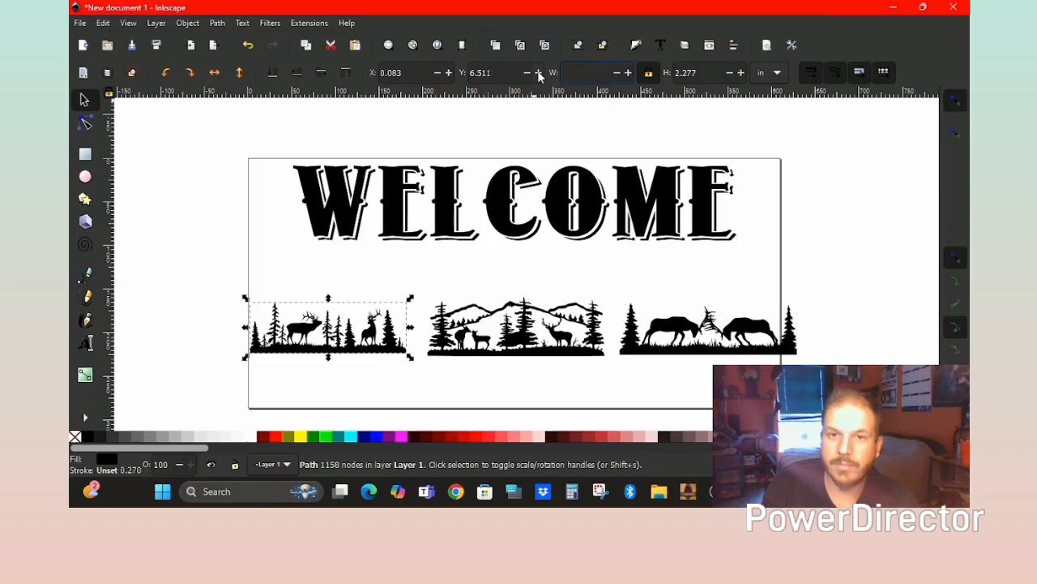
pyautogui.press('Return')
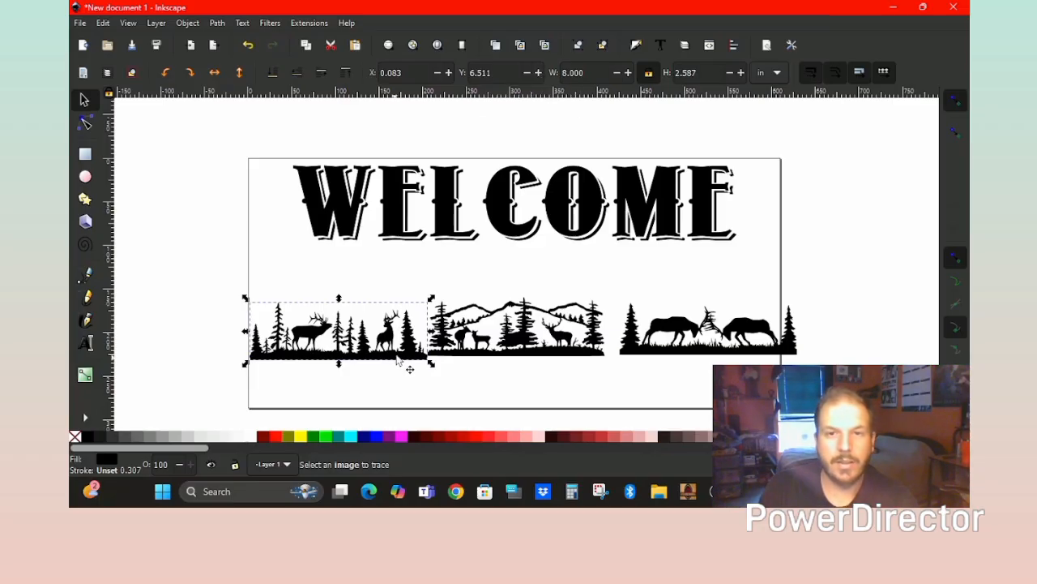
# Slide the fighting-elk strip left and nudge the mountain deer scene level with it.
pyautogui.moveTo(712, 357); pyautogui.dragTo(693, 363)
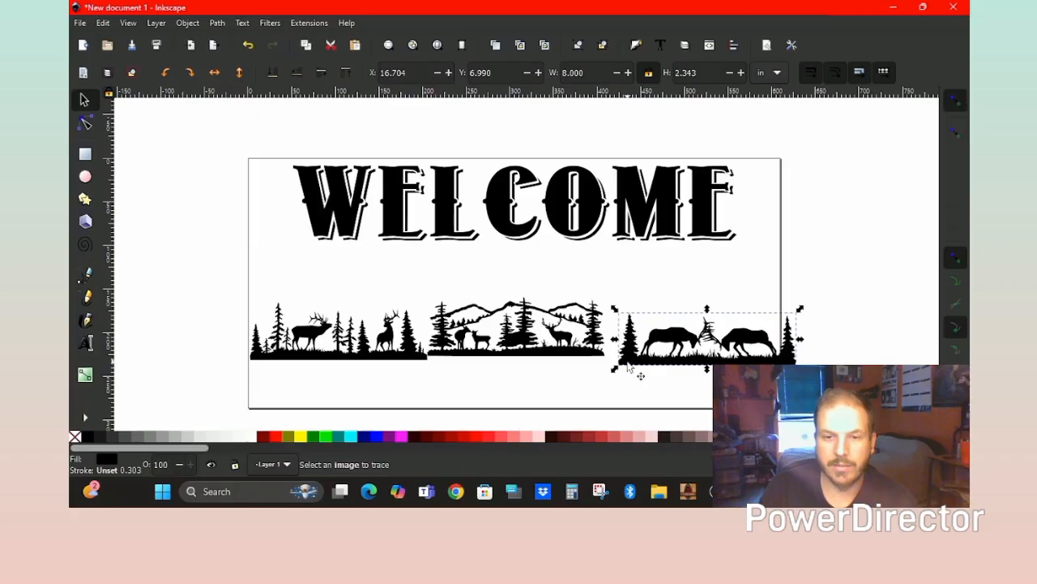
pyautogui.click(627, 392)
pyautogui.click(599, 359)
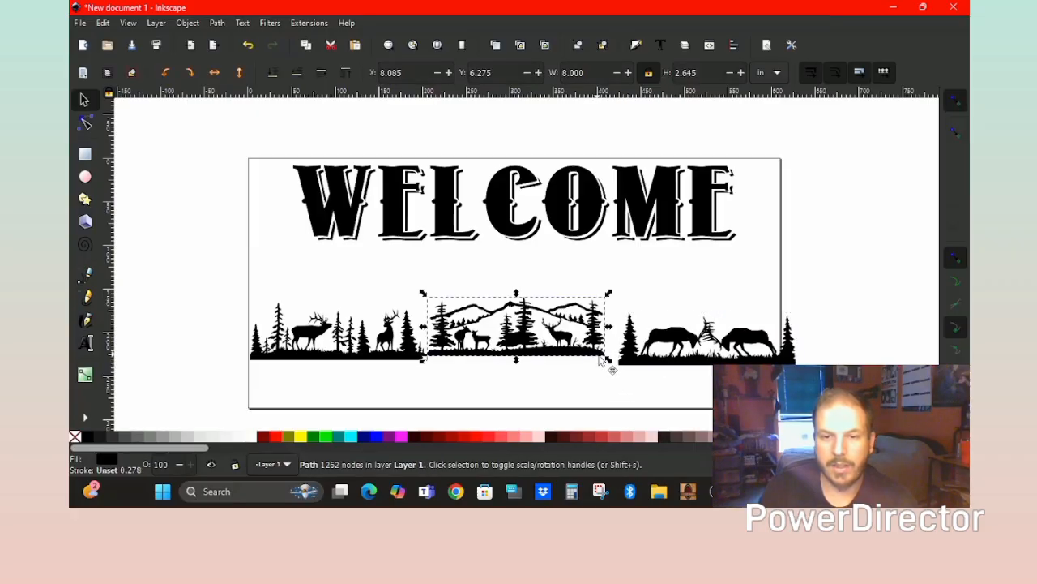
pyautogui.moveTo(600, 361); pyautogui.dragTo(617, 369)
pyautogui.press('Escape')
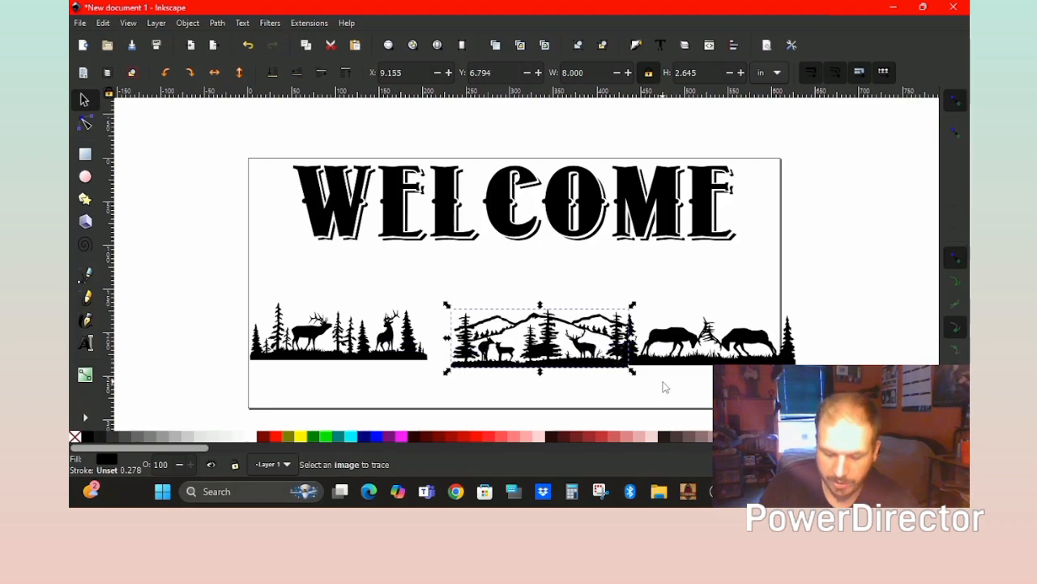
pyautogui.press('Up')
pyautogui.press('Up')
pyautogui.press('Up')
pyautogui.press('Up')
pyautogui.press('Up')
pyautogui.press('Up')
pyautogui.press('Up')
pyautogui.press('Up')
pyautogui.press('Up')
pyautogui.press('Up')
pyautogui.press('Up')
pyautogui.press('Up')
pyautogui.press('Up')
pyautogui.press('Up')
pyautogui.press('Up')
pyautogui.press('Up')
pyautogui.press('Up')
pyautogui.press('Up')
pyautogui.press('Up')
pyautogui.press('Up')
pyautogui.press('Up')
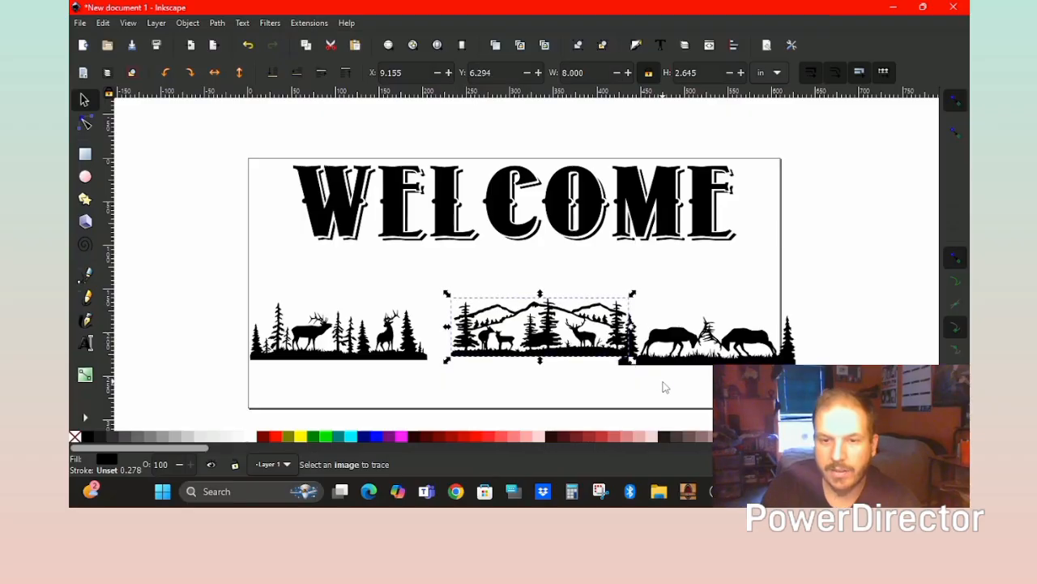
pyautogui.press('Down')
pyautogui.press('Down')
pyautogui.press('Down')
pyautogui.press('Down')
pyautogui.press('Down')
pyautogui.press('Down')
pyautogui.press('Down')
pyautogui.press('Down')
pyautogui.press('Down')
pyautogui.press('Down')
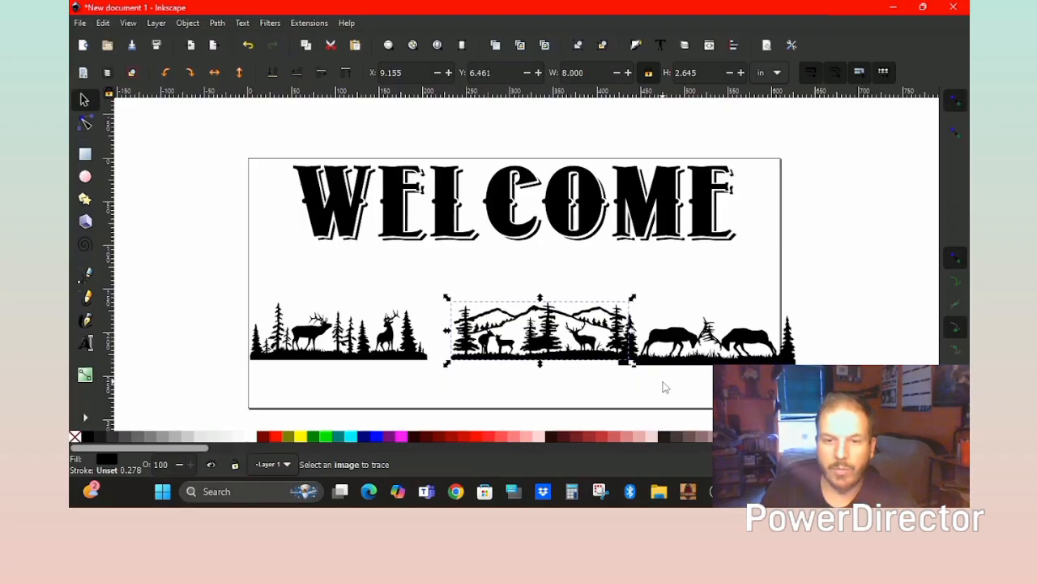
pyautogui.press('Down')
pyautogui.scroll(8, 621, 365)
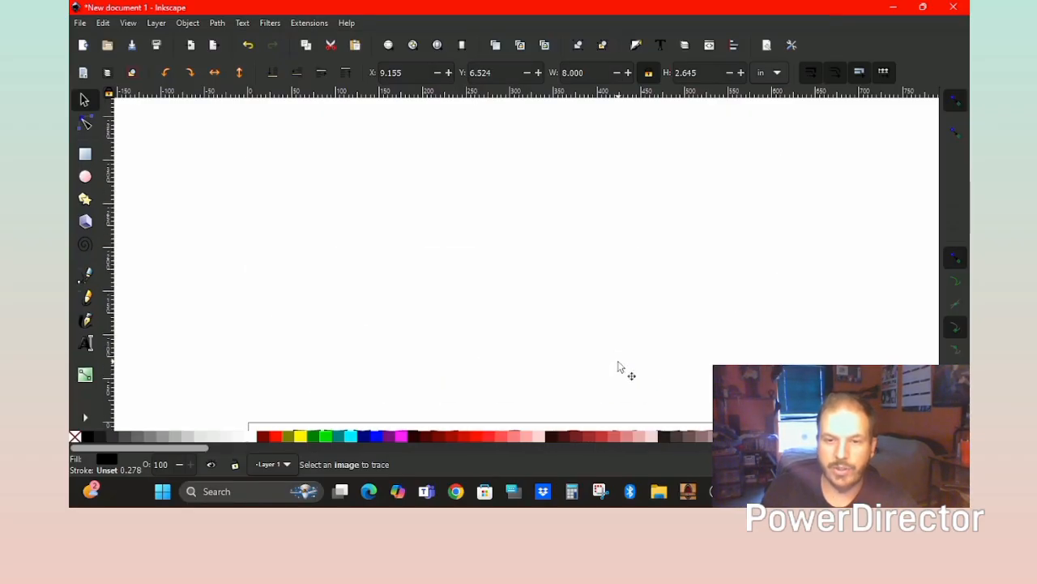
pyautogui.scroll(-6, 621, 365)
pyautogui.scroll(-2, 626, 375)
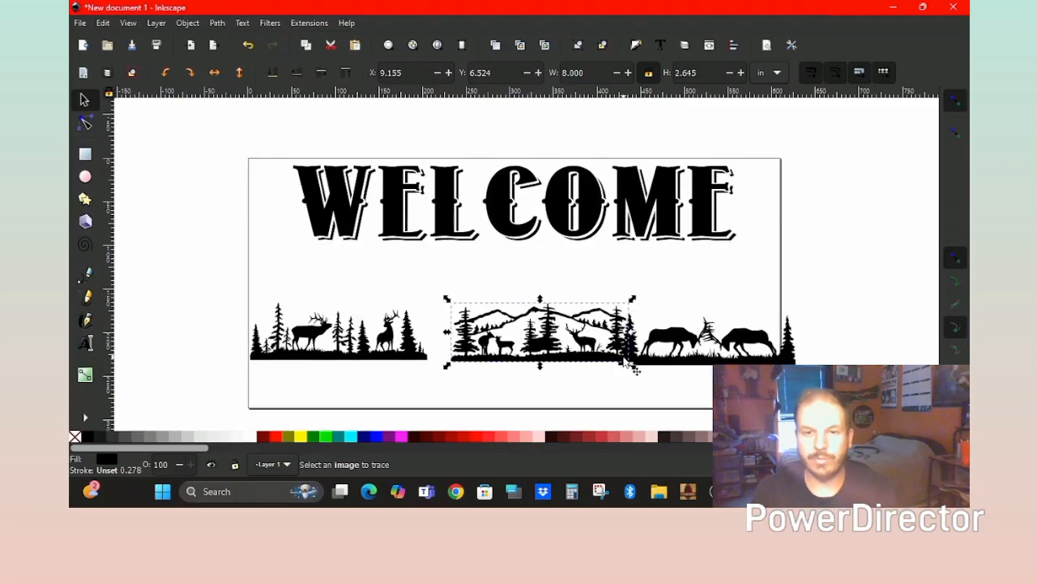
pyautogui.scroll(-1, 621, 377)
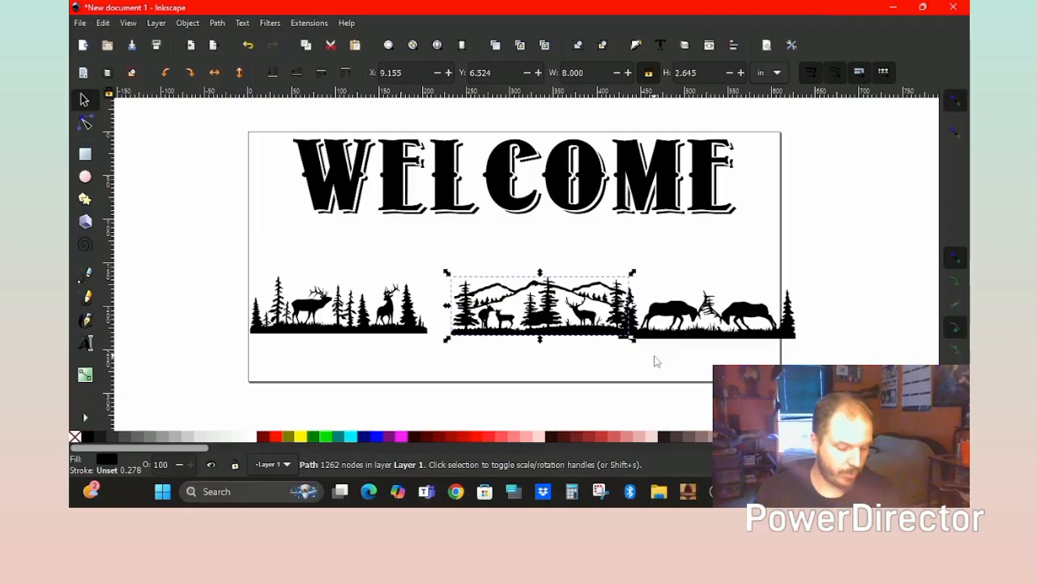
# Nudge the mountain deer scene to X 8.780, Y 6.690 so its ground meets the elk strip.
pyautogui.scroll(3, 655, 359)
pyautogui.scroll(-3, 655, 360)
pyautogui.scroll(2, 657, 361)
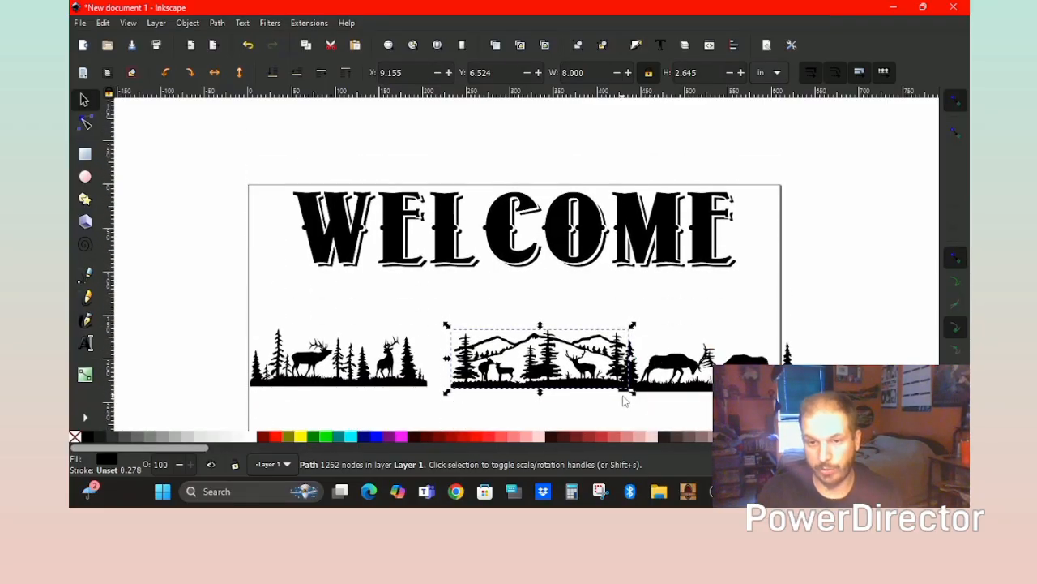
pyautogui.keyDown('ctrl'); pyautogui.scroll(3, 624, 401); pyautogui.keyUp('ctrl')
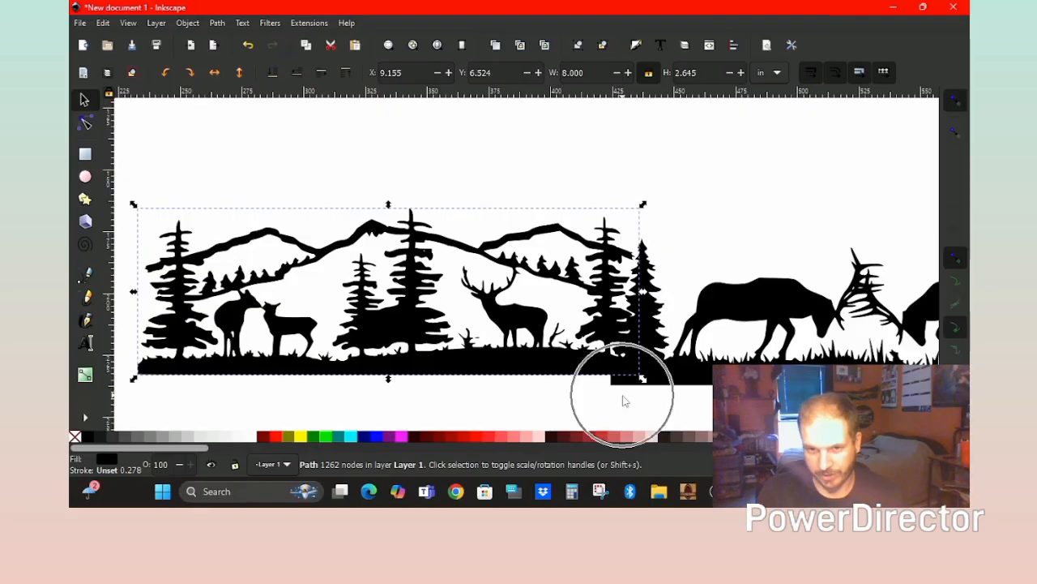
pyautogui.press('Down')
pyautogui.press('Down')
pyautogui.press('Down')
pyautogui.press('Down')
pyautogui.press('Down')
pyautogui.press('Down')
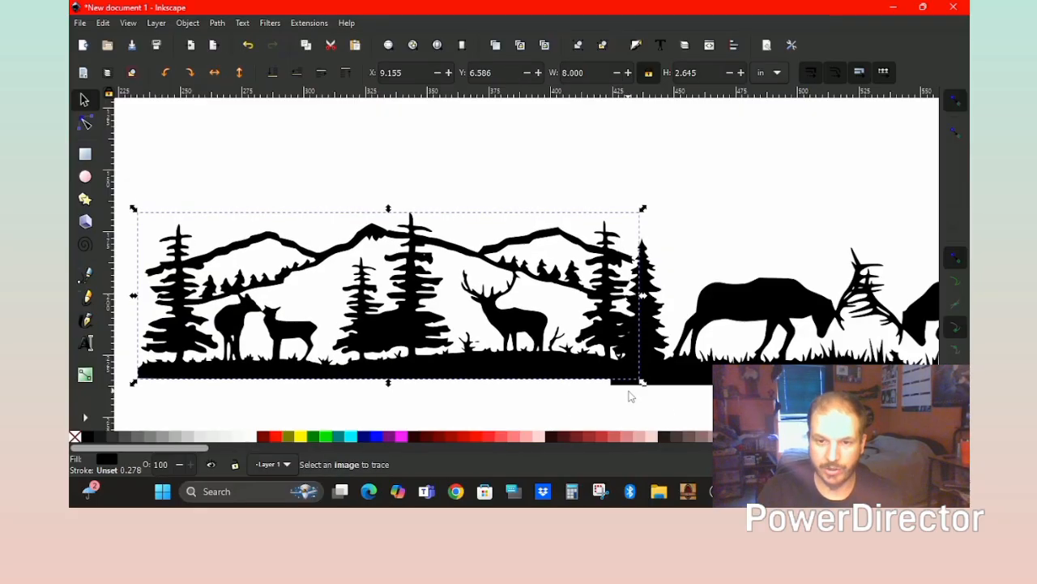
pyautogui.press('Down')
pyautogui.press('Down')
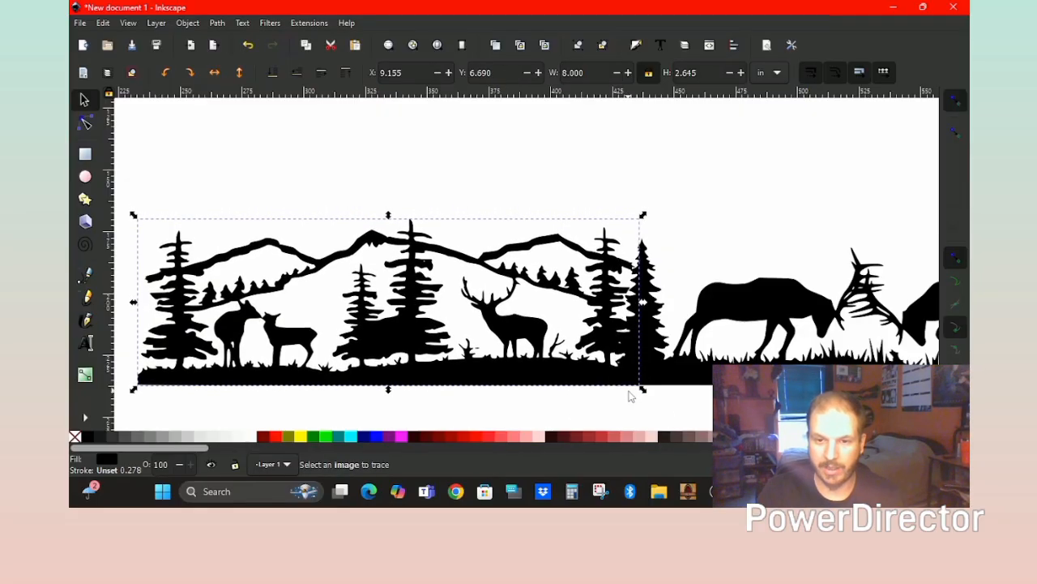
pyautogui.press('Left')
pyautogui.press('Left')
pyautogui.press('Left')
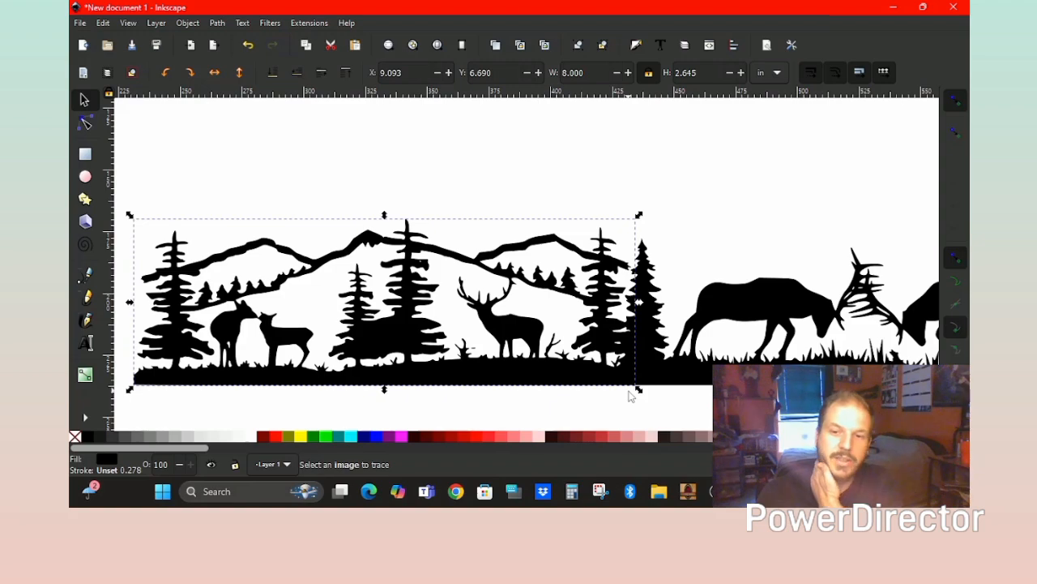
pyautogui.hotkey('shift', 'Left')
pyautogui.hotkey('shift', 'Left')
pyautogui.hotkey('shift', 'Left')
pyautogui.press('Left')
pyautogui.press('Left')
pyautogui.press('Left')
pyautogui.press('Right')
pyautogui.press('Right')
pyautogui.press('Right')
pyautogui.press('Right')
pyautogui.press('Right')
pyautogui.press('Right')
pyautogui.press('Right')
pyautogui.press('Right')
pyautogui.press('Right')
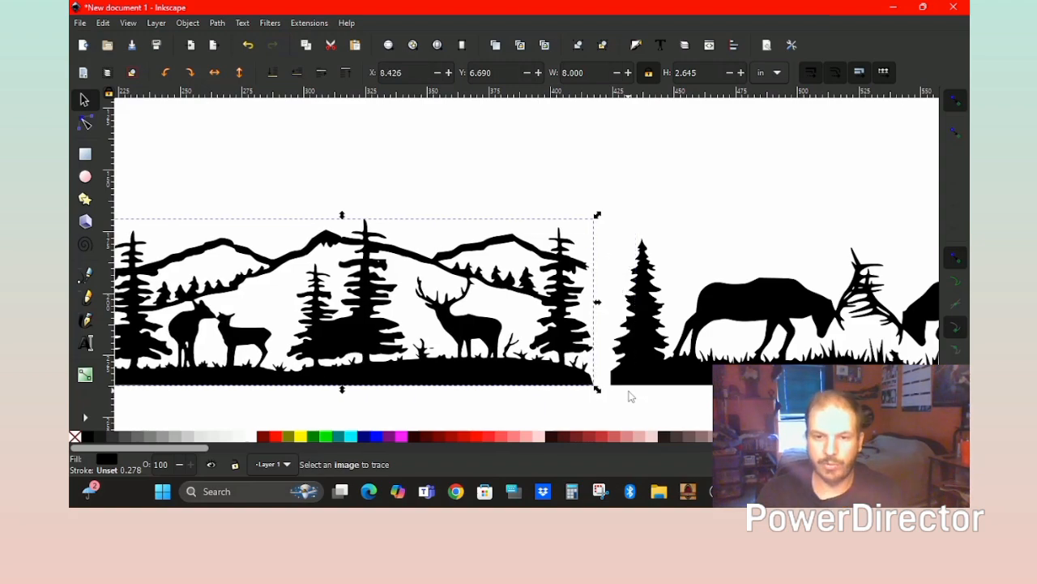
pyautogui.press('Right')
pyautogui.press('Right')
pyautogui.press('Right')
pyautogui.press('Right')
pyautogui.press('Right')
pyautogui.press('Right')
pyautogui.press('Right')
pyautogui.press('Right')
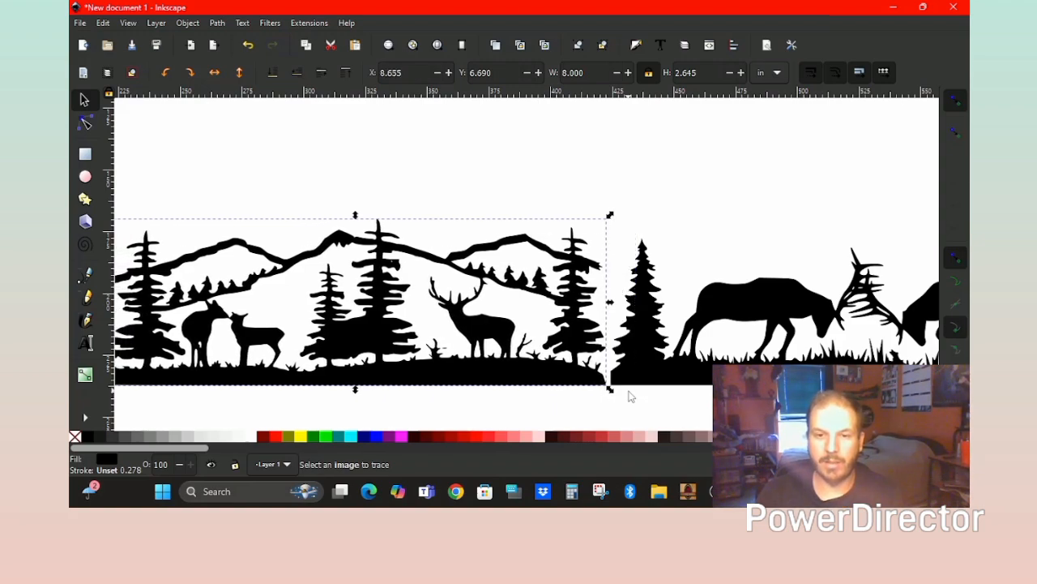
pyautogui.press('Right')
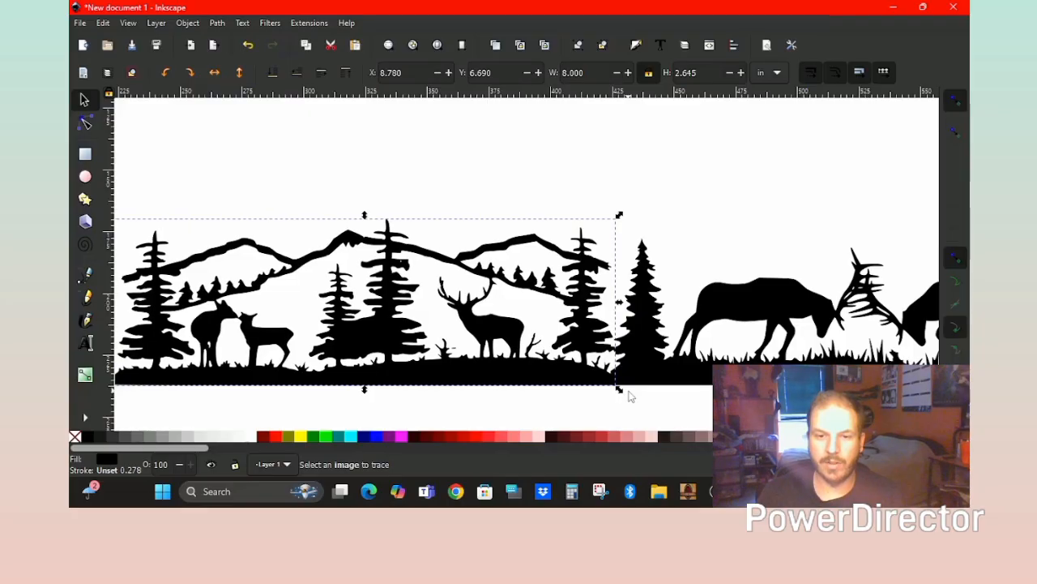
# Drag the left elk-and-forest strip over against the right mountain scene.
pyautogui.click(655, 417)
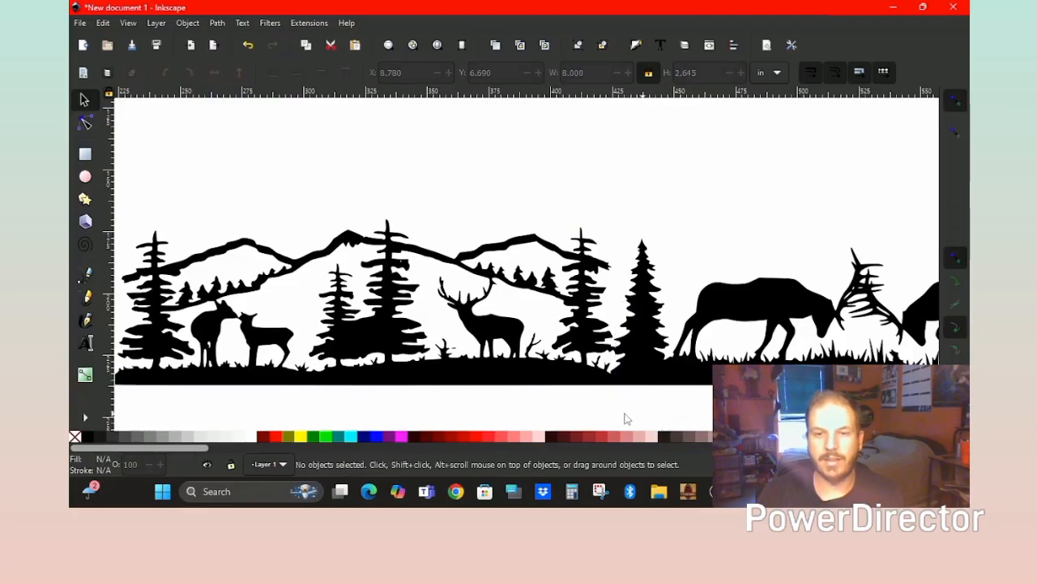
pyautogui.scroll(-2, 889, 333)
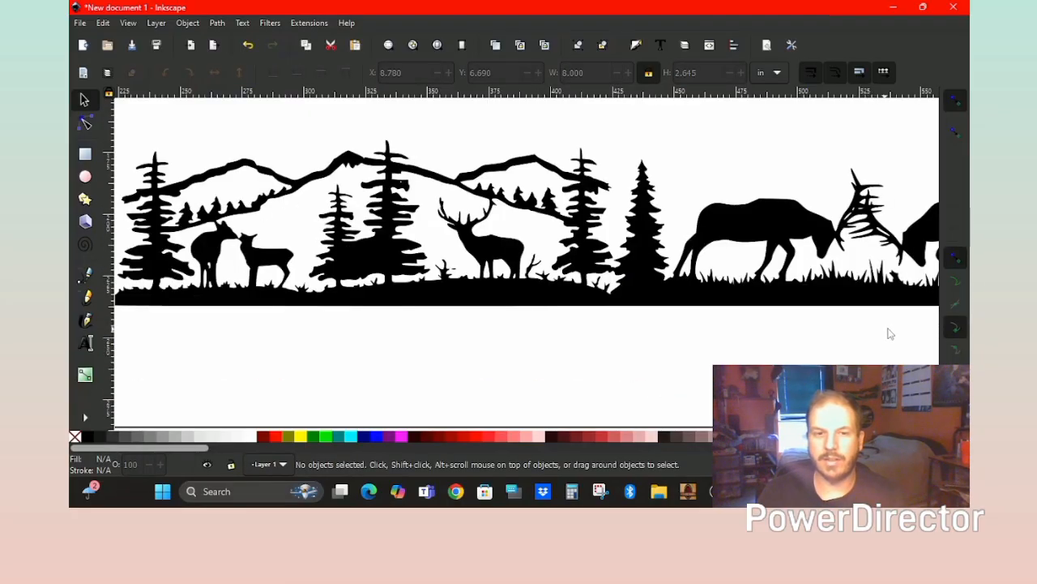
pyautogui.scroll(3, 589, 353)
pyautogui.scroll(-1, 356, 339)
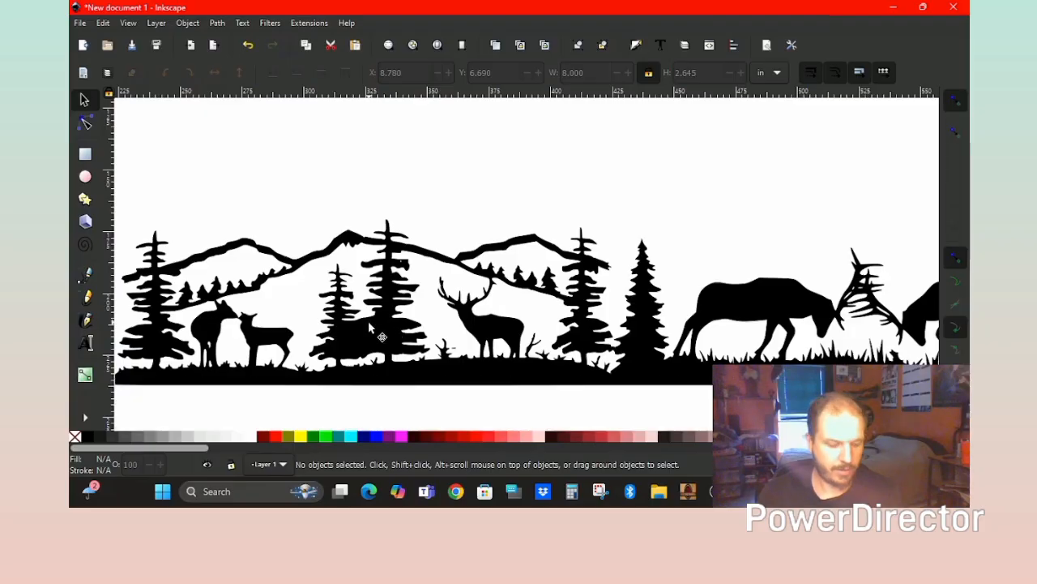
pyautogui.rightClick(335, 331)
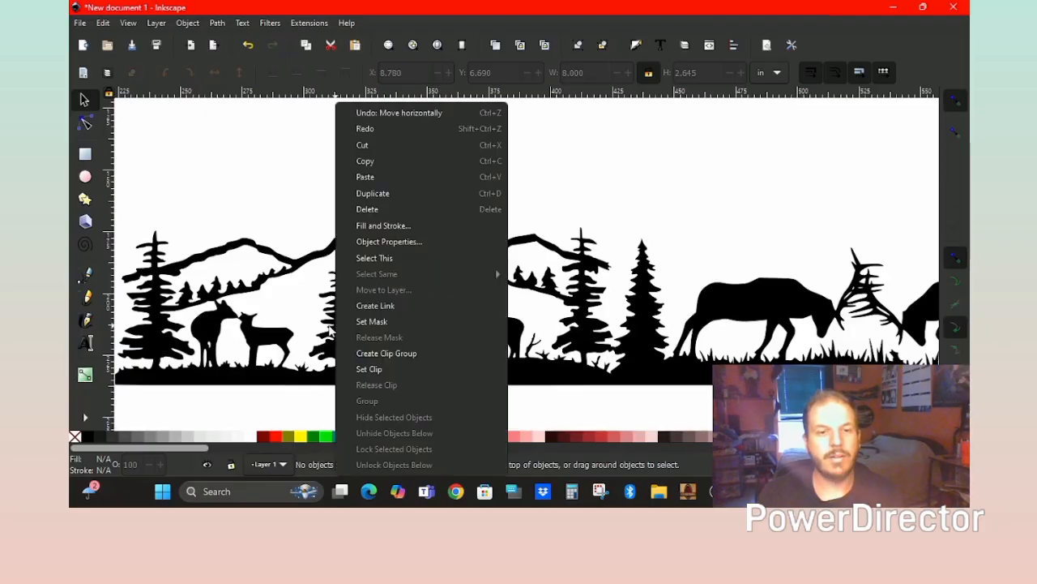
pyautogui.click(238, 205)
pyautogui.moveTo(307, 328); pyautogui.dragTo(777, 316, button='middle')
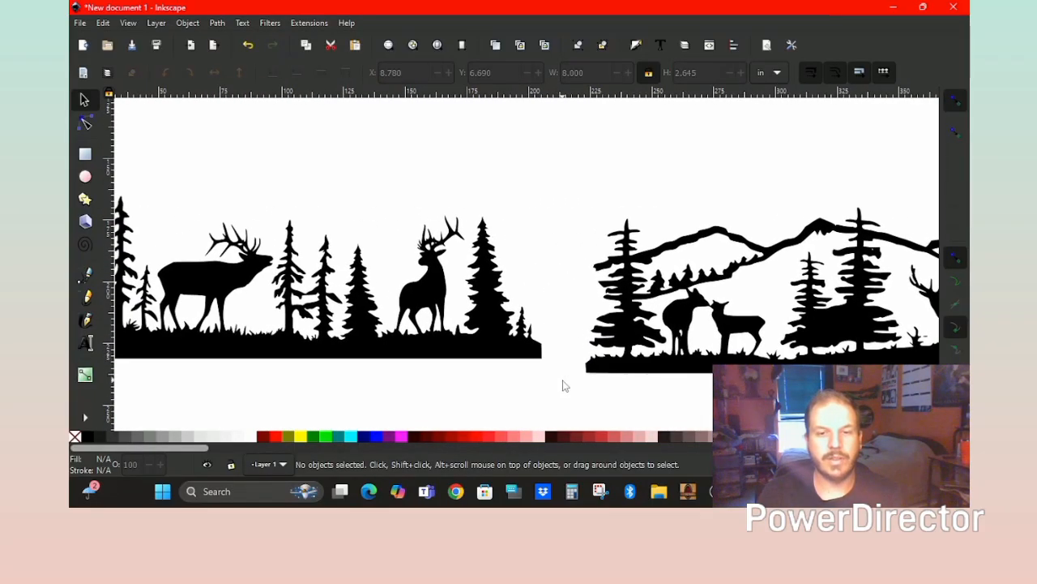
pyautogui.moveTo(466, 356); pyautogui.dragTo(501, 356)
pyautogui.click(549, 220)
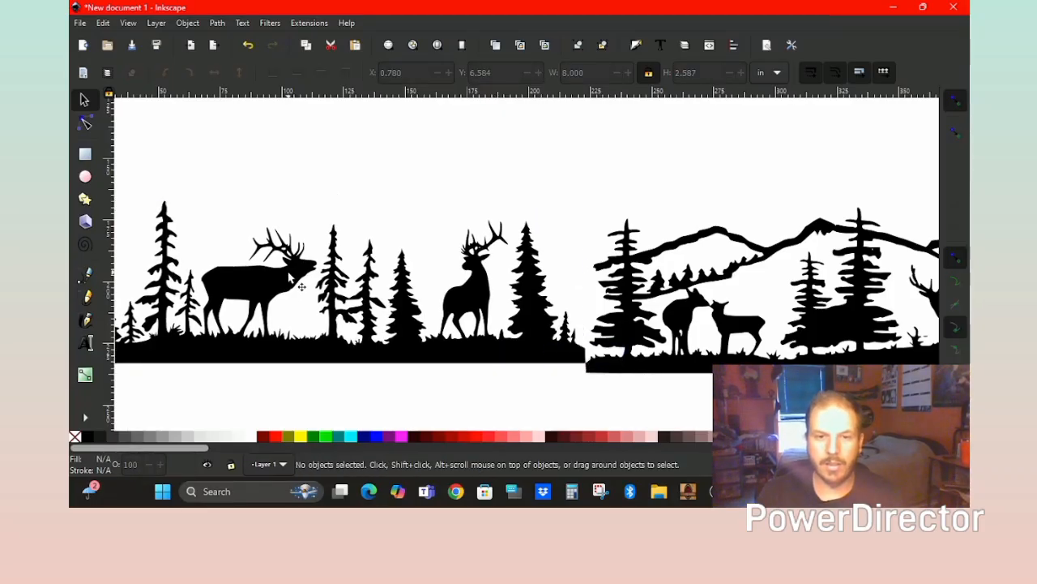
# Nudge the left strip with the arrow keys until its ground meets the right piece, at X 0.808, Y 6.736.
pyautogui.click(303, 355)
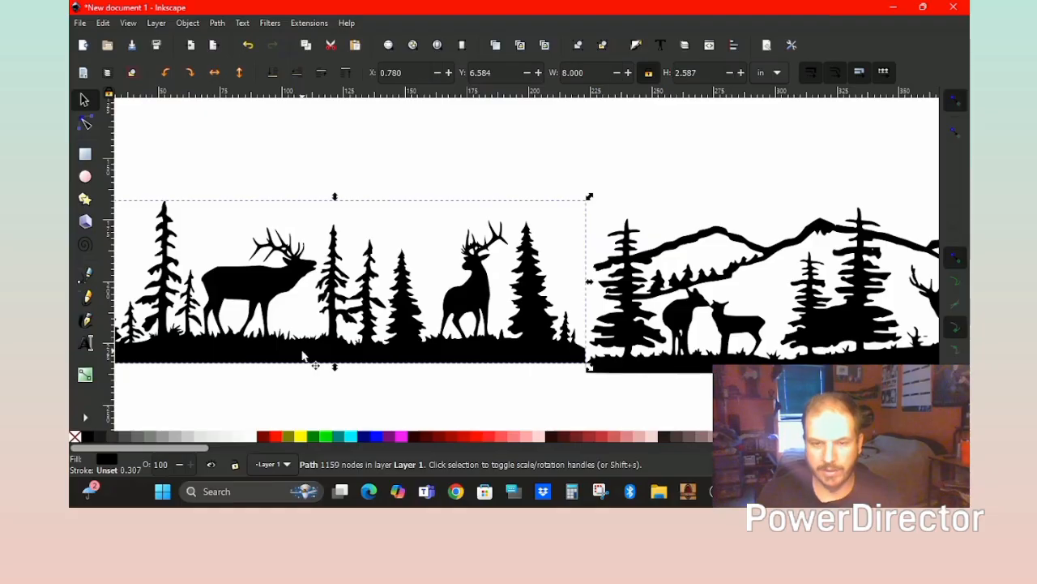
pyautogui.press('Down')
pyautogui.press('Down')
pyautogui.press('Down')
pyautogui.press('Down')
pyautogui.press('Down')
pyautogui.press('Down')
pyautogui.press('Down')
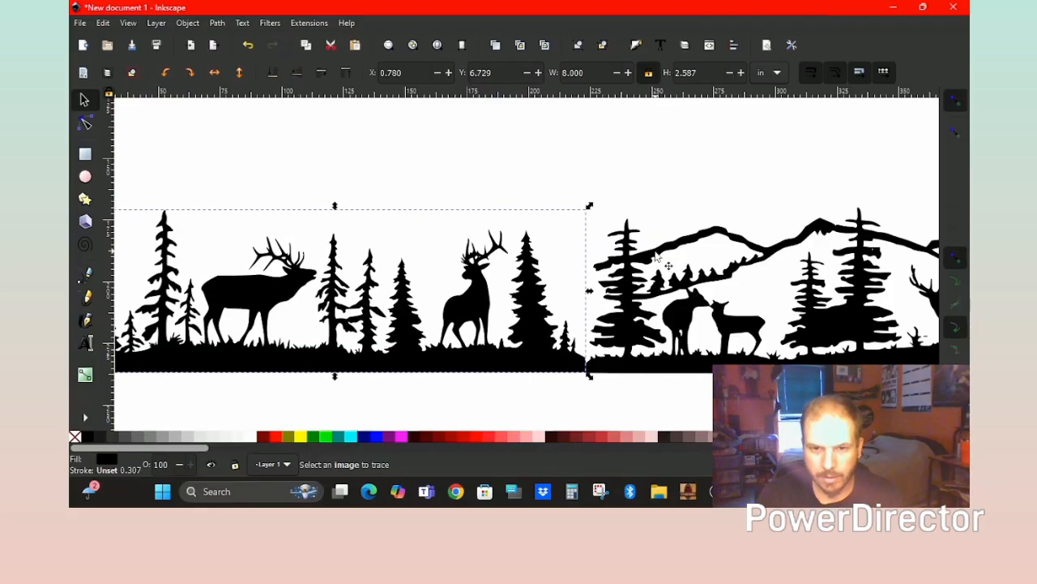
pyautogui.press('Down')
pyautogui.press('Up')
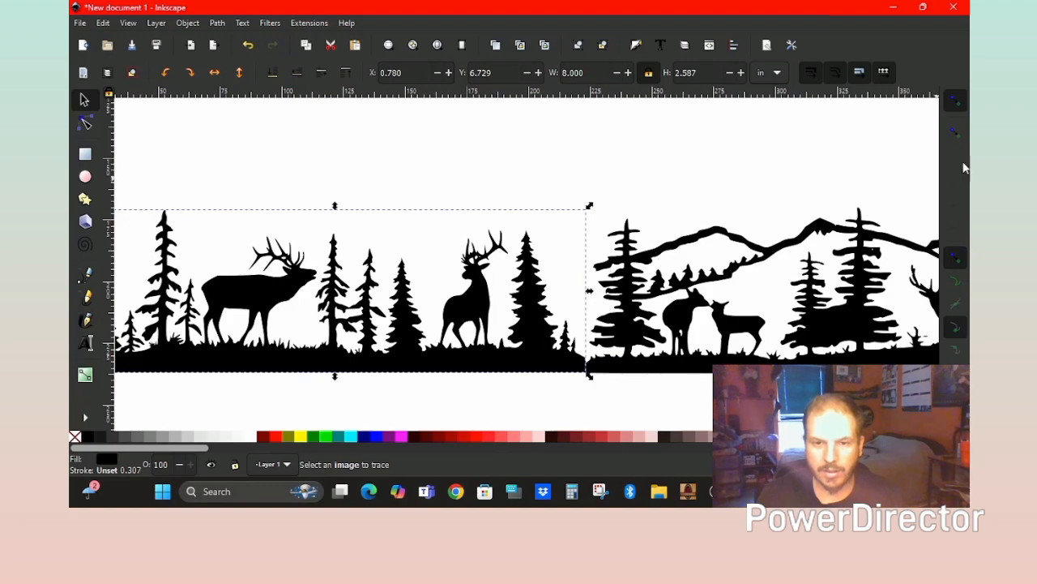
pyautogui.click(586, 177)
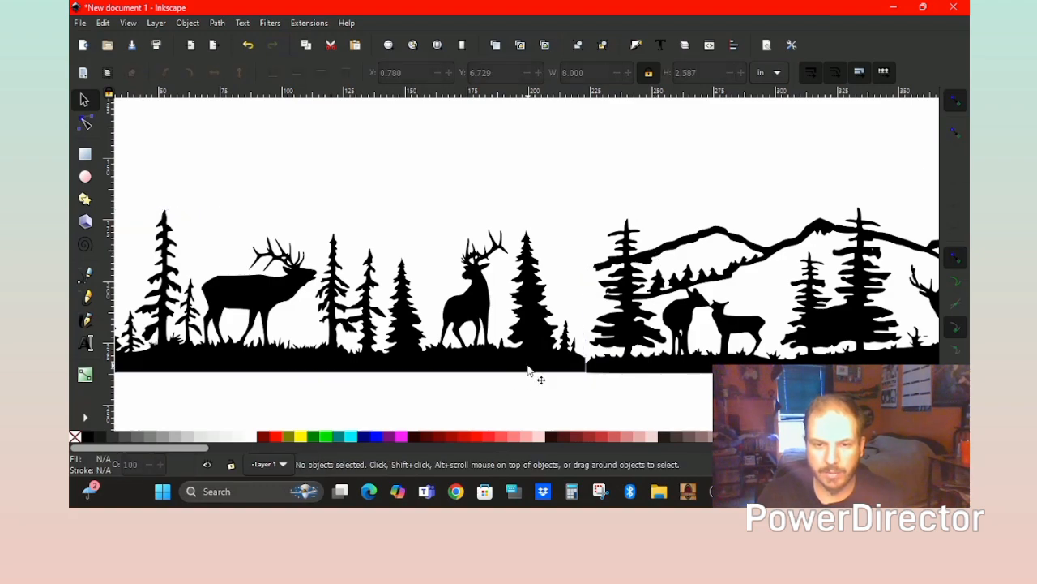
pyautogui.moveTo(540, 370); pyautogui.dragTo(538, 376)
pyautogui.click(625, 394)
pyautogui.click(562, 378)
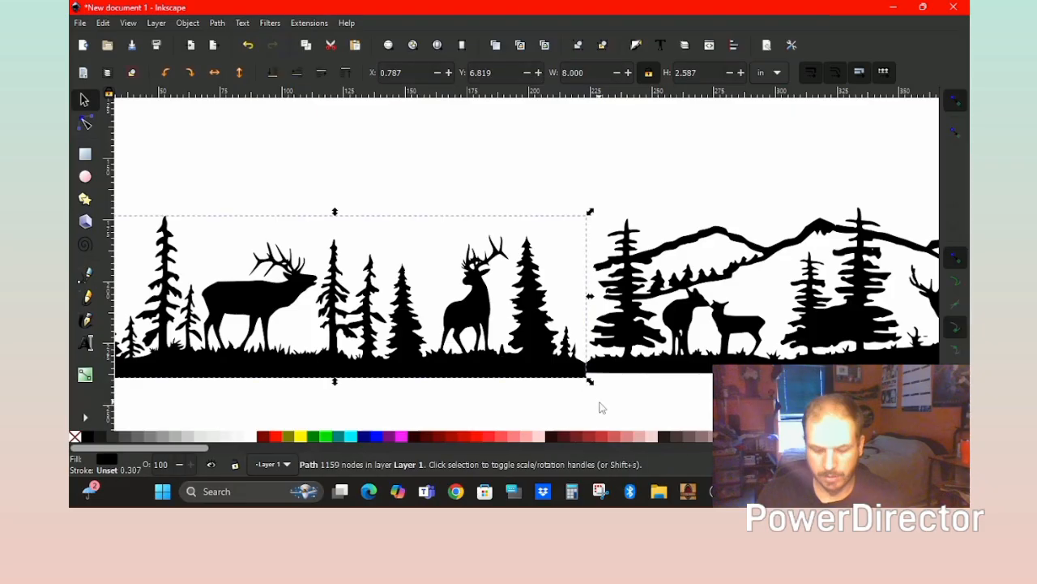
pyautogui.press('Up')
pyautogui.press('Up')
pyautogui.press('Up')
pyautogui.press('Up')
pyautogui.press('Right')
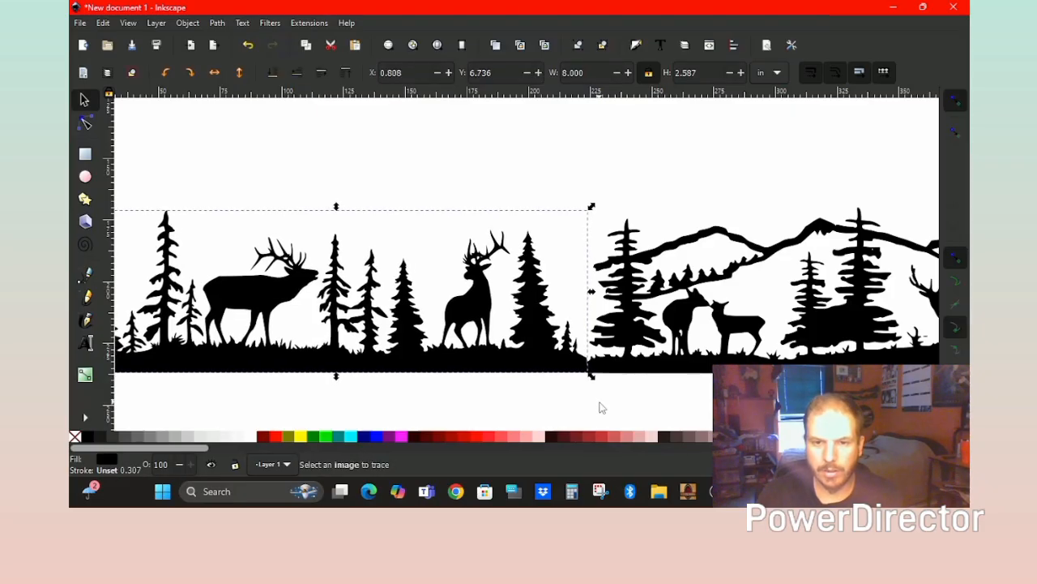
pyautogui.click(601, 407)
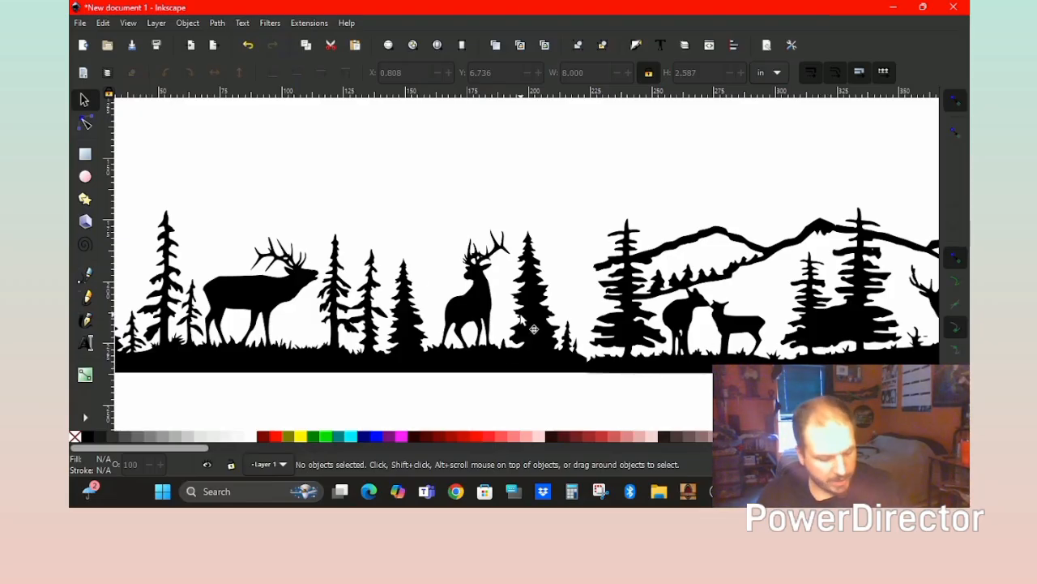
# Combine the three wildlife pieces into one 23.896 in wide path and select its width value.
pyautogui.keyDown('ctrl'); pyautogui.scroll(-3, 535, 329); pyautogui.keyUp('ctrl')
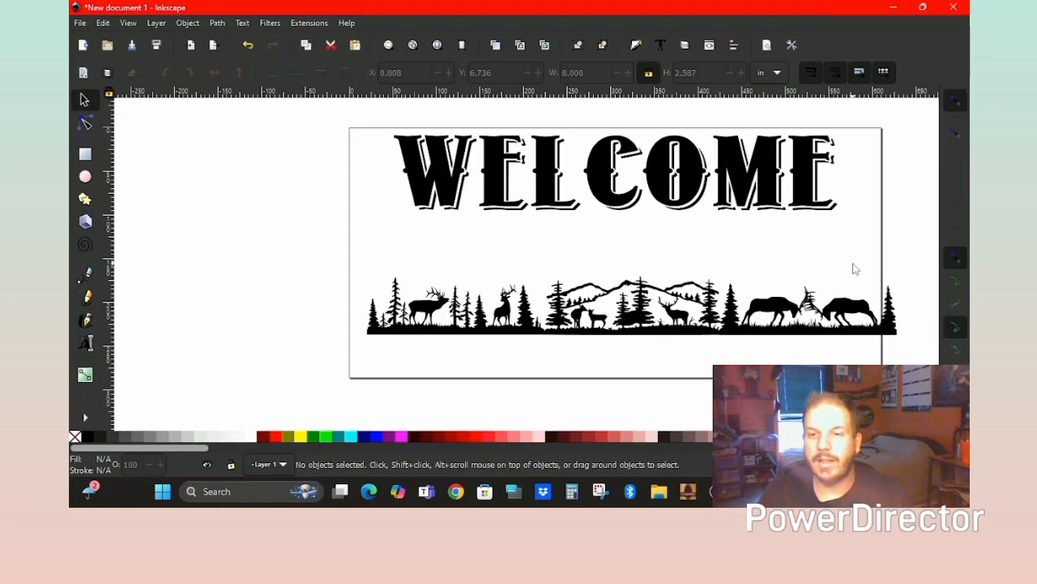
pyautogui.moveTo(926, 251); pyautogui.dragTo(332, 374)
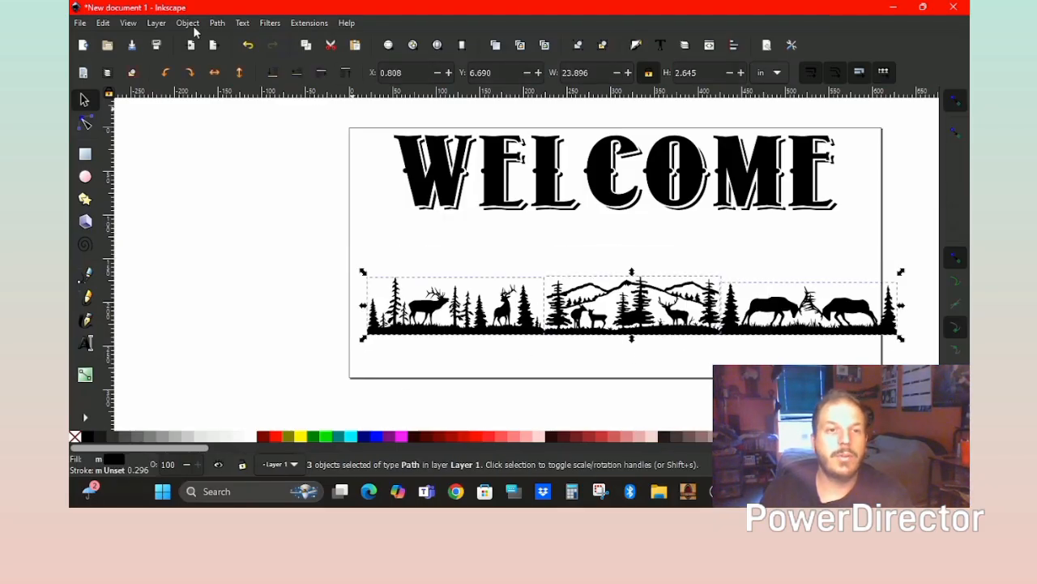
pyautogui.click(217, 22)
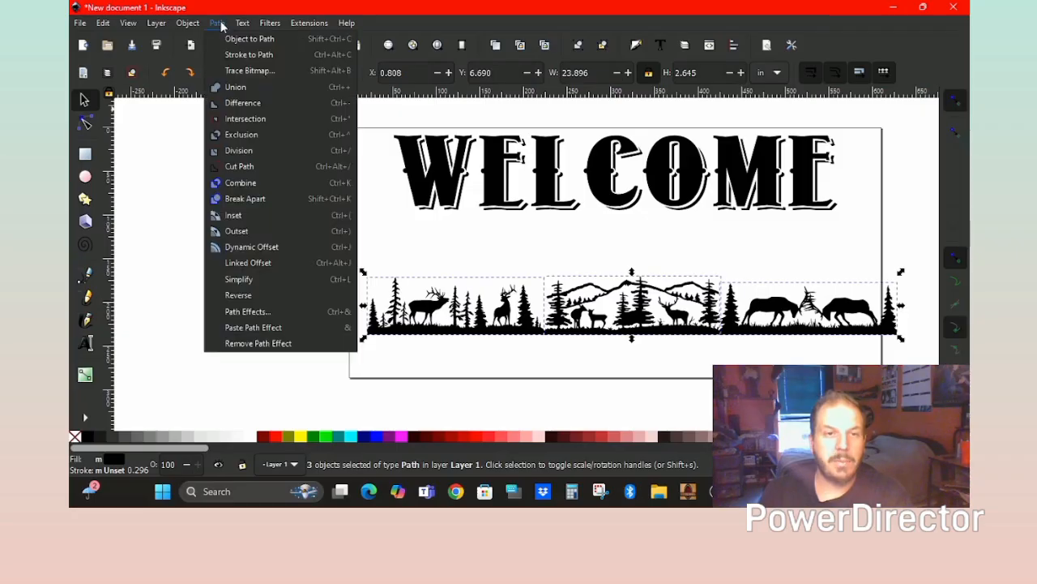
pyautogui.click(269, 188)
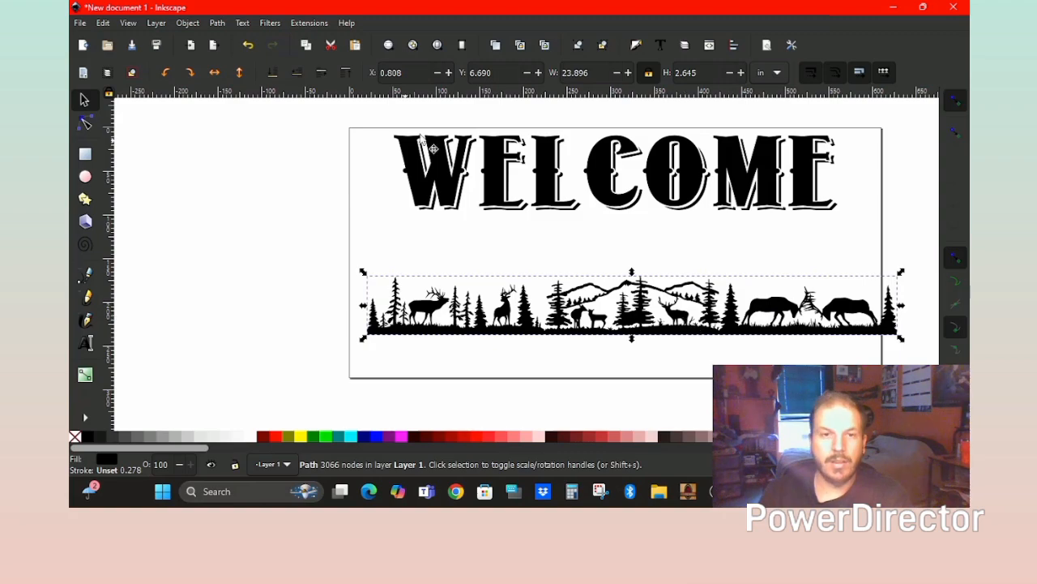
pyautogui.click(605, 73)
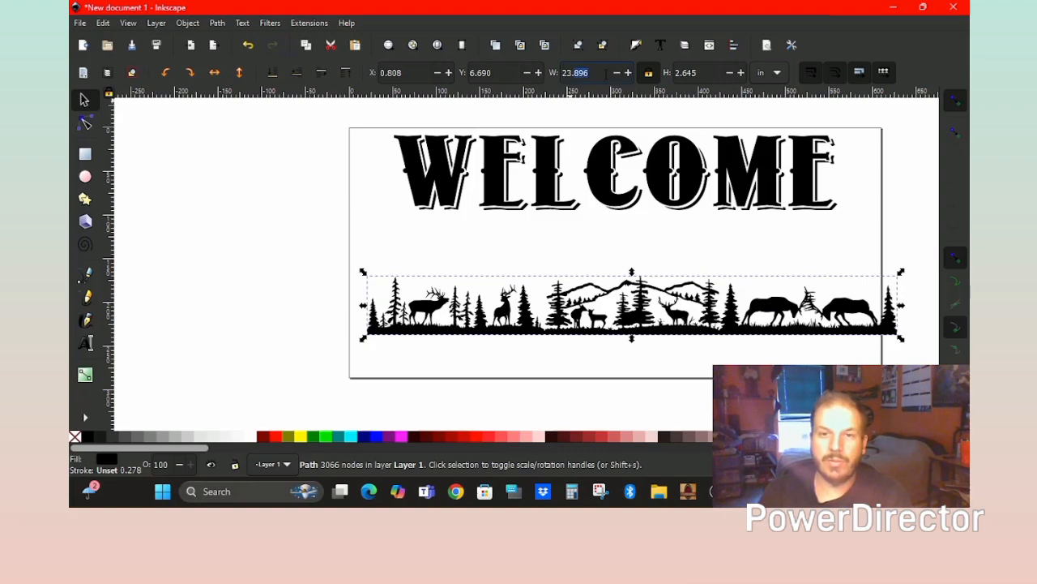
pyautogui.moveTo(606, 73); pyautogui.dragTo(550, 76)
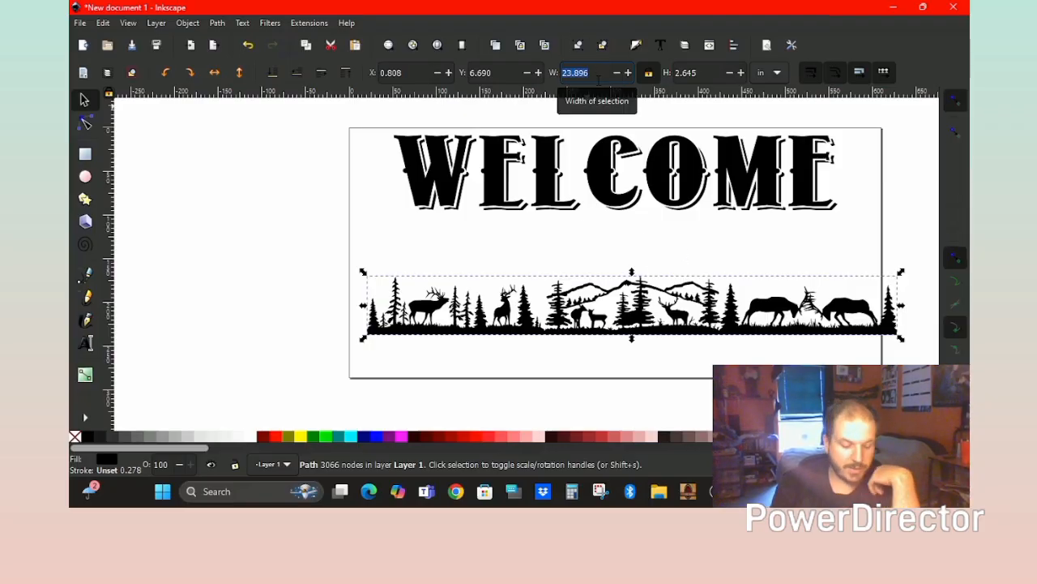
# Resize the wildlife strip to 22 in wide and centre it horizontally on the page at X 1.000.
pyautogui.write('22')
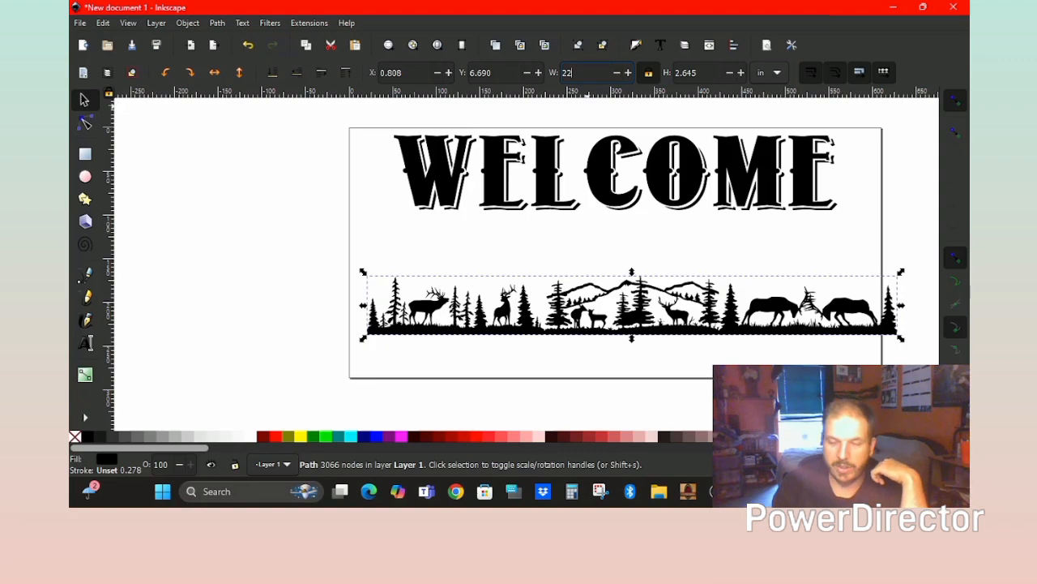
pyautogui.press('Return')
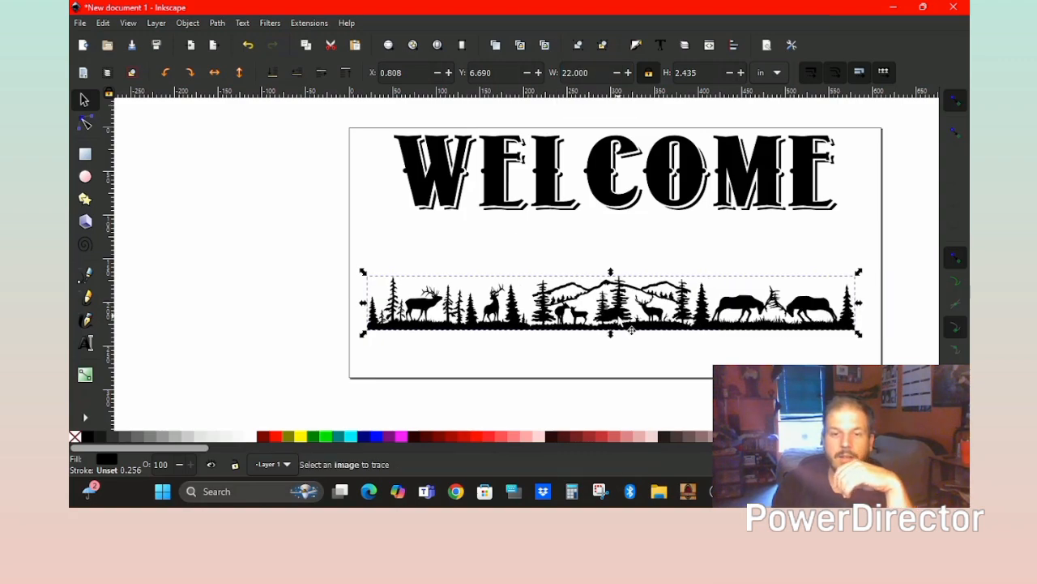
pyautogui.click(736, 47)
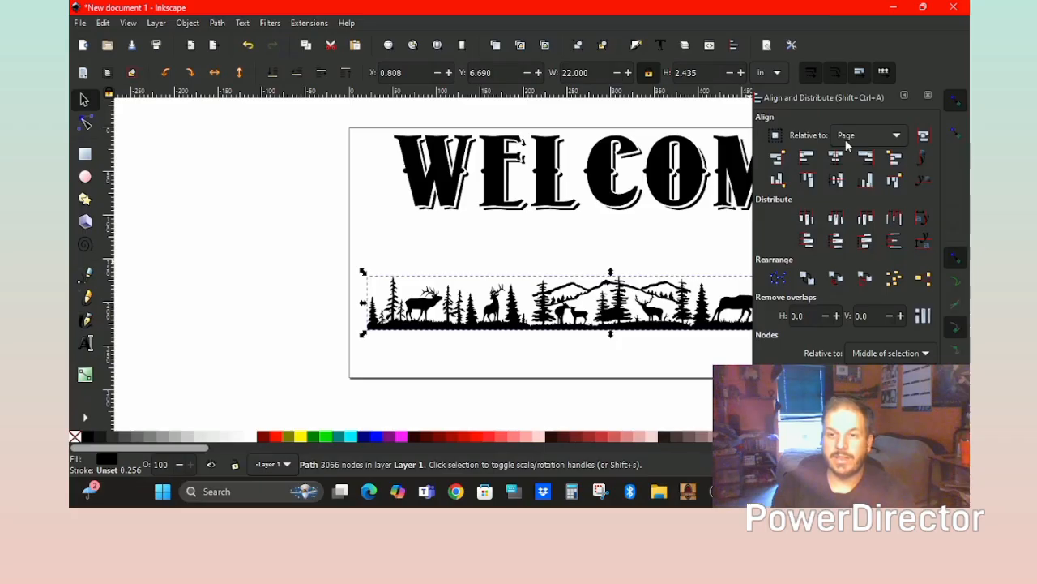
pyautogui.click(836, 157)
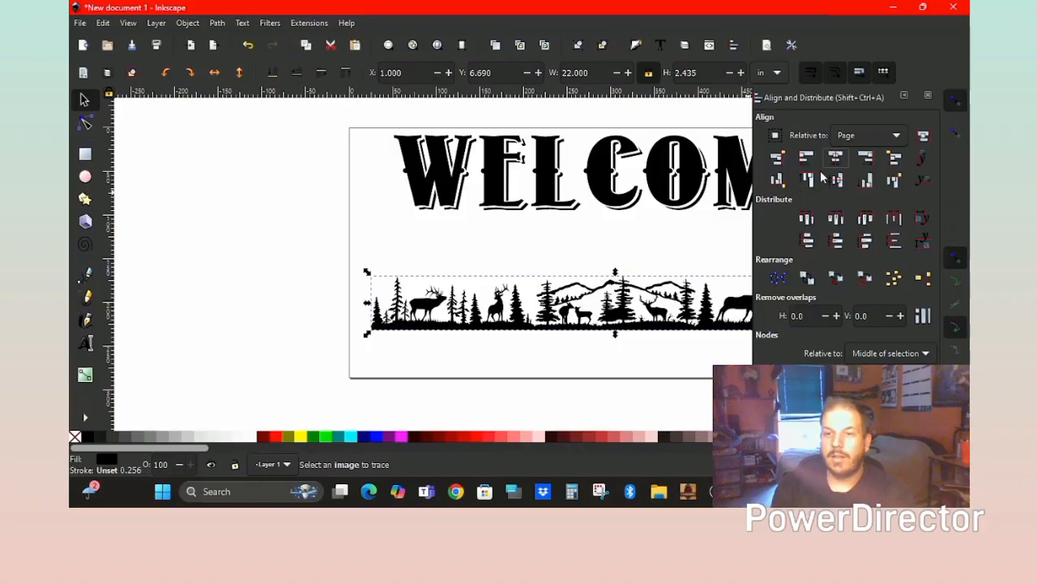
pyautogui.click(928, 96)
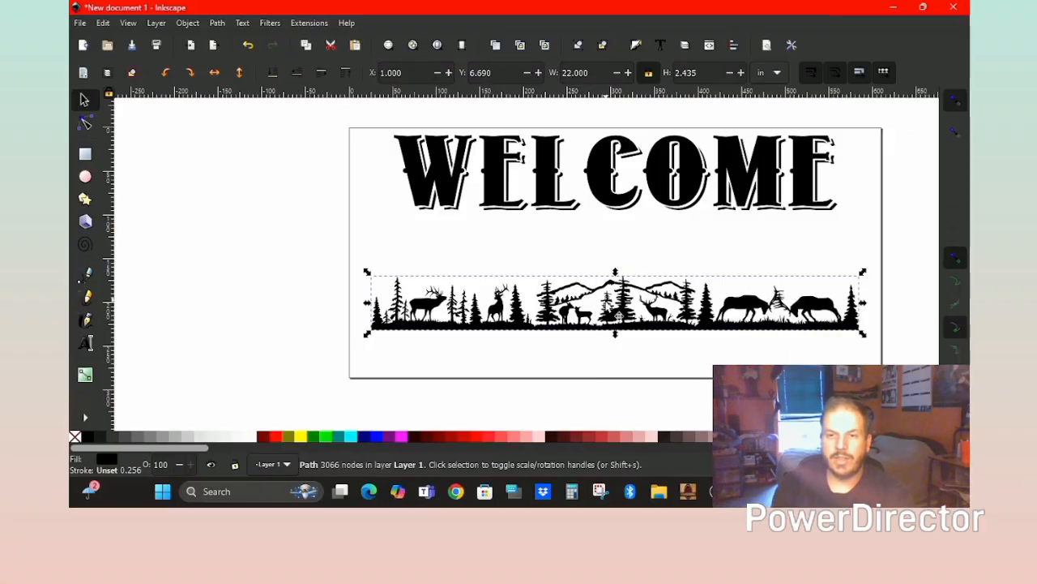
# Move WELCOME down two nudges and centre it horizontally on the page.
pyautogui.click(628, 212)
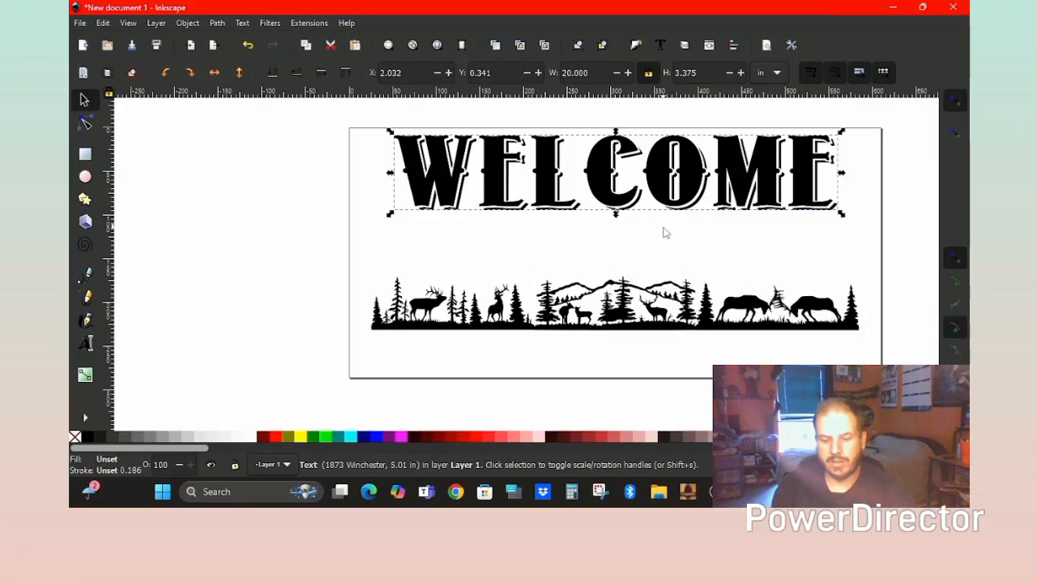
pyautogui.press('Down')
pyautogui.press('Down')
pyautogui.press('Down')
pyautogui.press('Down')
pyautogui.press('Down')
pyautogui.press('Down')
pyautogui.press('Down')
pyautogui.press('Down')
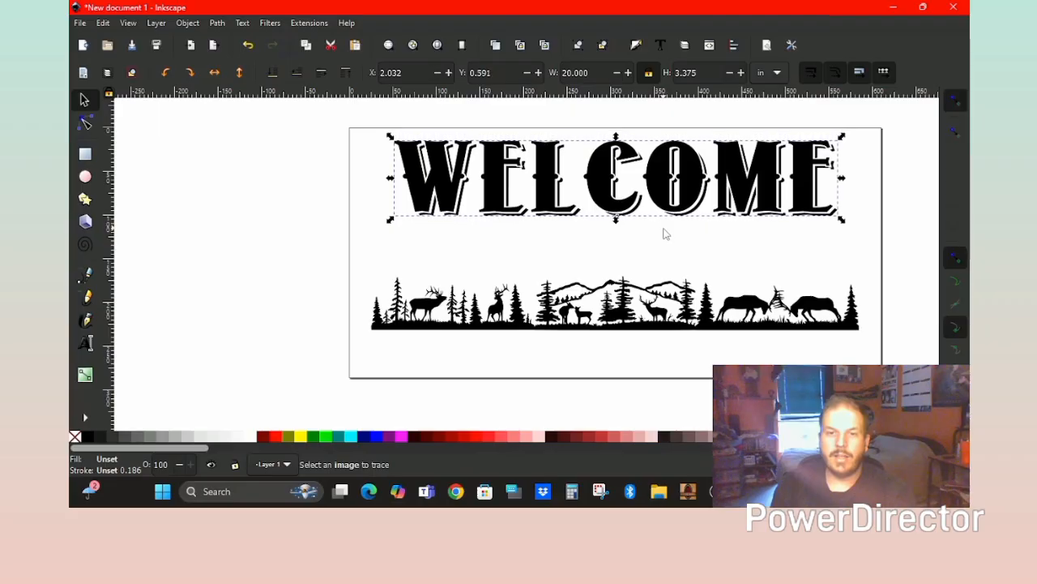
pyautogui.press('Down')
pyautogui.press('Down')
pyautogui.press('Down')
pyautogui.press('Down')
pyautogui.press('Down')
pyautogui.press('Down')
pyautogui.press('Down')
pyautogui.press('Down')
pyautogui.press('Down')
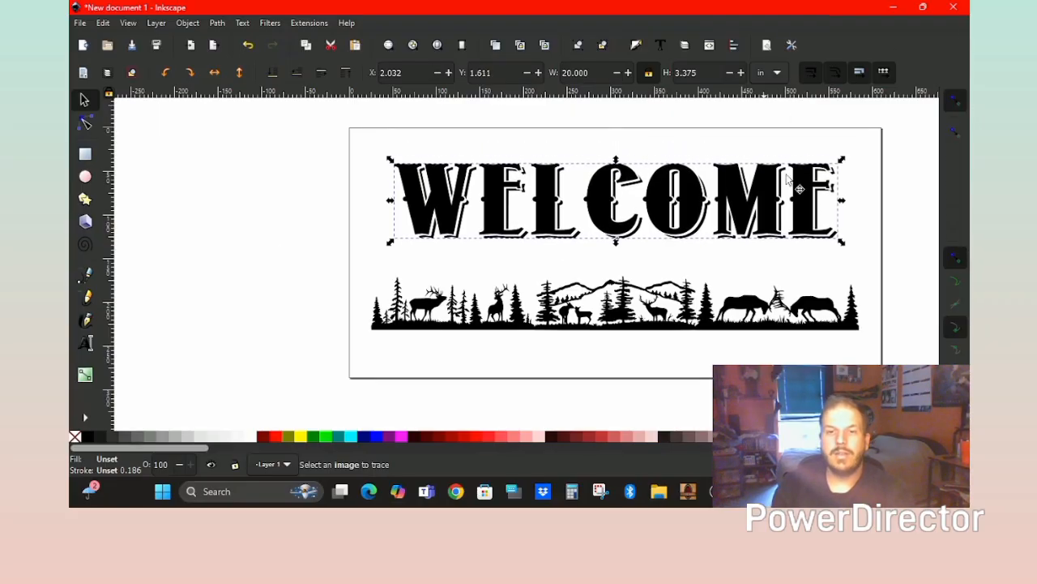
pyautogui.click(734, 46)
pyautogui.click(837, 161)
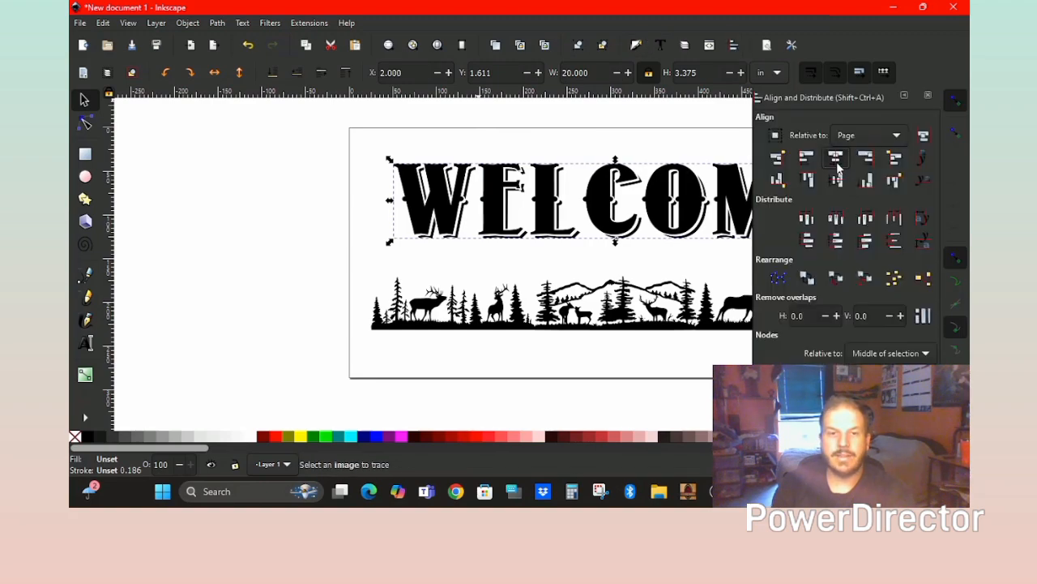
pyautogui.click(251, 203)
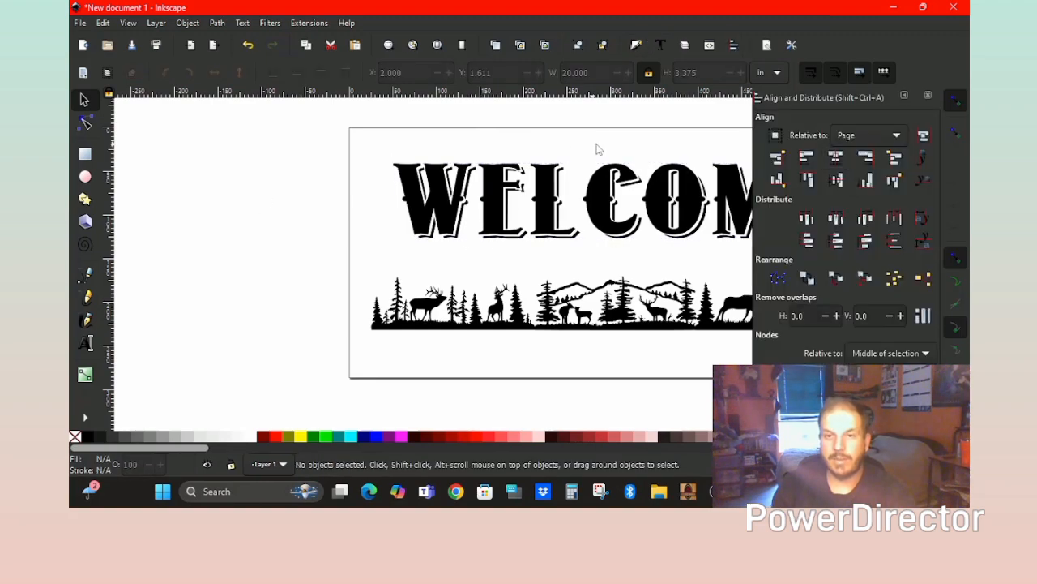
pyautogui.click(928, 95)
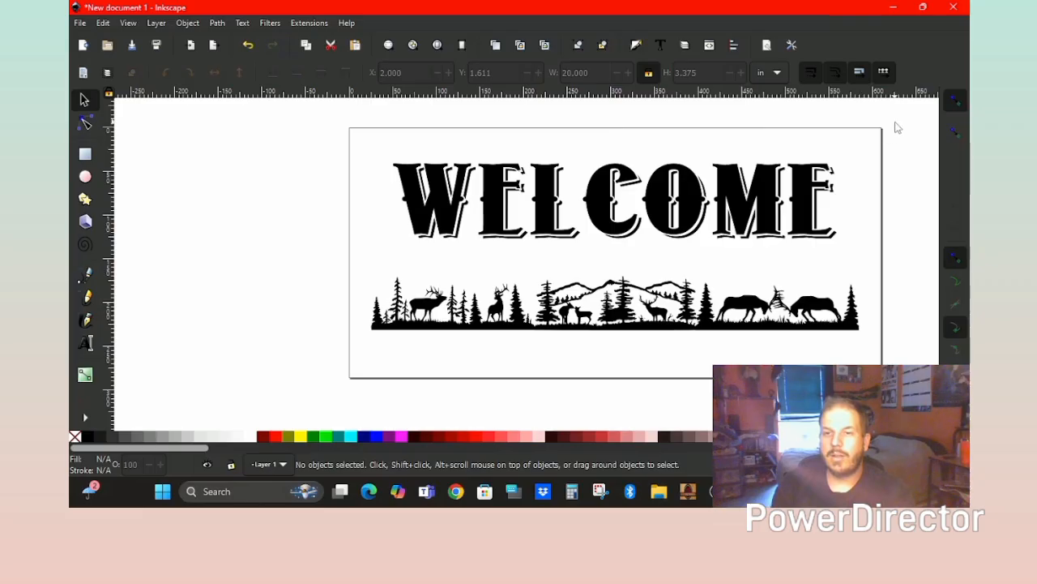
# Combine WELCOME and the wildlife strip into one 22 x 7.514 in path.
pyautogui.moveTo(898, 127); pyautogui.dragTo(341, 370)
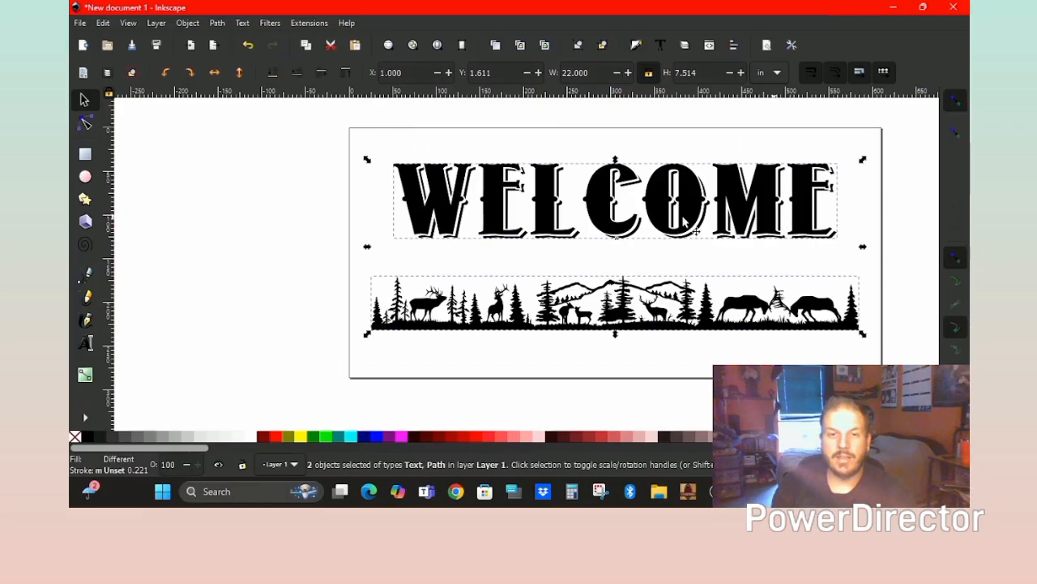
pyautogui.click(217, 23)
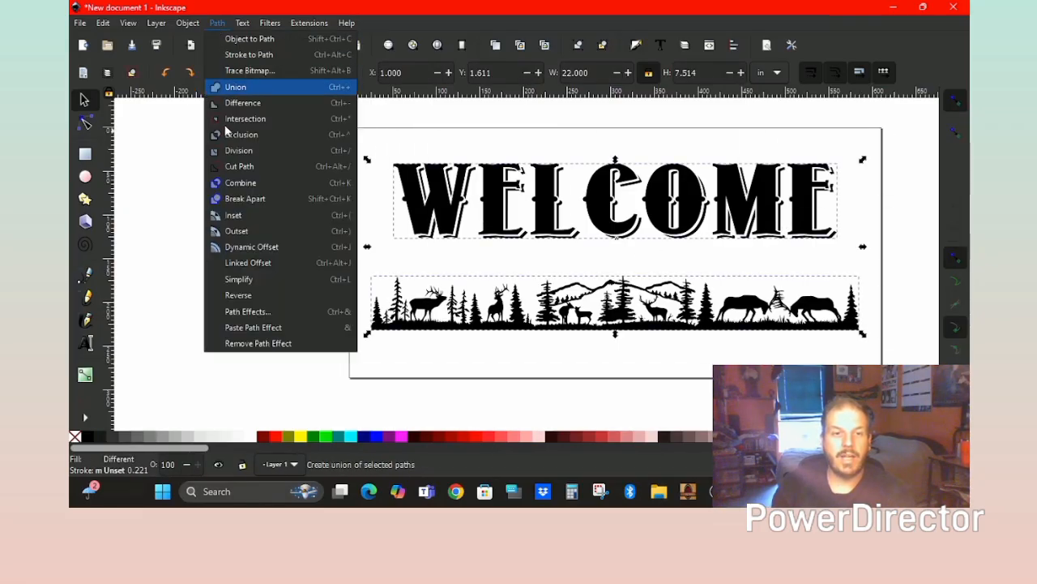
pyautogui.click(239, 184)
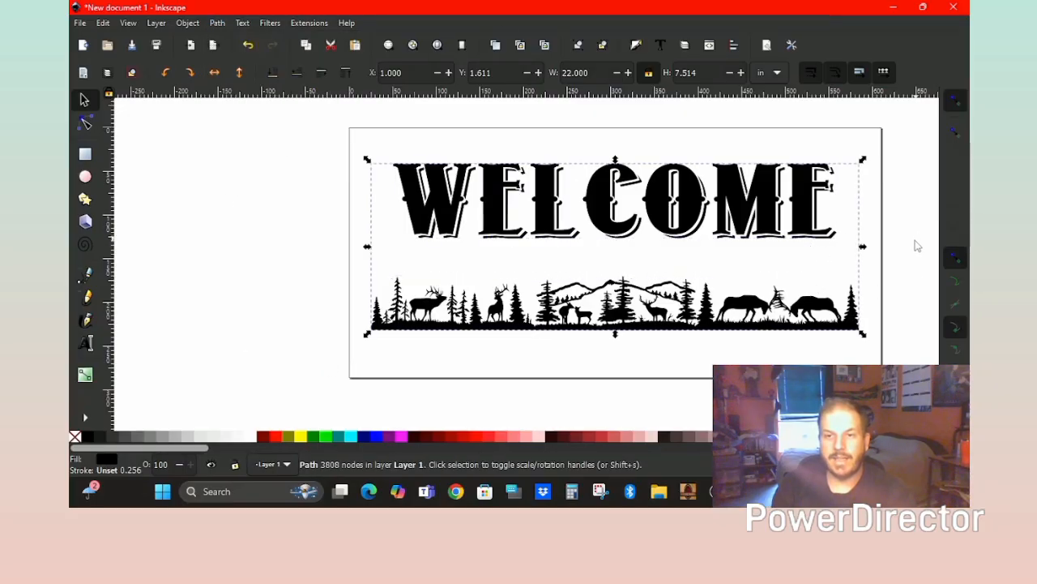
pyautogui.click(896, 261)
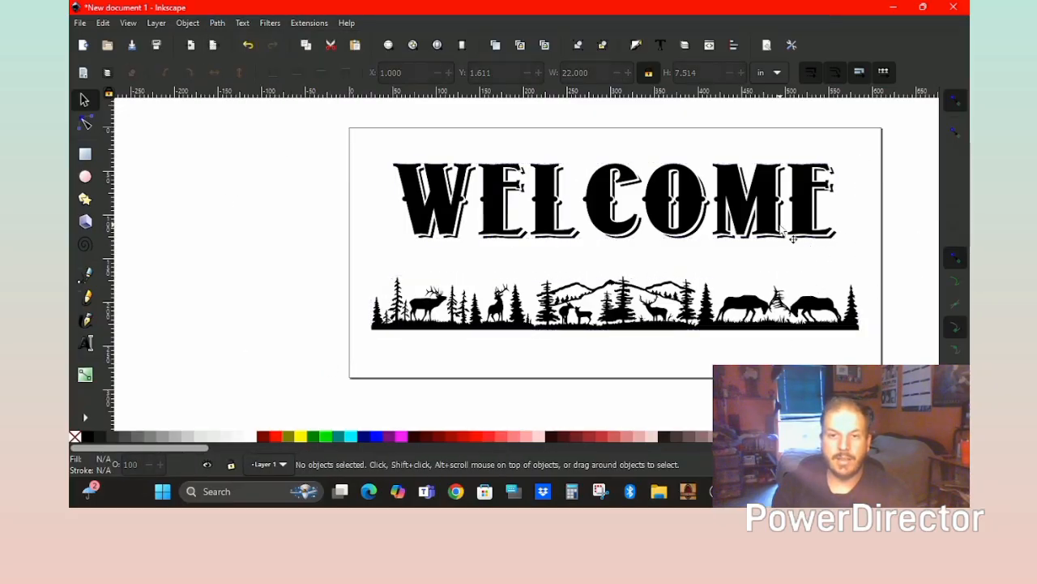
pyautogui.click(408, 208)
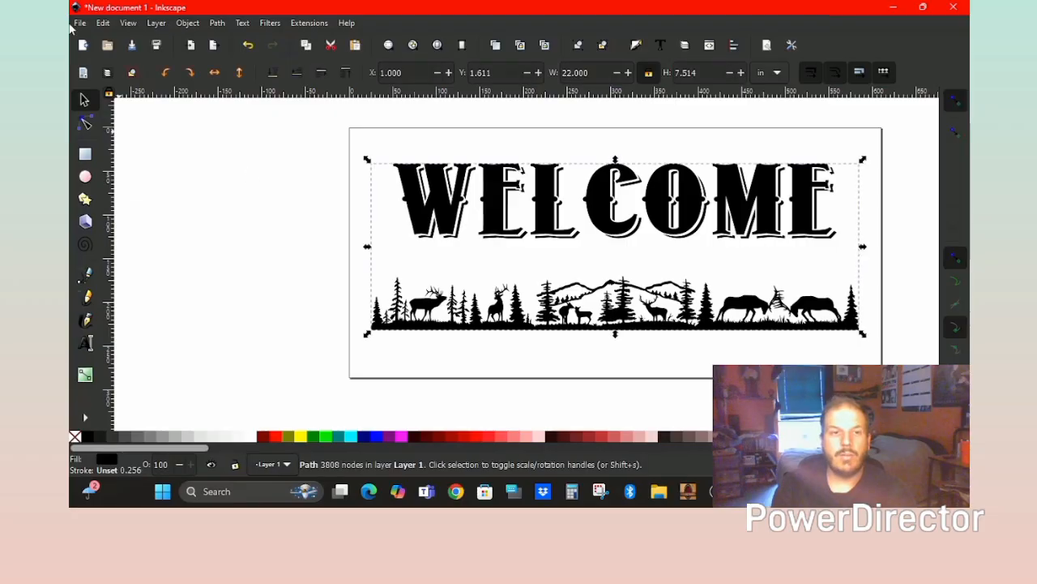
# Save the design as video 1.svg and close Inkscape.
pyautogui.click(80, 24)
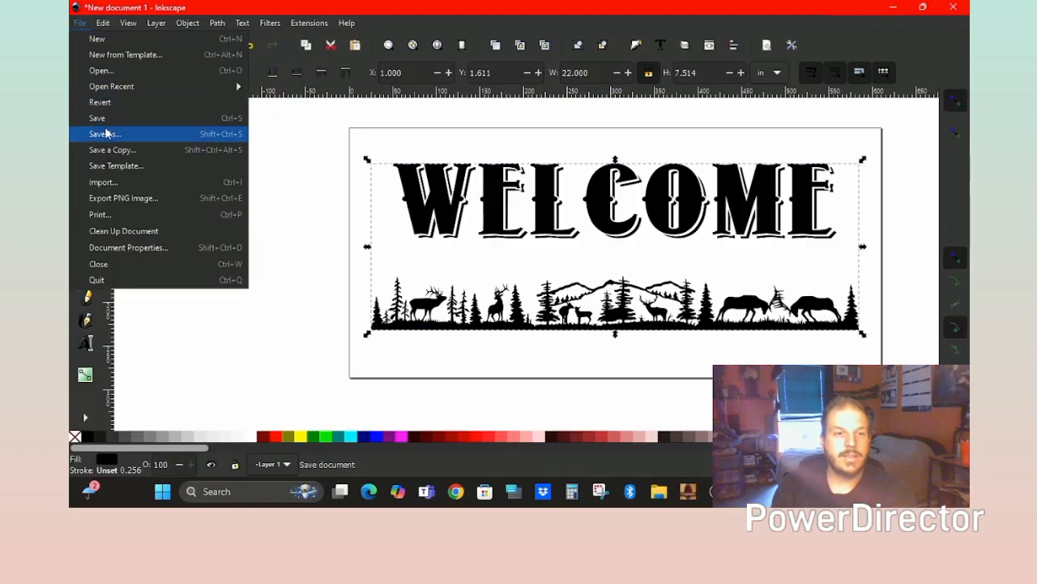
pyautogui.click(130, 135)
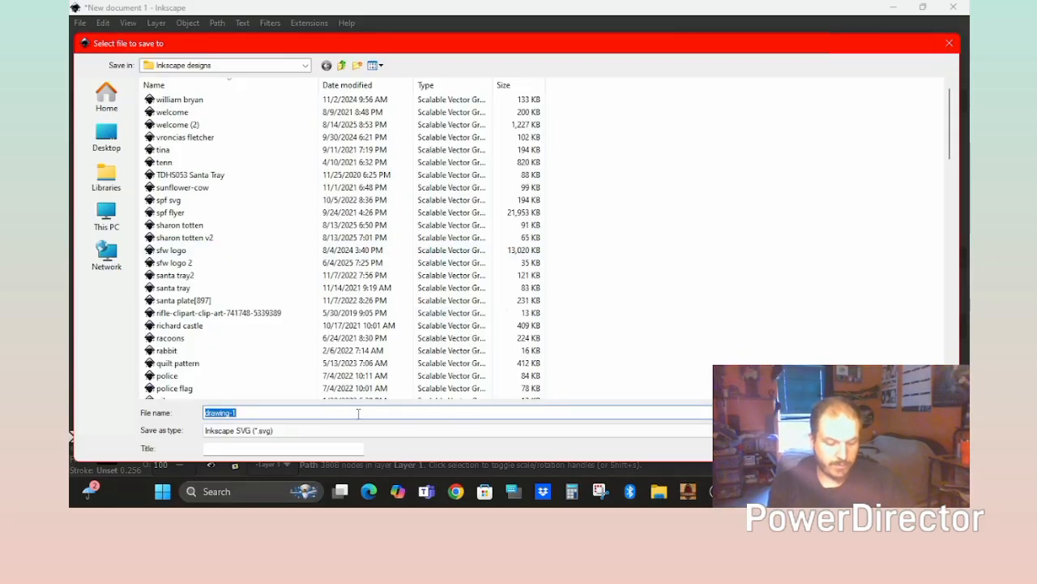
pyautogui.write('vi')
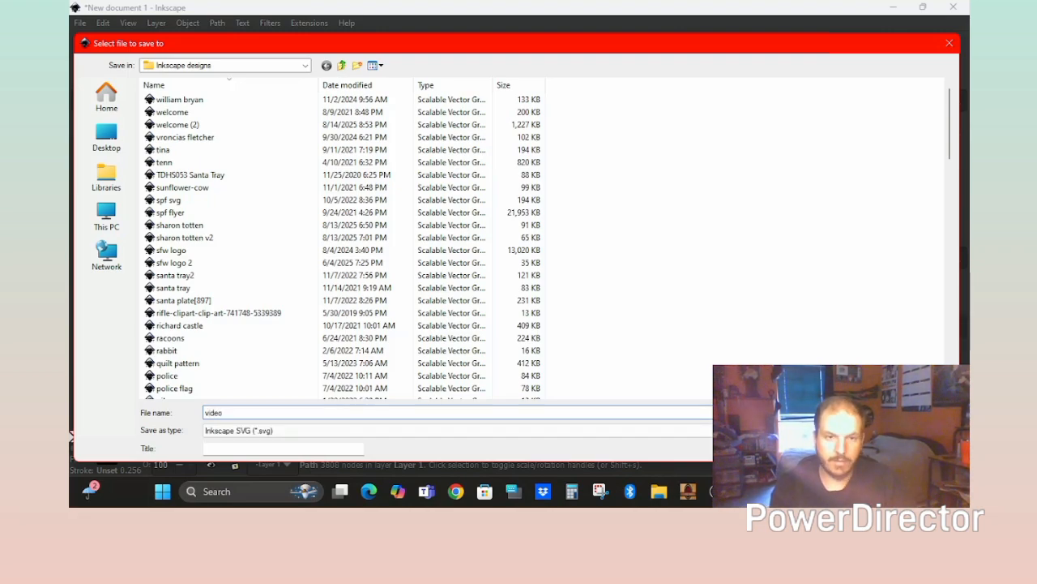
pyautogui.write('deo 1')
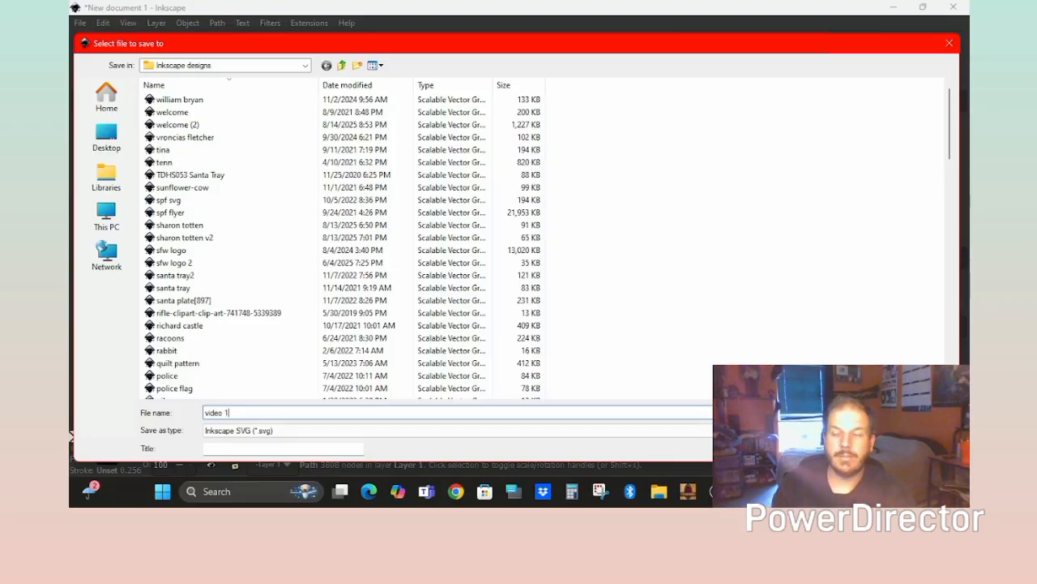
pyautogui.press('Return')
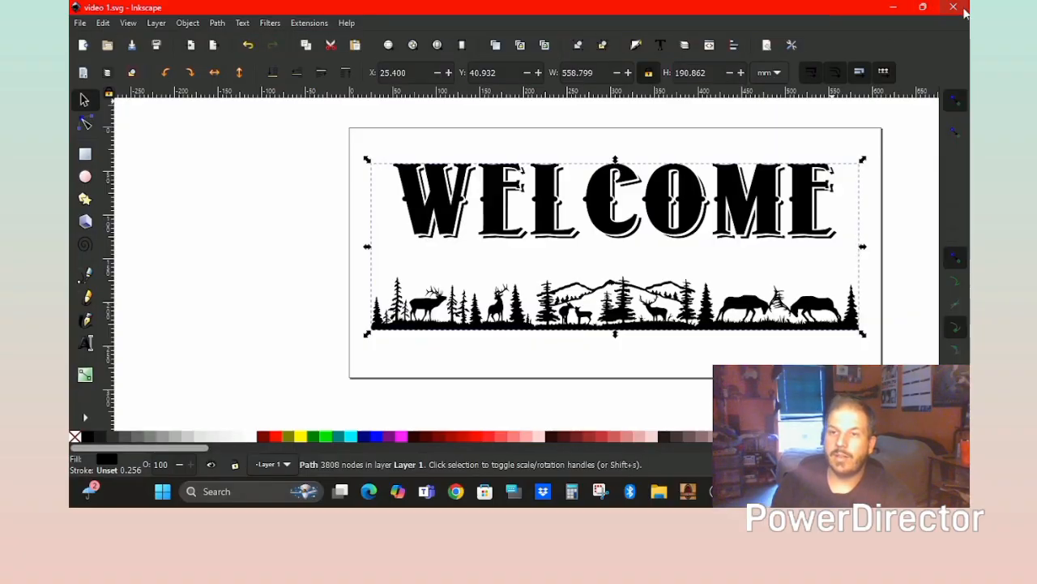
pyautogui.click(963, 10)
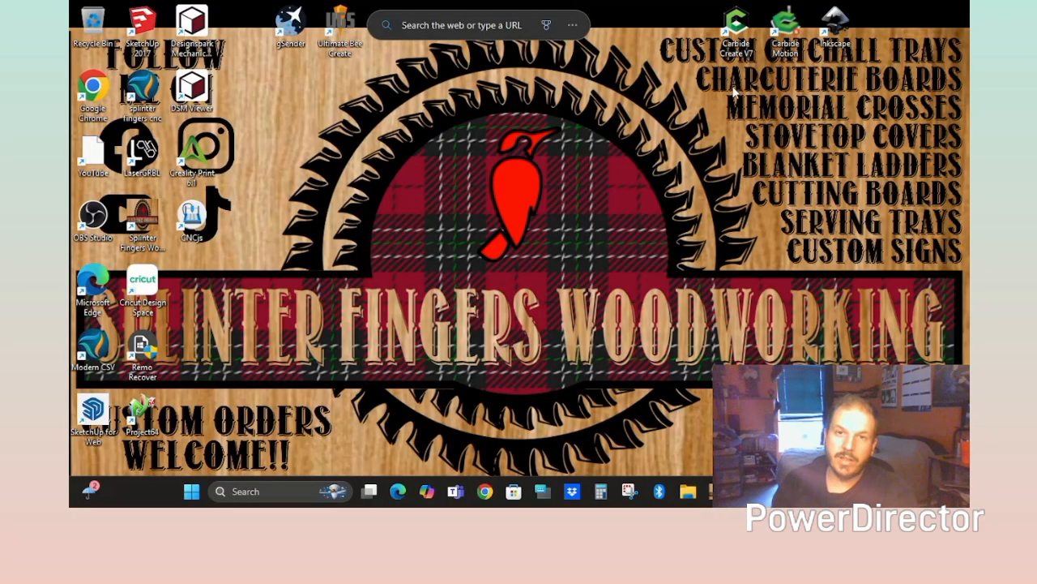
# Launch Carbide Create and import video 1.svg from USB Drive (E:) > Inkscape designs.
pyautogui.doubleClick(737, 33)
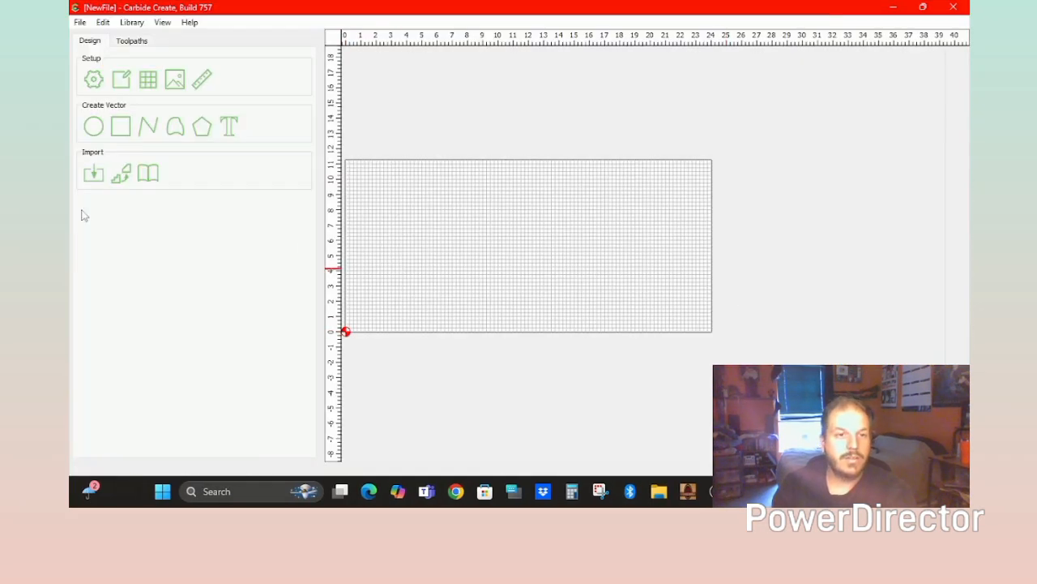
pyautogui.click(93, 176)
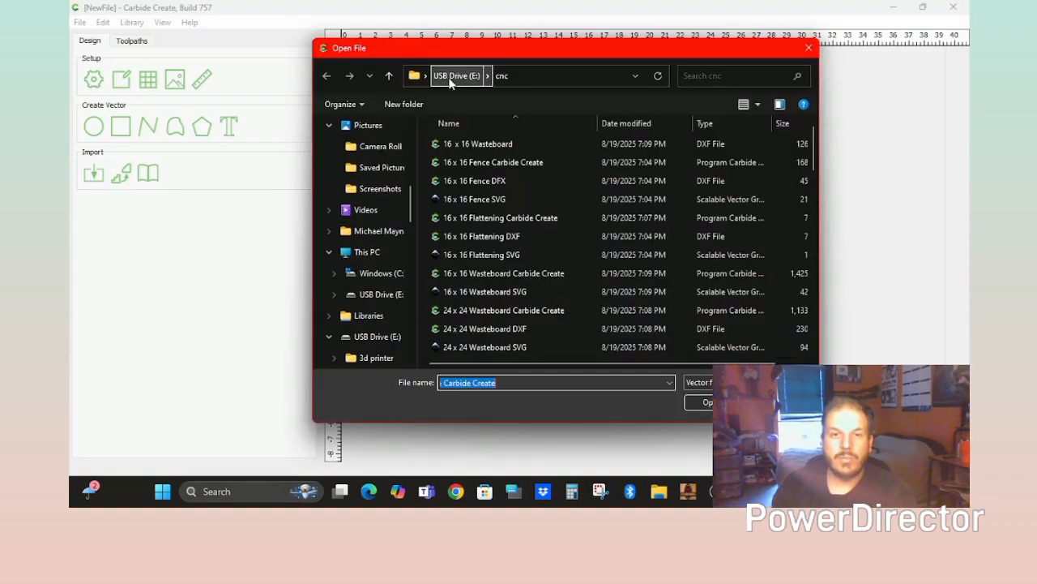
pyautogui.click(458, 75)
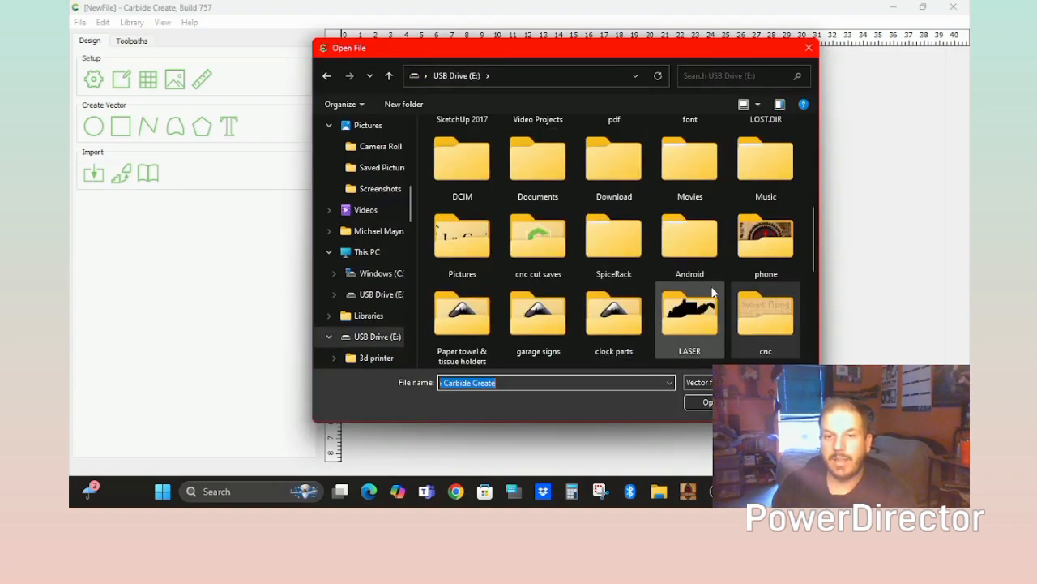
pyautogui.scroll(5, 691, 291)
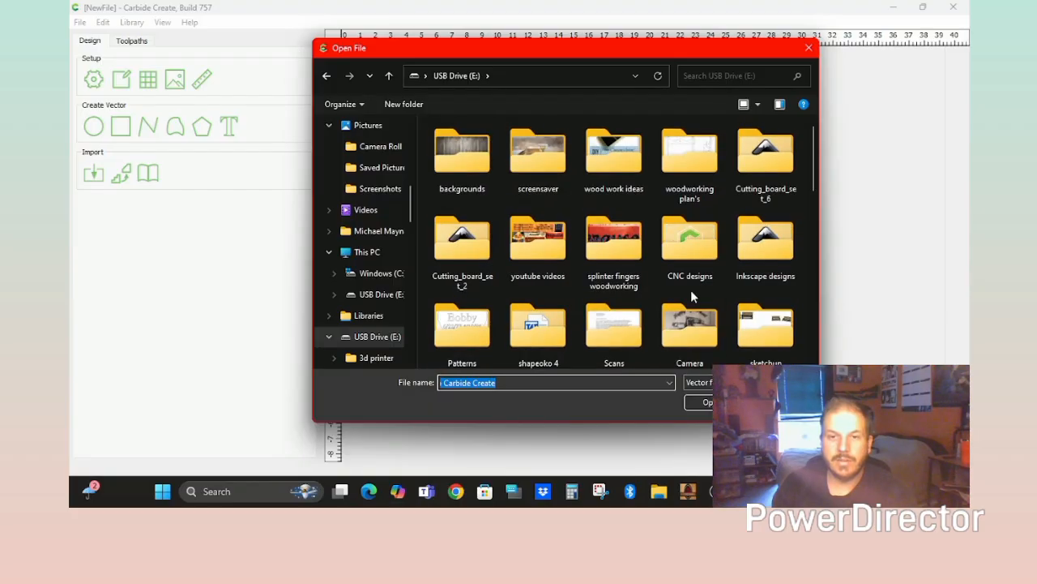
pyautogui.doubleClick(780, 247)
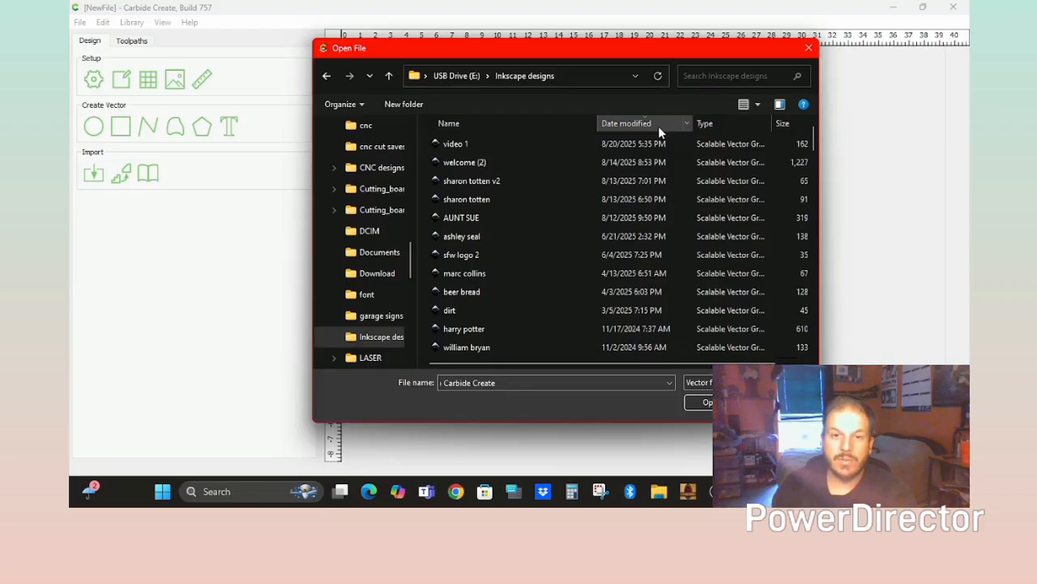
pyautogui.click(456, 145)
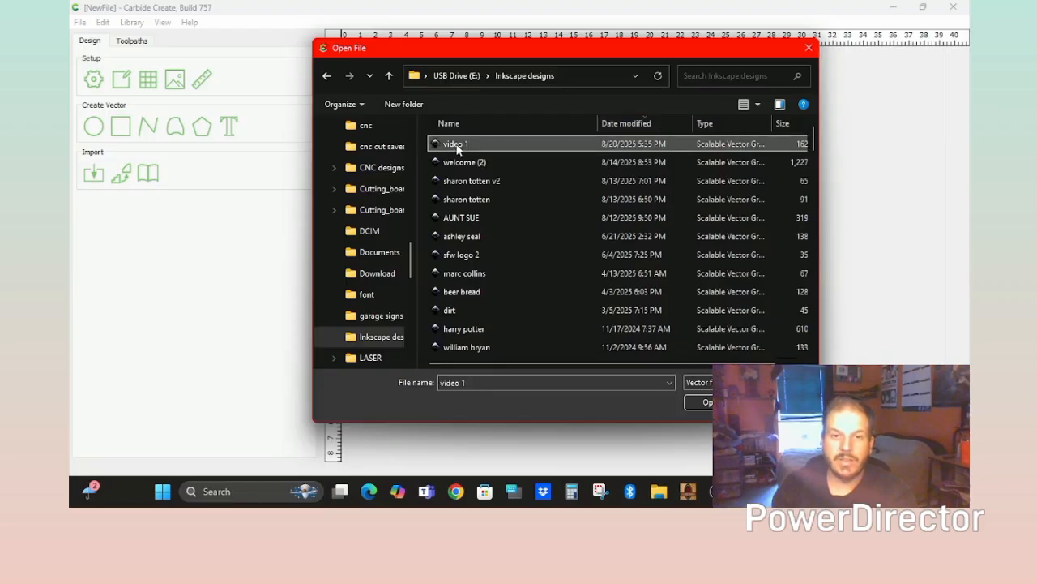
pyautogui.doubleClick(456, 146)
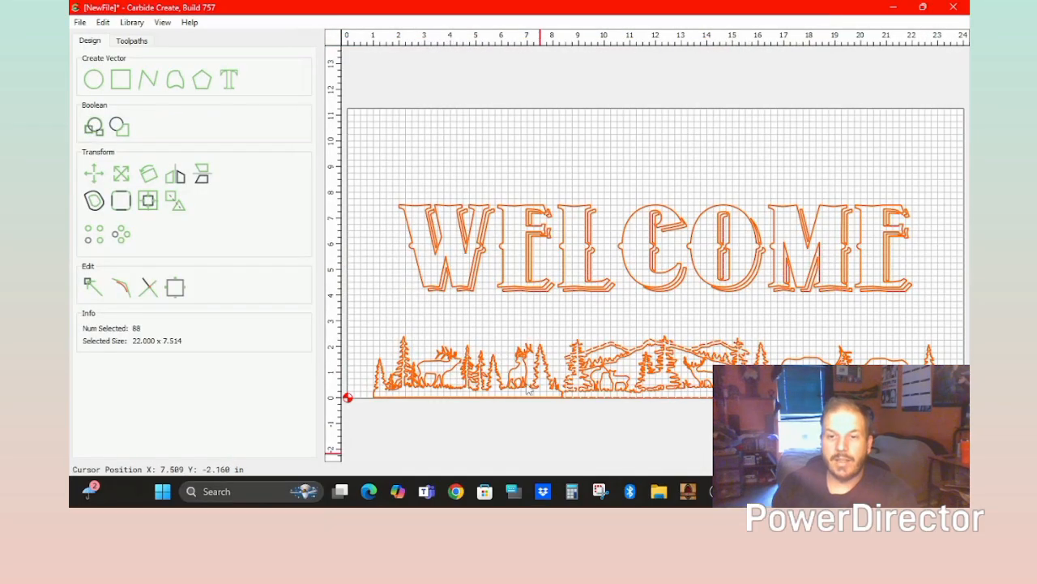
# Select the wildlife strip, zoom in, and trim the first trunk segment touching the baseline.
pyautogui.click(778, 445)
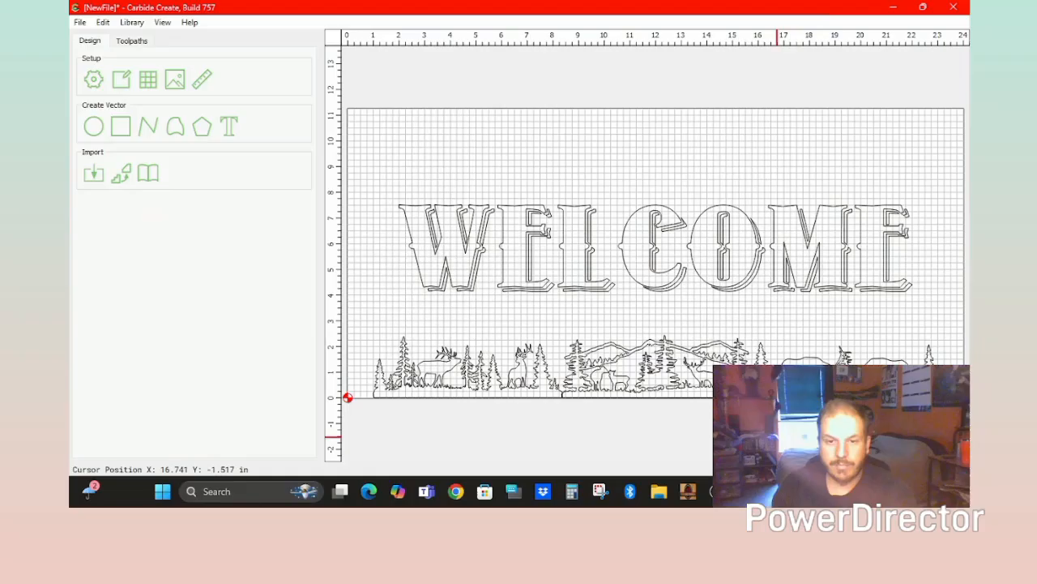
pyautogui.click(667, 398)
pyautogui.moveTo(954, 315); pyautogui.dragTo(348, 405)
pyautogui.scroll(2, 571, 413)
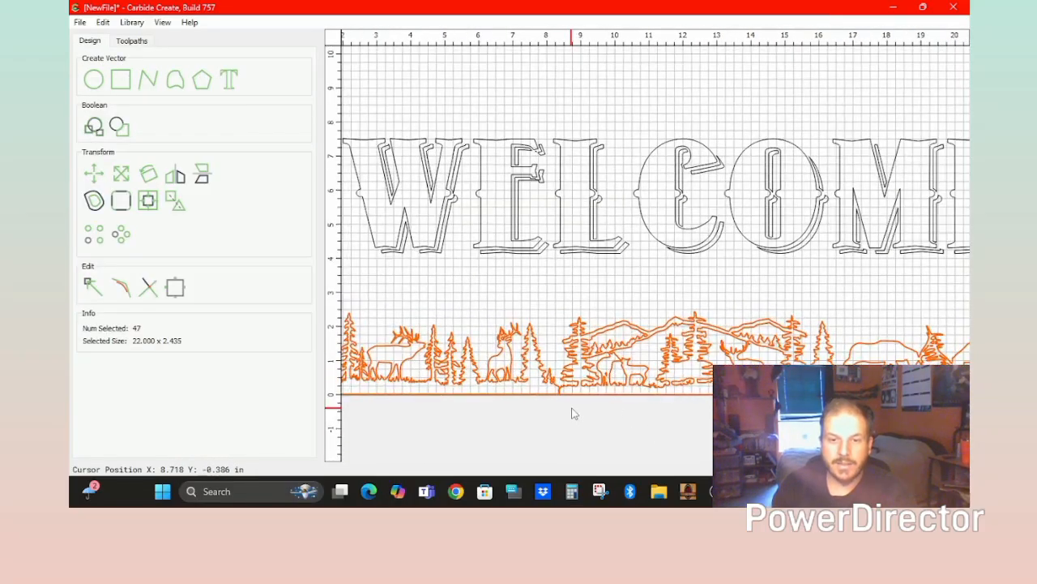
pyautogui.scroll(8, 571, 414)
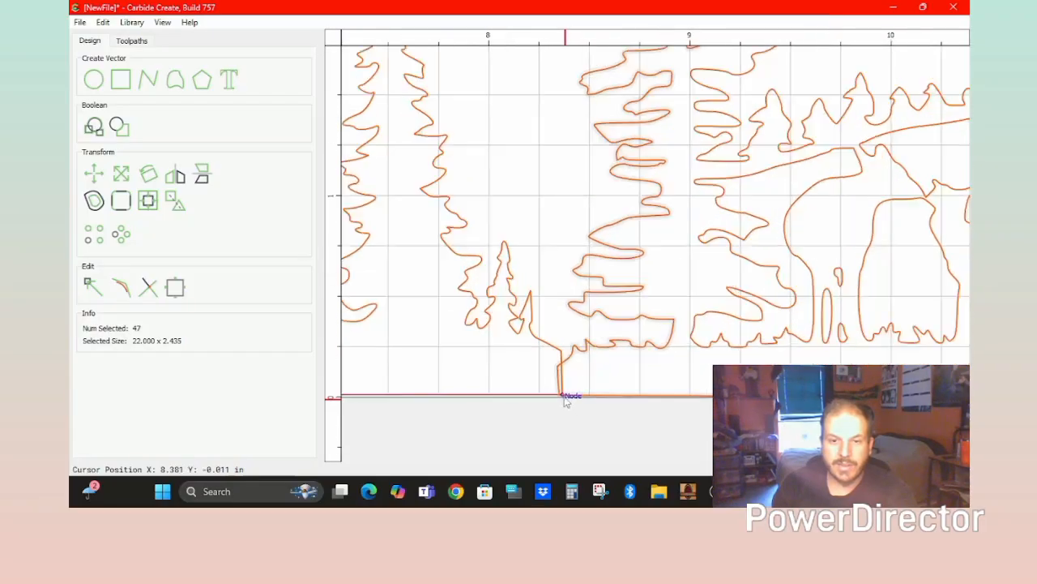
pyautogui.scroll(3, 566, 401)
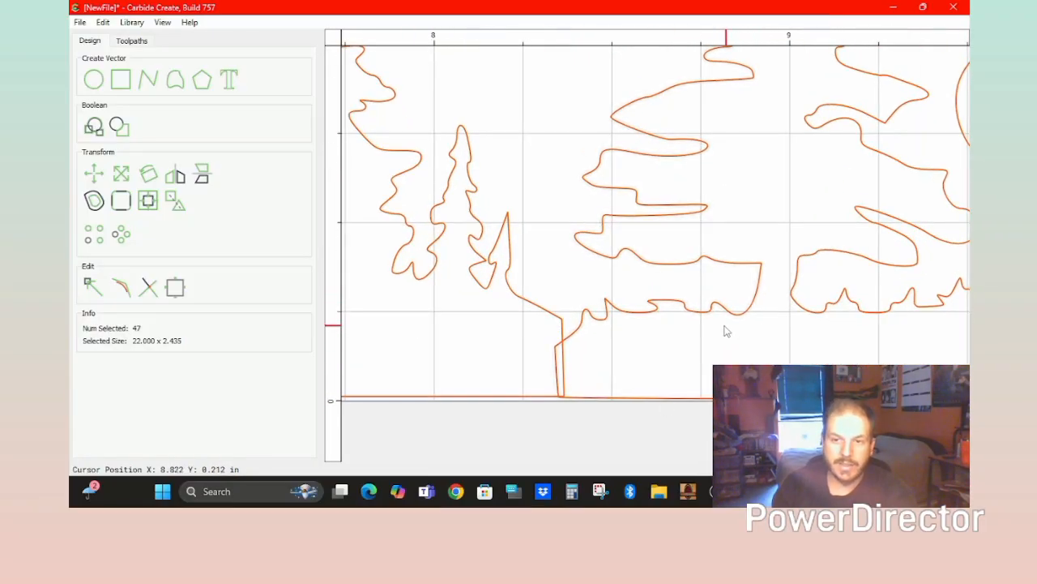
pyautogui.click(148, 287)
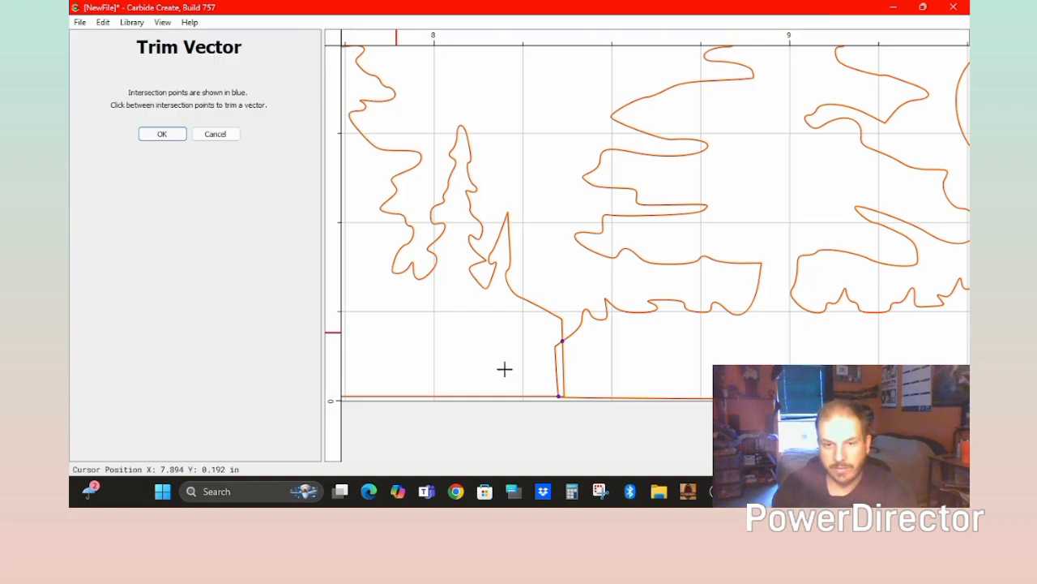
pyautogui.click(565, 372)
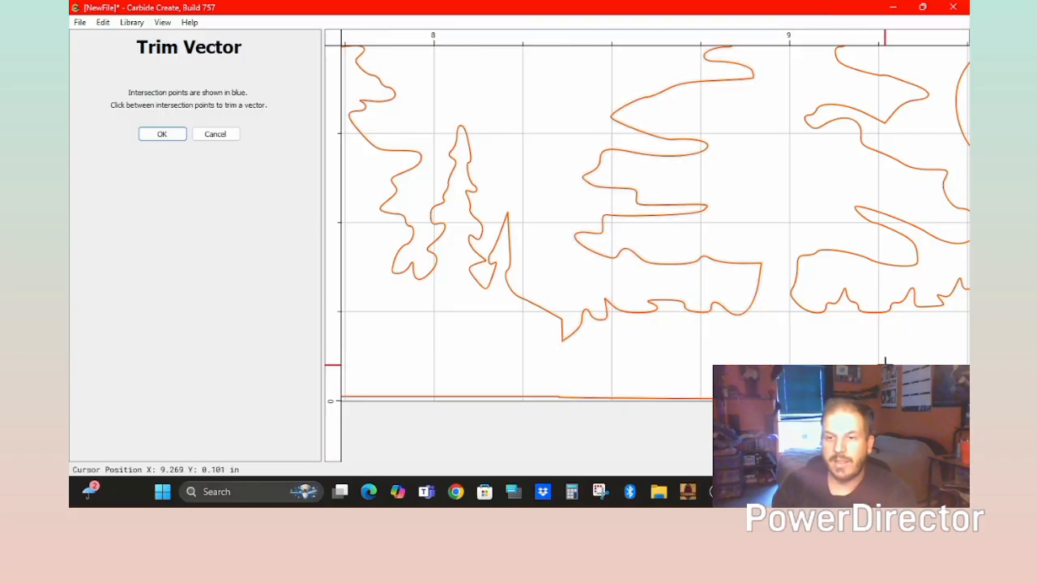
# Trim the remaining trunk segments further along the strip until no intersections remain.
pyautogui.moveTo(885, 365); pyautogui.dragTo(366, 342, button='middle')
pyautogui.moveTo(662, 341); pyautogui.dragTo(451, 341, button='middle')
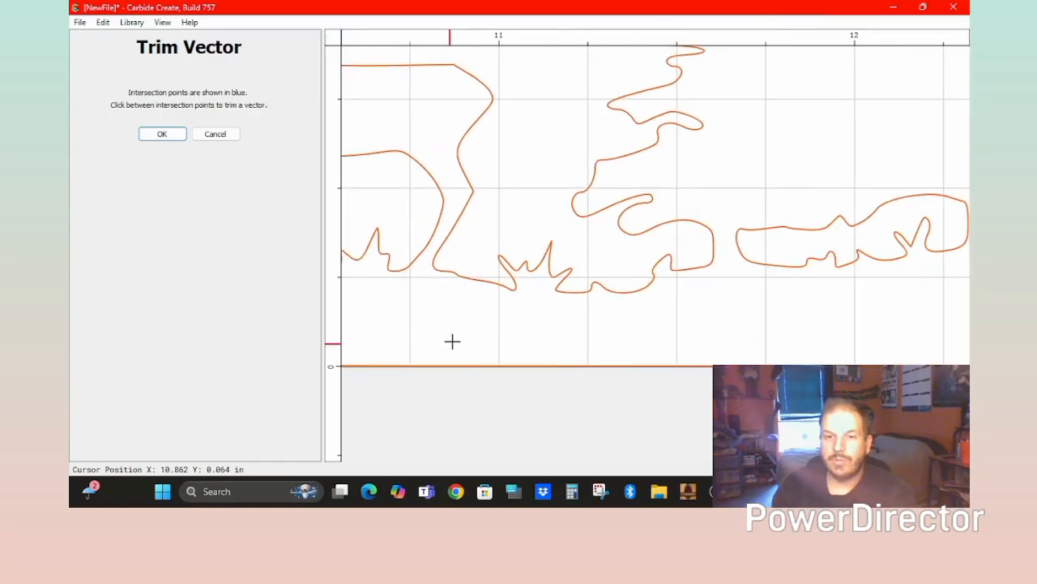
pyautogui.moveTo(923, 338); pyautogui.dragTo(466, 339, button='middle')
pyautogui.moveTo(837, 303); pyautogui.dragTo(585, 309, button='middle')
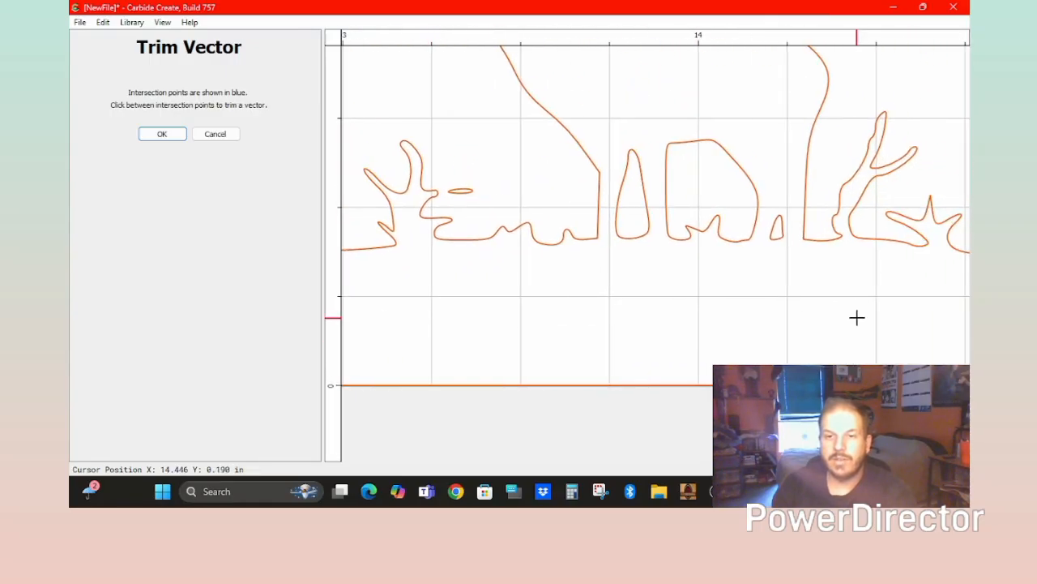
pyautogui.moveTo(856, 317); pyautogui.dragTo(378, 315, button='middle')
pyautogui.moveTo(878, 310); pyautogui.dragTo(803, 323, button='middle')
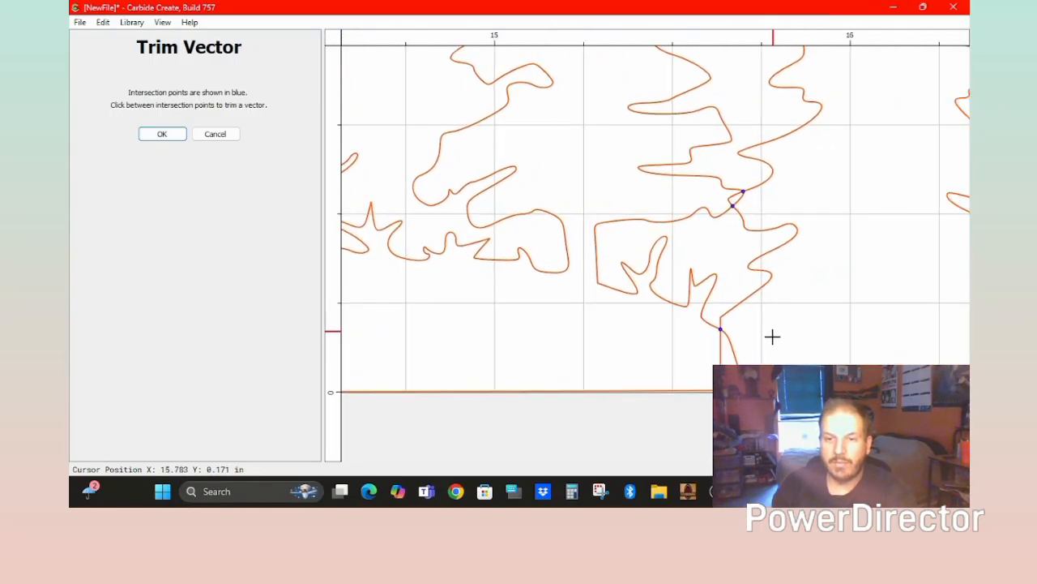
pyautogui.click(732, 363)
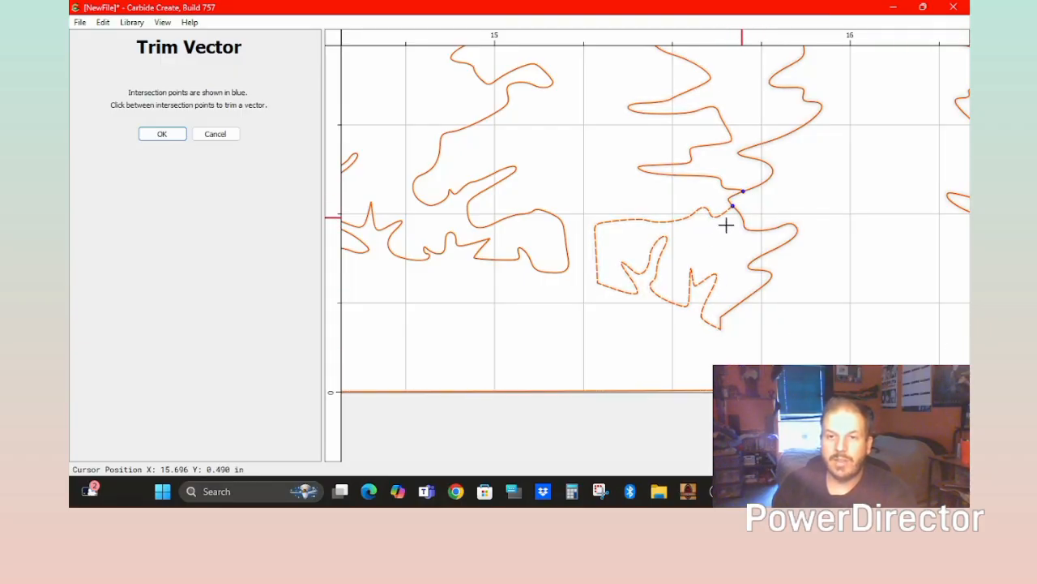
pyautogui.click(740, 199)
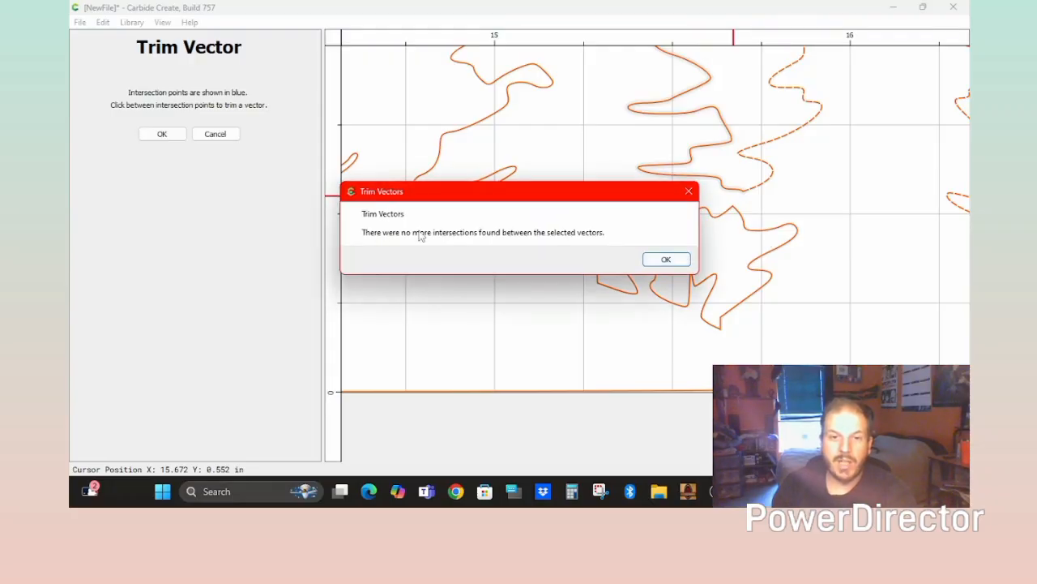
pyautogui.click(661, 258)
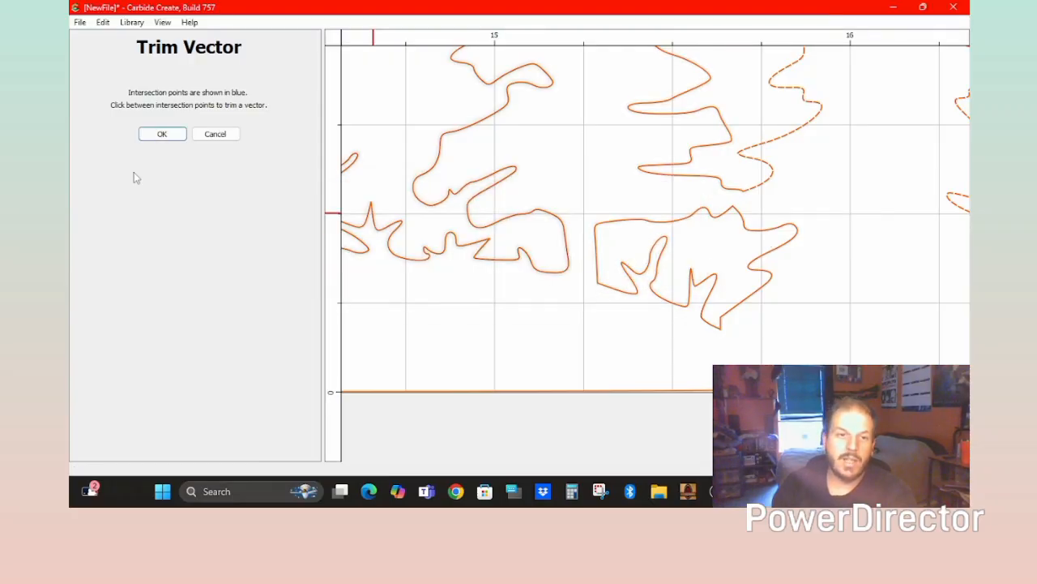
pyautogui.click(158, 133)
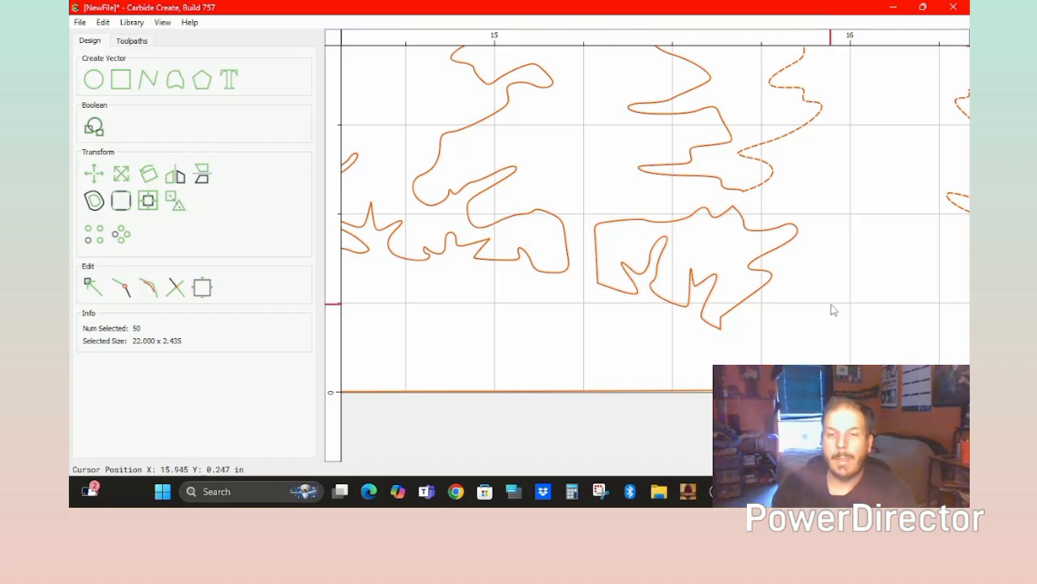
# Box-select only the WELCOME letters, 41 vectors at 20.000 x 3.375, excluding the forest strip.
pyautogui.scroll(-2, 831, 306)
pyautogui.scroll(-5, 828, 301)
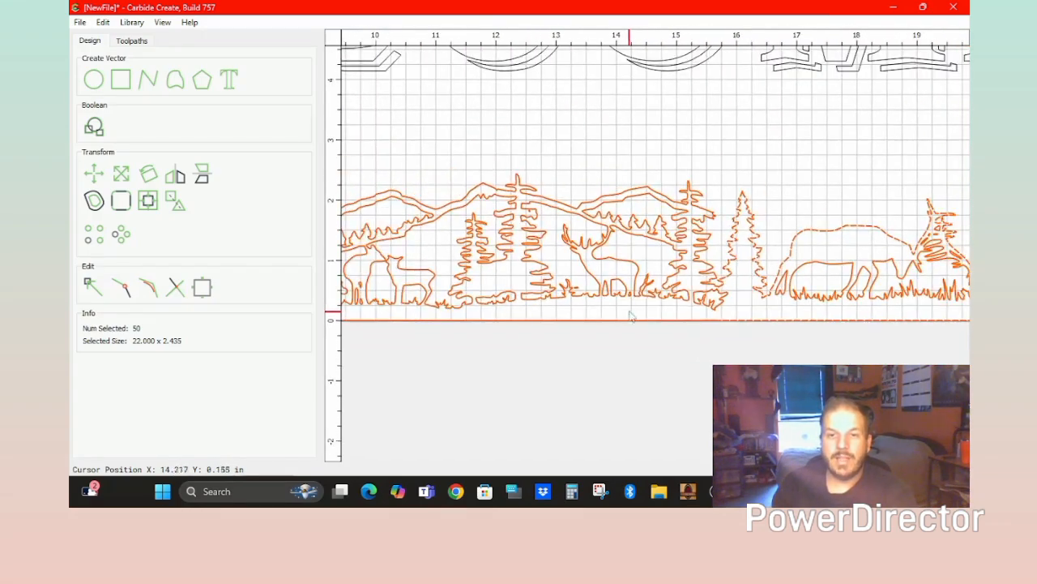
pyautogui.scroll(-3, 868, 312)
pyautogui.scroll(-1, 480, 317)
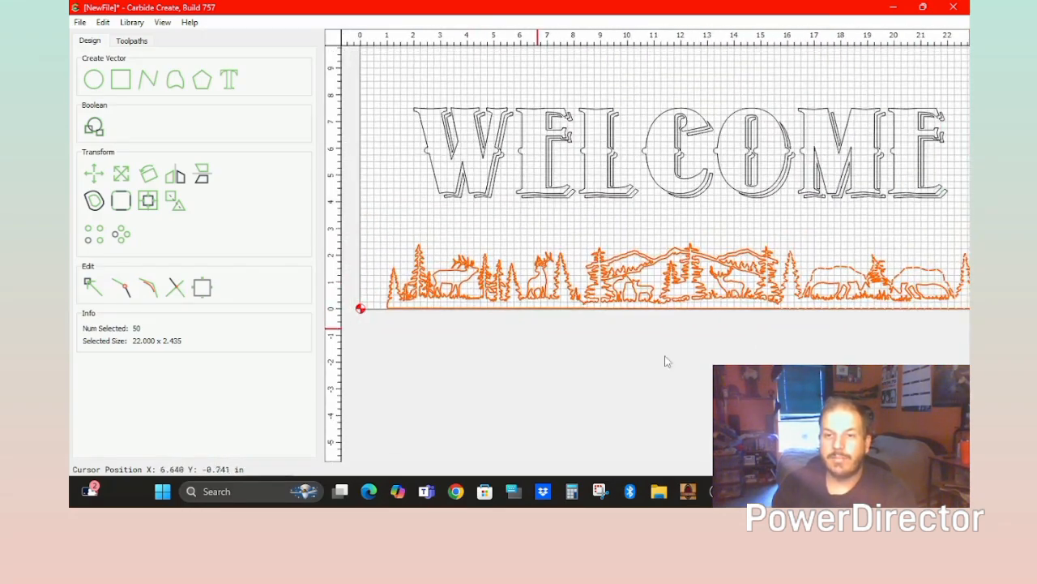
pyautogui.scroll(-1, 439, 356)
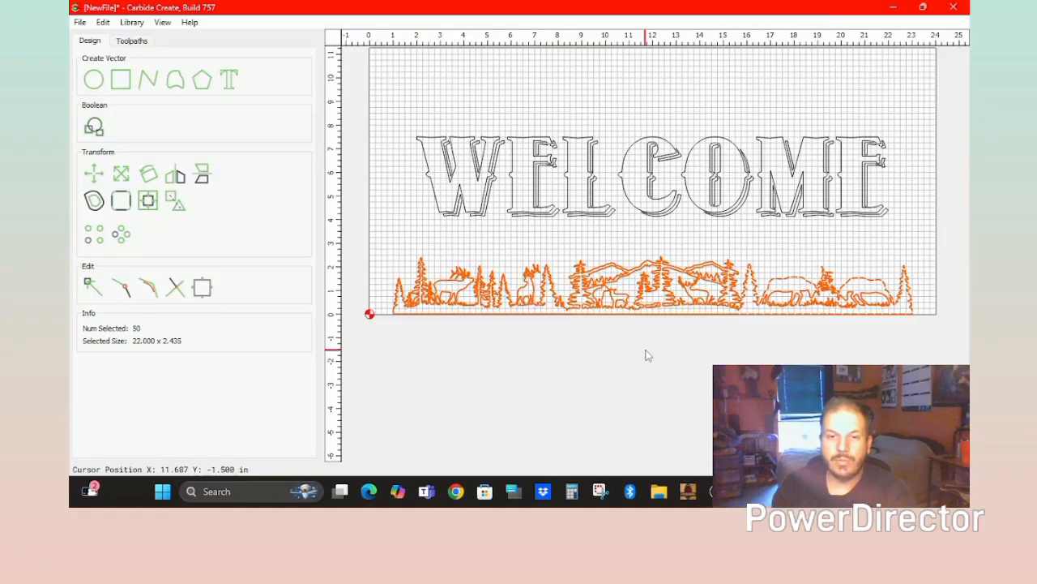
pyautogui.click(646, 355)
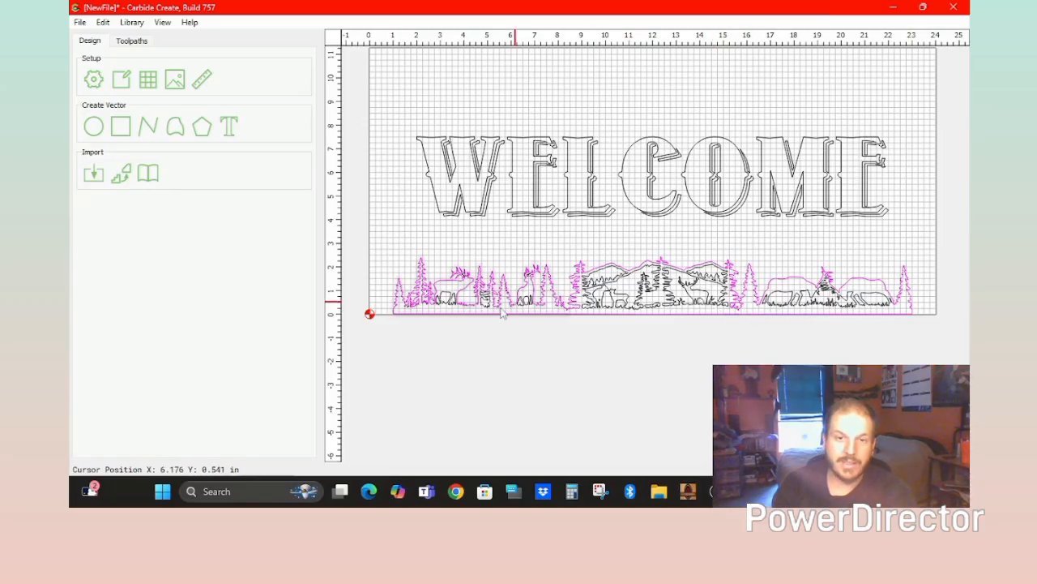
pyautogui.moveTo(894, 260); pyautogui.dragTo(359, 398)
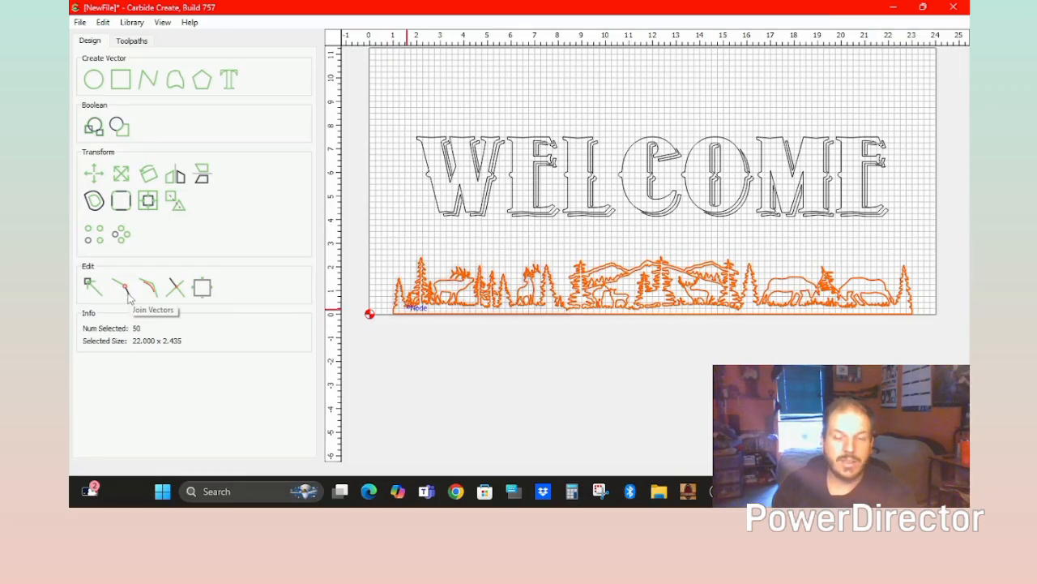
pyautogui.click(643, 409)
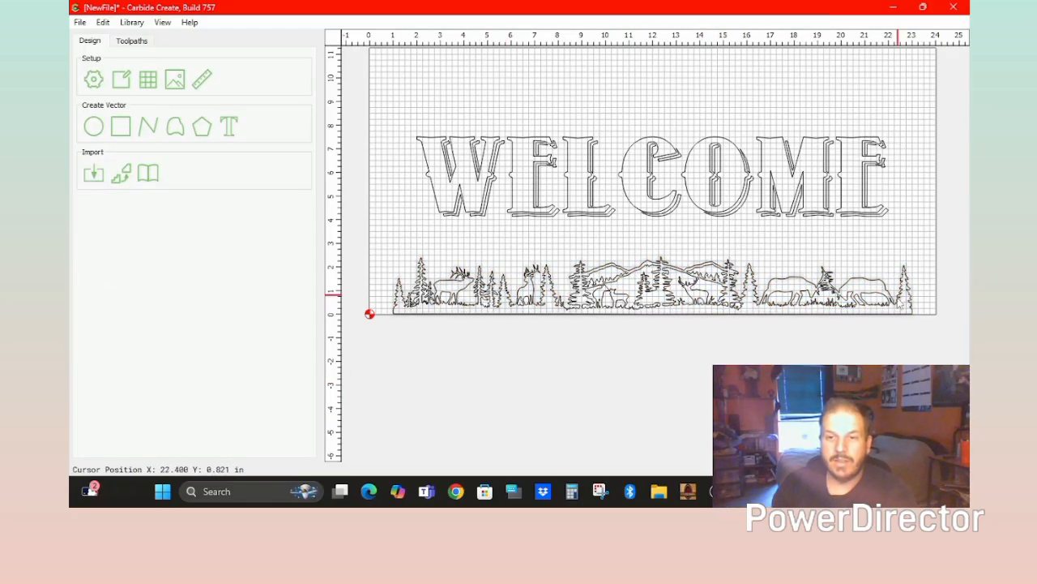
pyautogui.moveTo(958, 100); pyautogui.dragTo(348, 392)
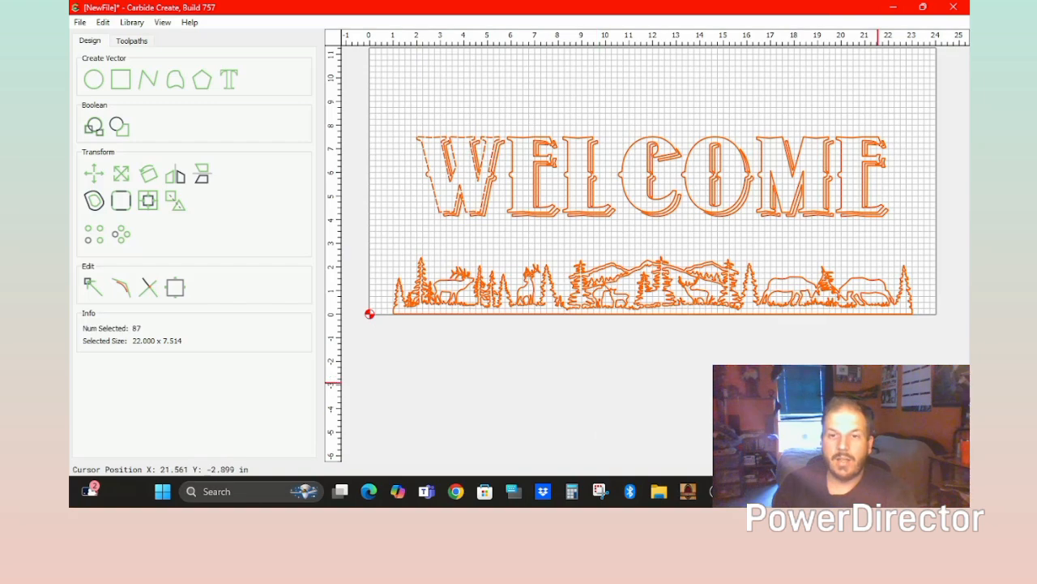
pyautogui.click(877, 383)
pyautogui.moveTo(932, 101); pyautogui.dragTo(388, 243)
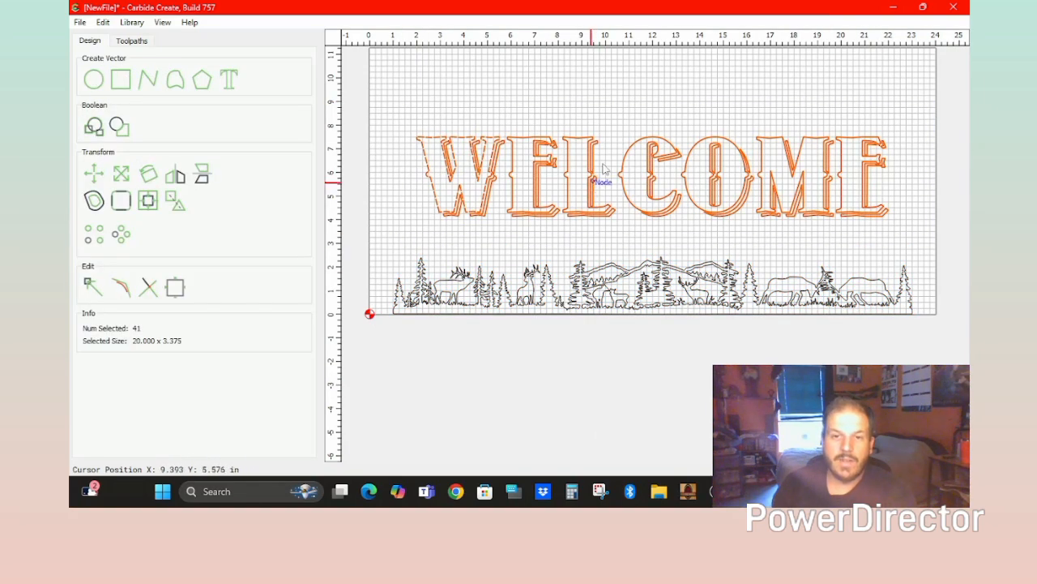
# Group the WELCOME letters, then group the 46 forest strip vectors separately.
pyautogui.click(175, 201)
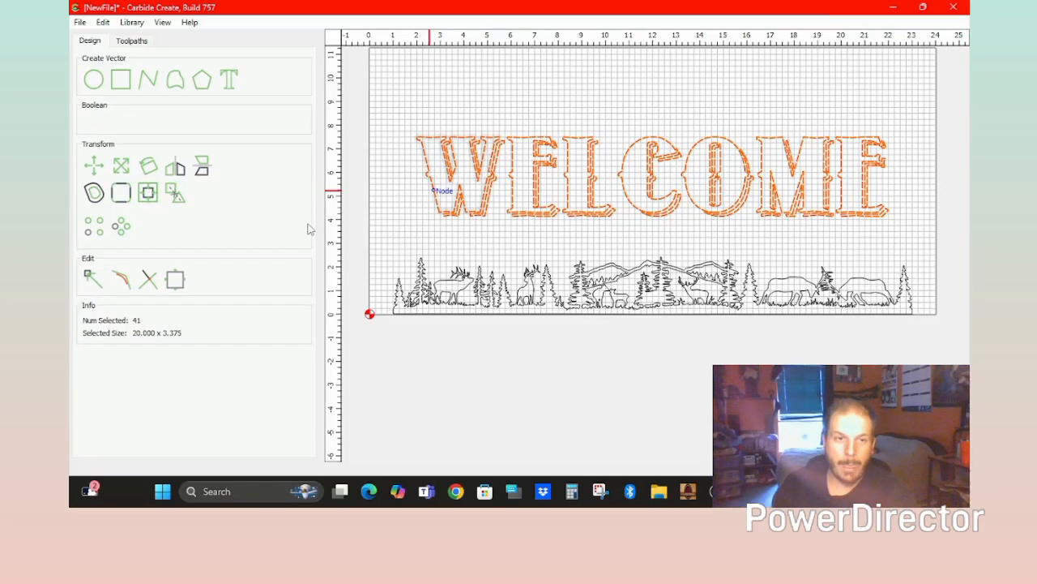
pyautogui.click(874, 293)
pyautogui.click(950, 245)
pyautogui.moveTo(950, 245); pyautogui.dragTo(361, 389)
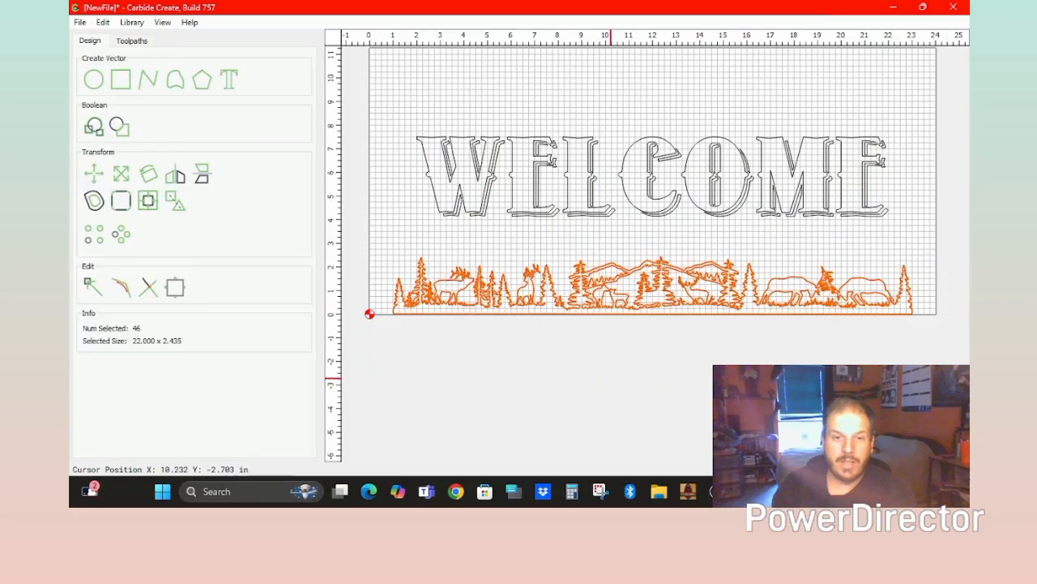
pyautogui.click(177, 206)
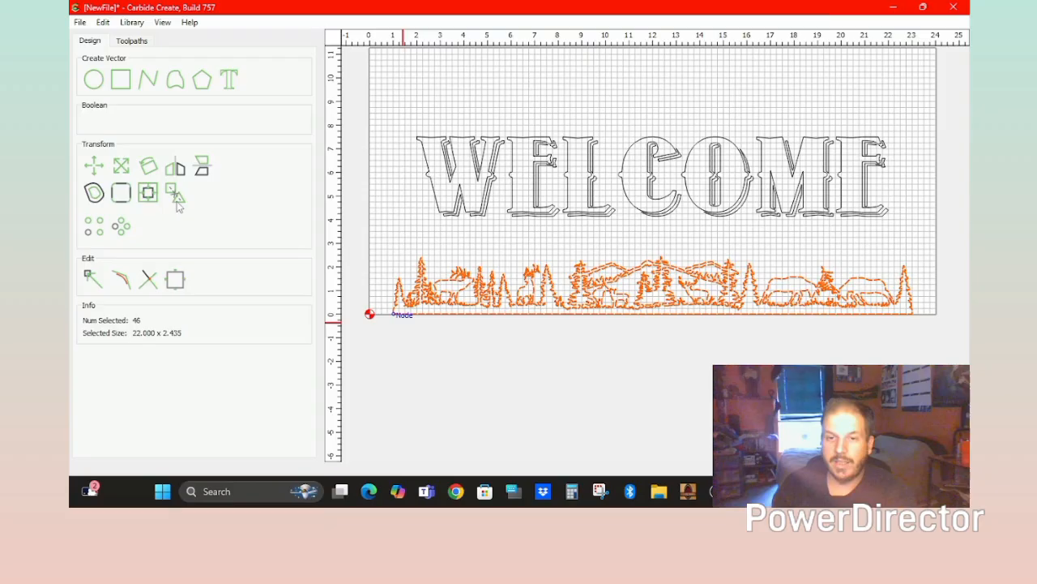
pyautogui.click(616, 353)
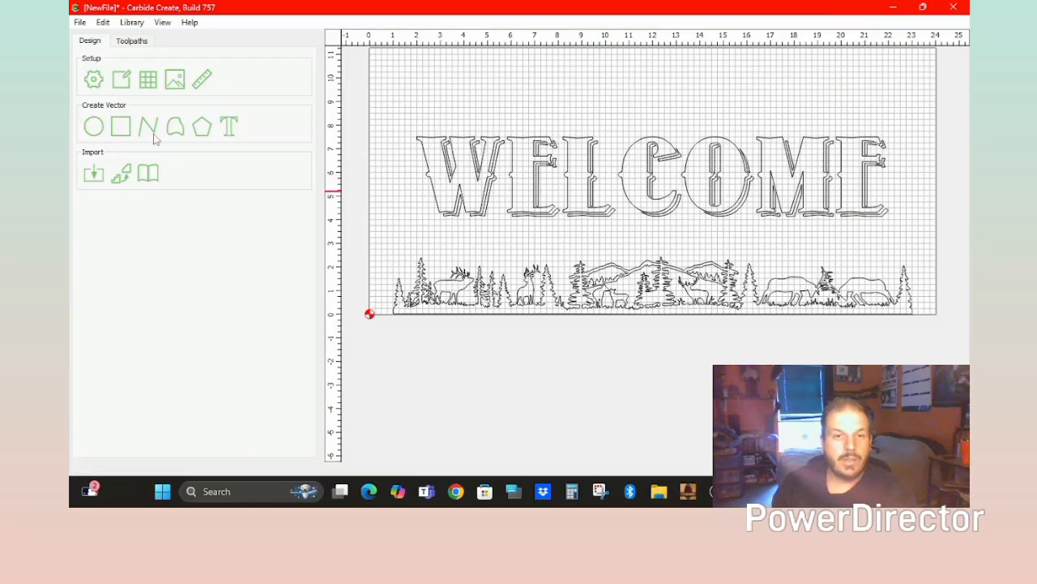
# Group the letters and forest strip together into one 87-vector group.
pyautogui.moveTo(941, 98); pyautogui.dragTo(357, 316)
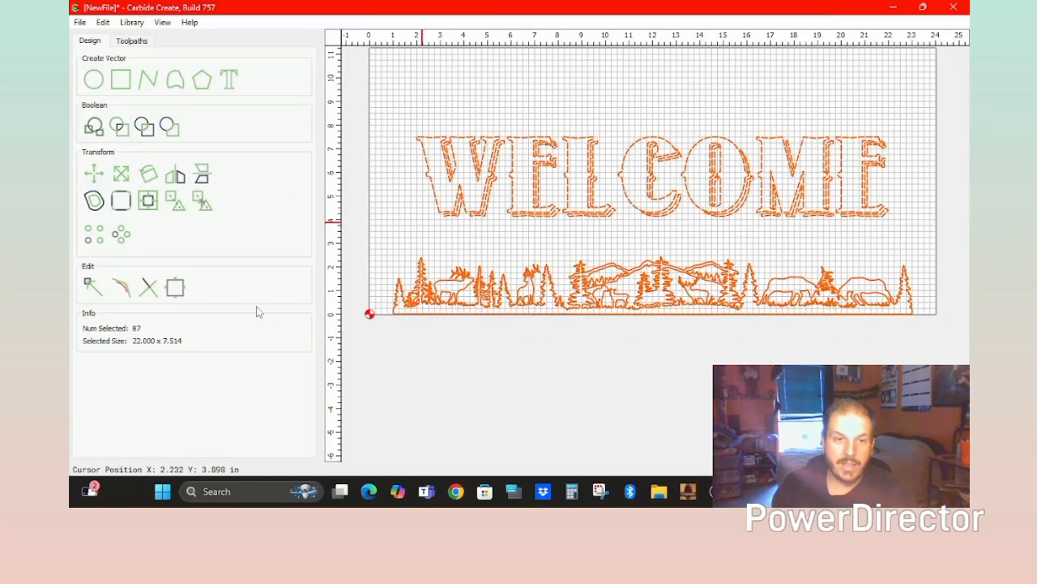
pyautogui.click(178, 202)
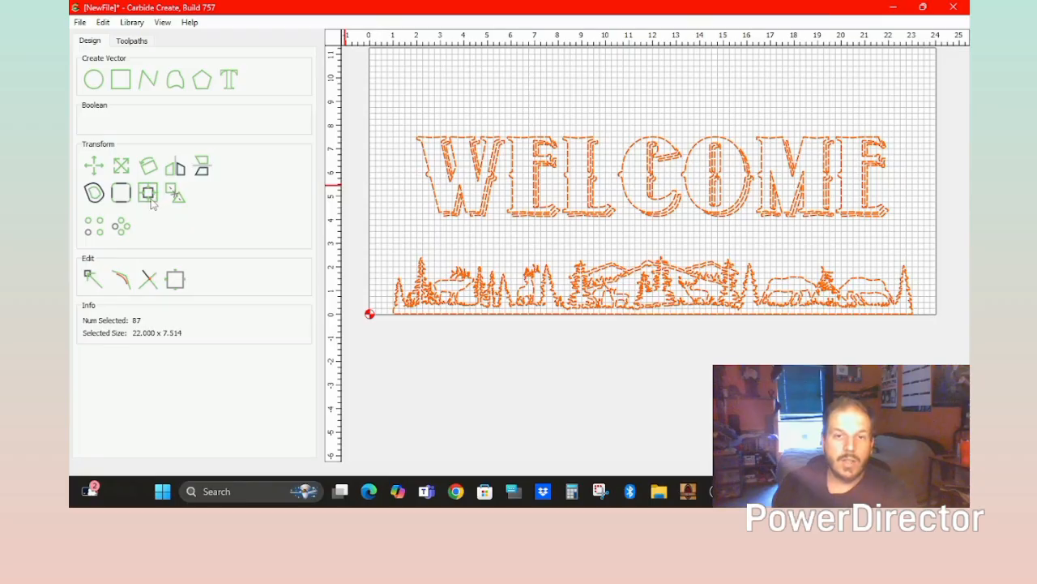
pyautogui.click(419, 93)
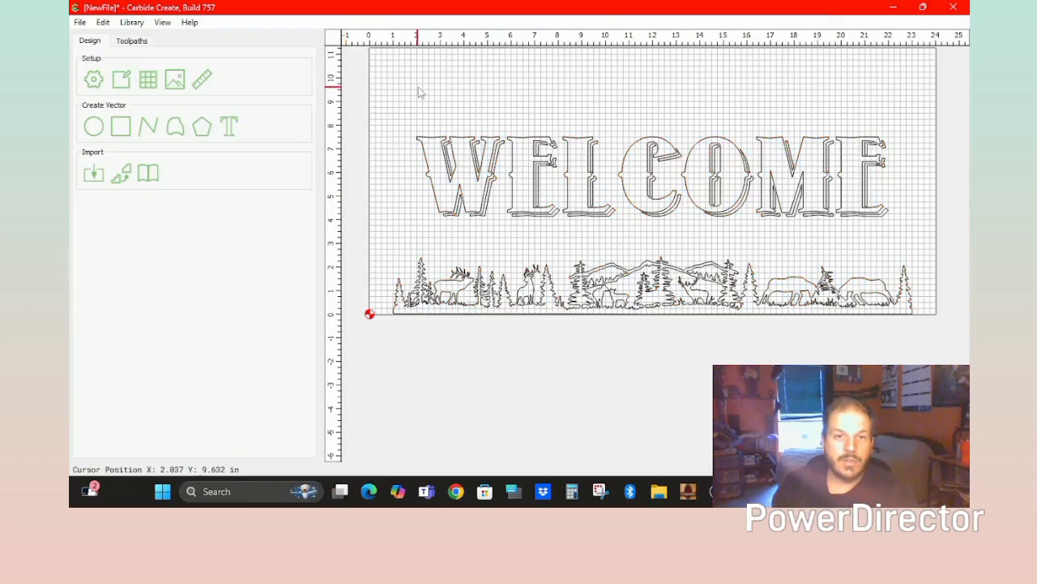
# Set the stock to 24 x 11.25 x 0.76 in softwood for a Shapeoko 4, in inches.
pyautogui.click(93, 80)
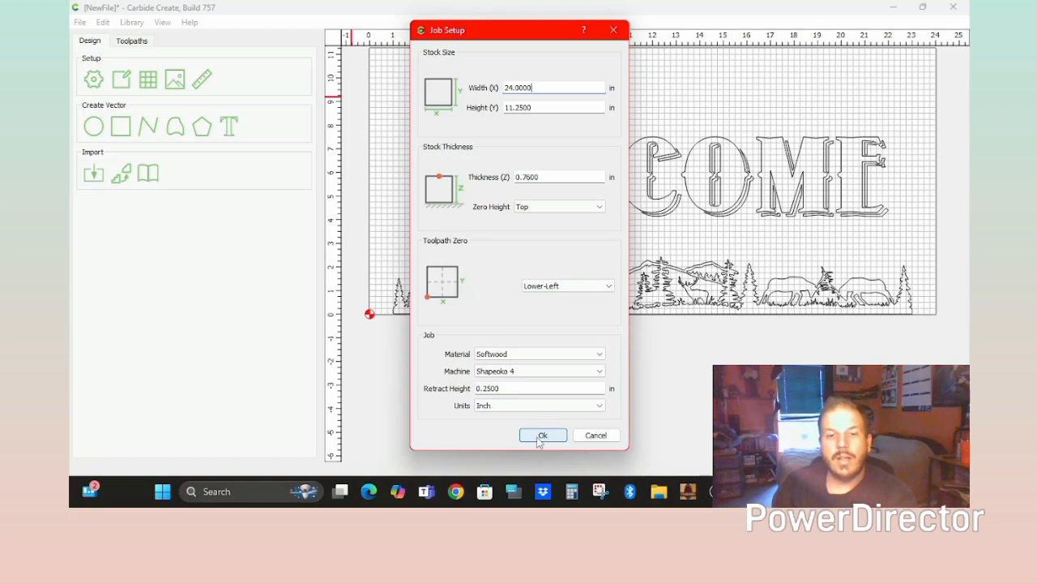
pyautogui.click(509, 406)
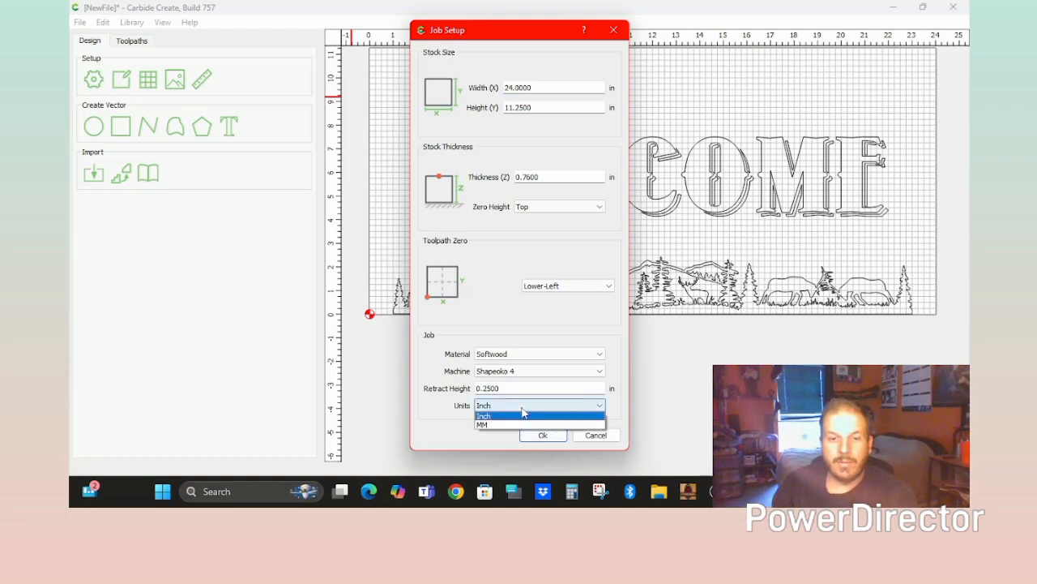
pyautogui.click(516, 415)
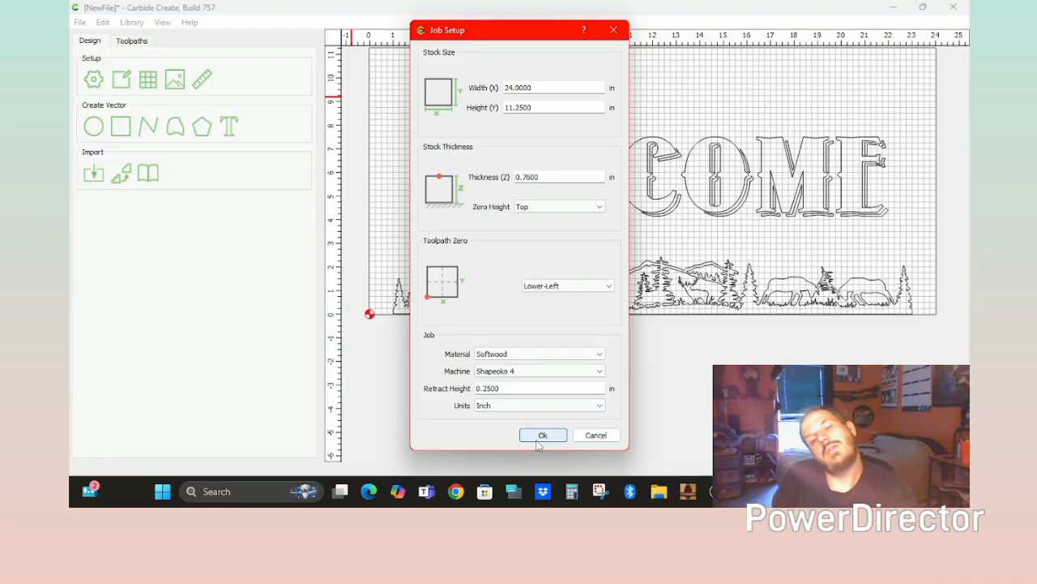
pyautogui.click(542, 438)
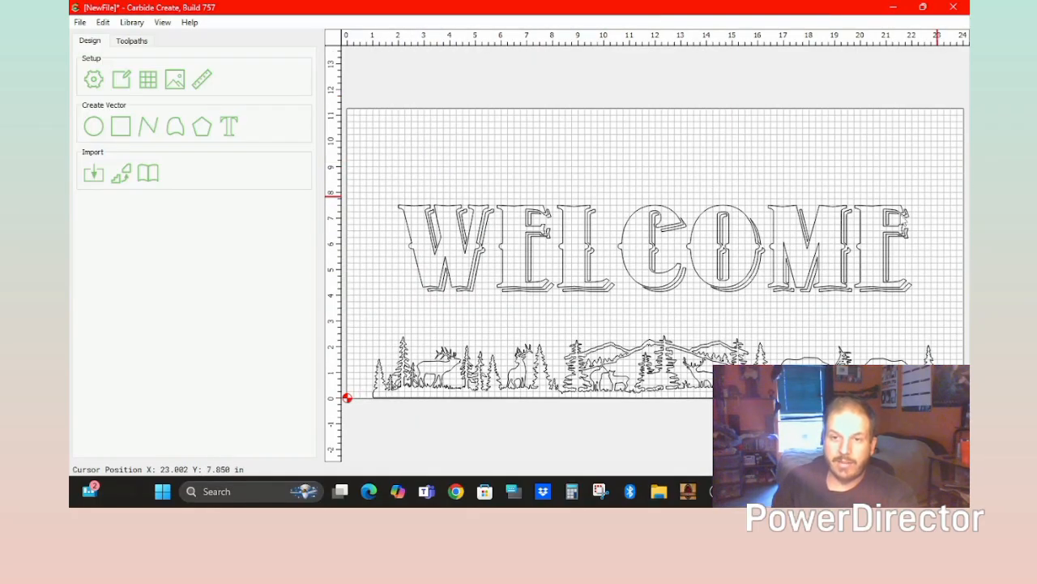
# Select all vectors, centre the design on the stock, and ungroup it.
pyautogui.hotkey('ctrl', 'a')
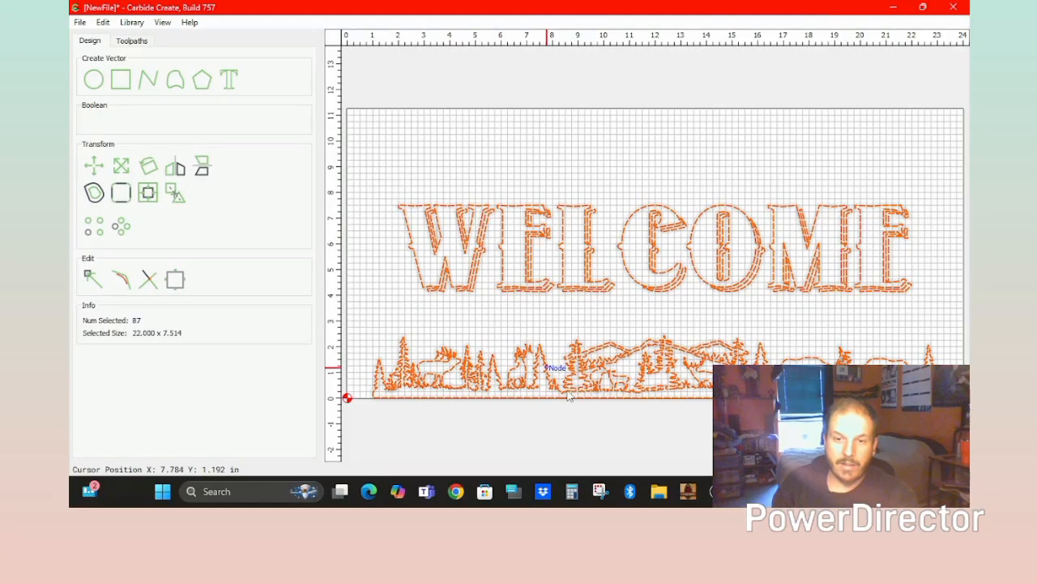
pyautogui.click(148, 194)
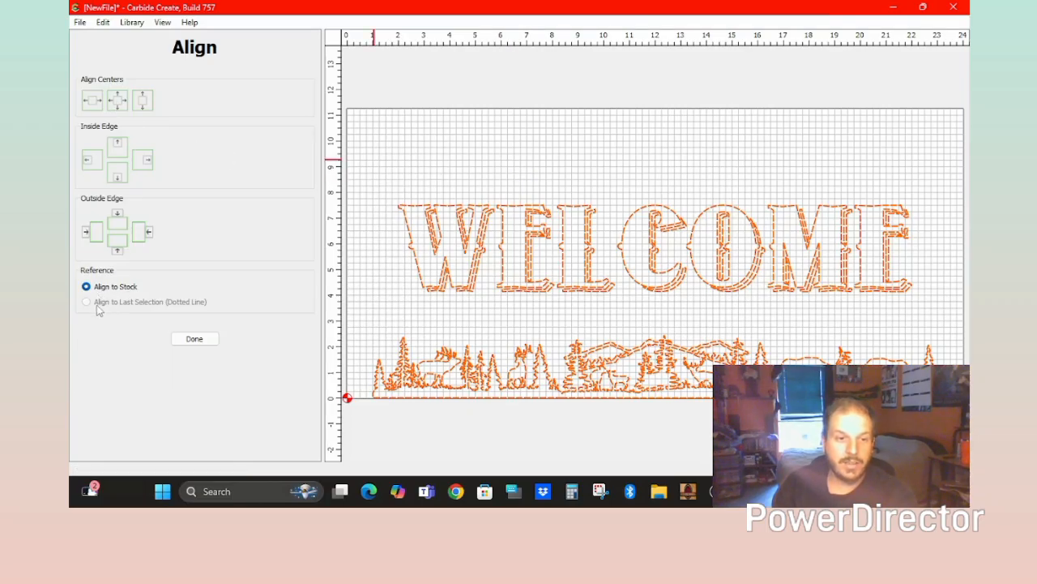
pyautogui.click(118, 103)
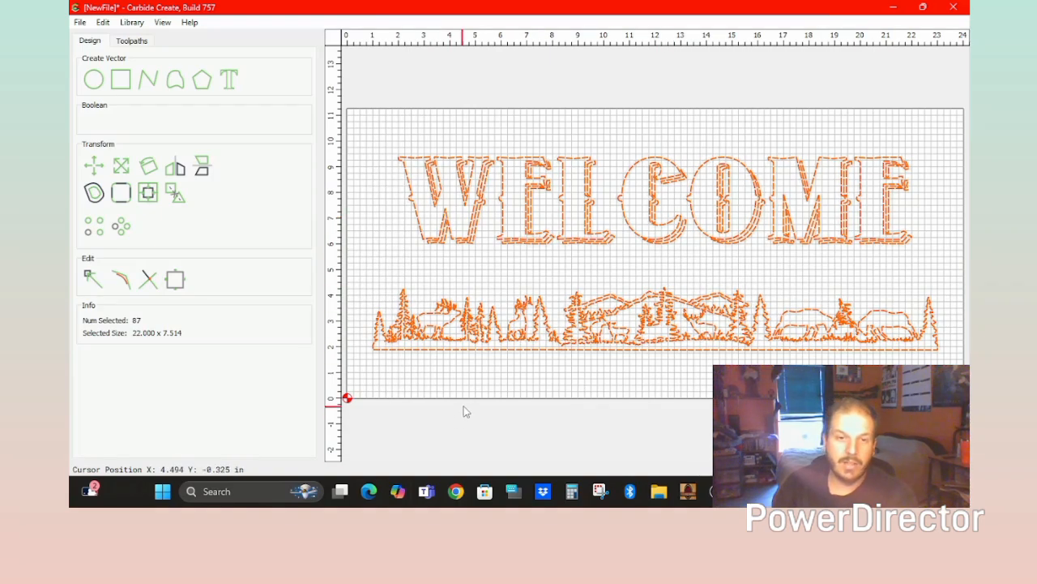
pyautogui.click(175, 194)
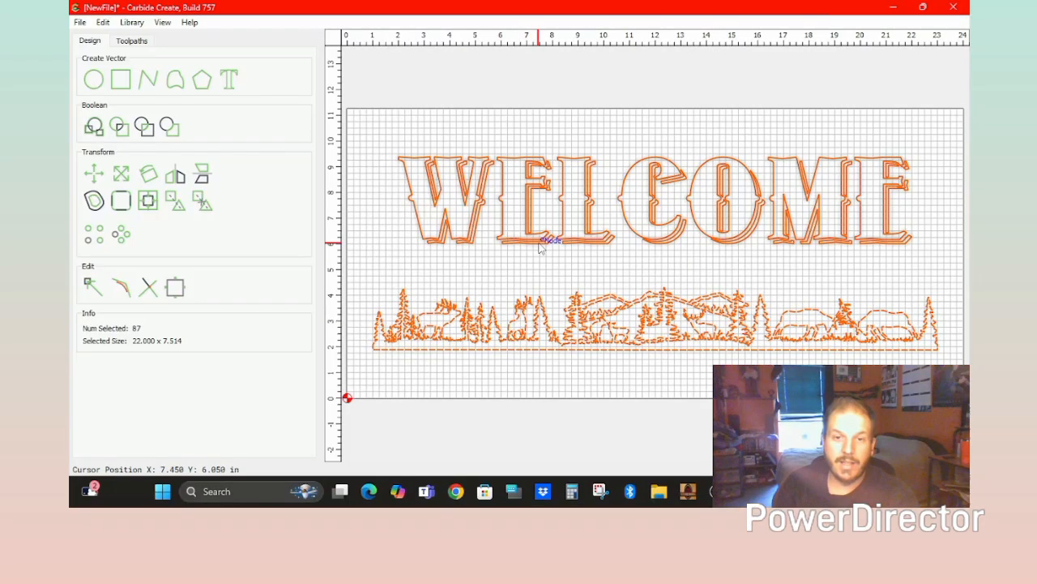
# Confirm the WELCOME letters and the forest strip each select as their own group.
pyautogui.click(594, 393)
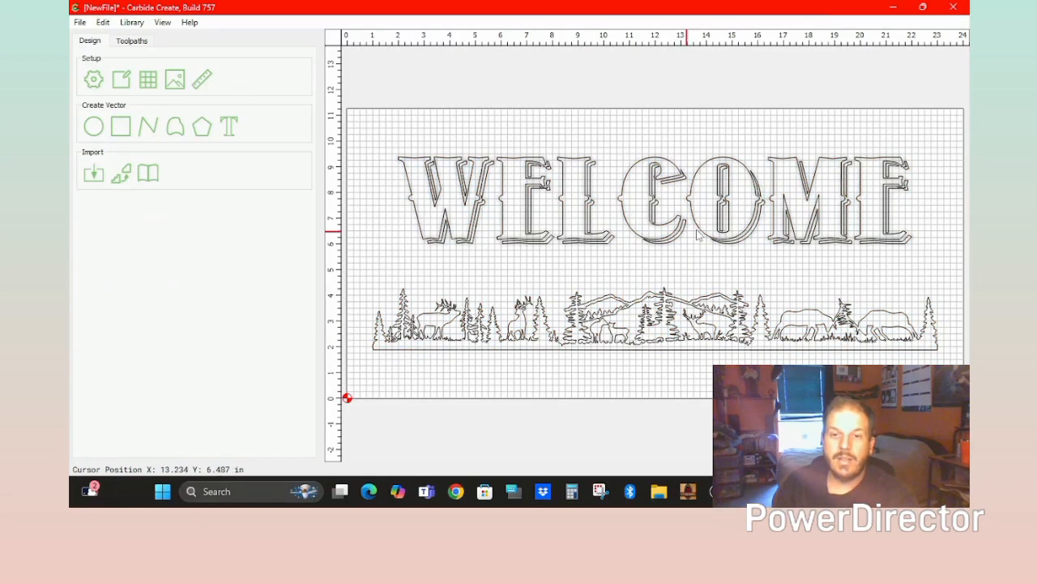
pyautogui.click(640, 318)
pyautogui.click(703, 264)
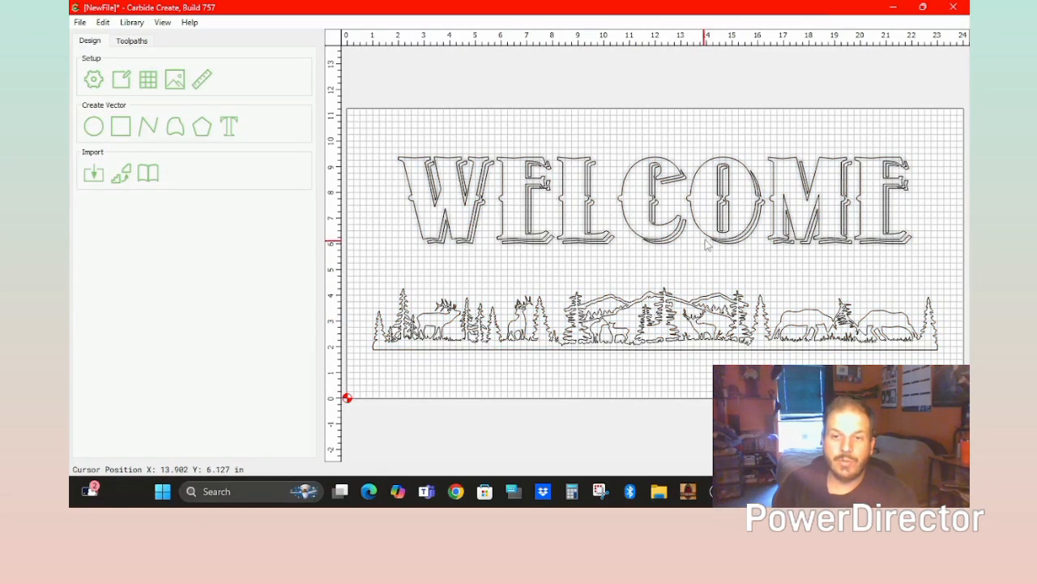
pyautogui.click(702, 240)
pyautogui.click(694, 266)
pyautogui.click(519, 304)
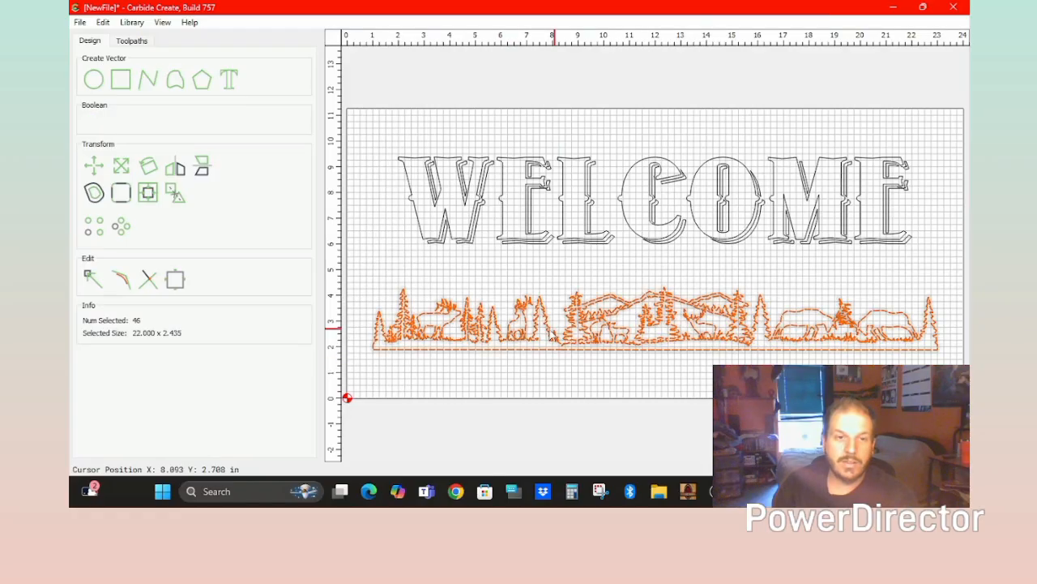
pyautogui.click(581, 277)
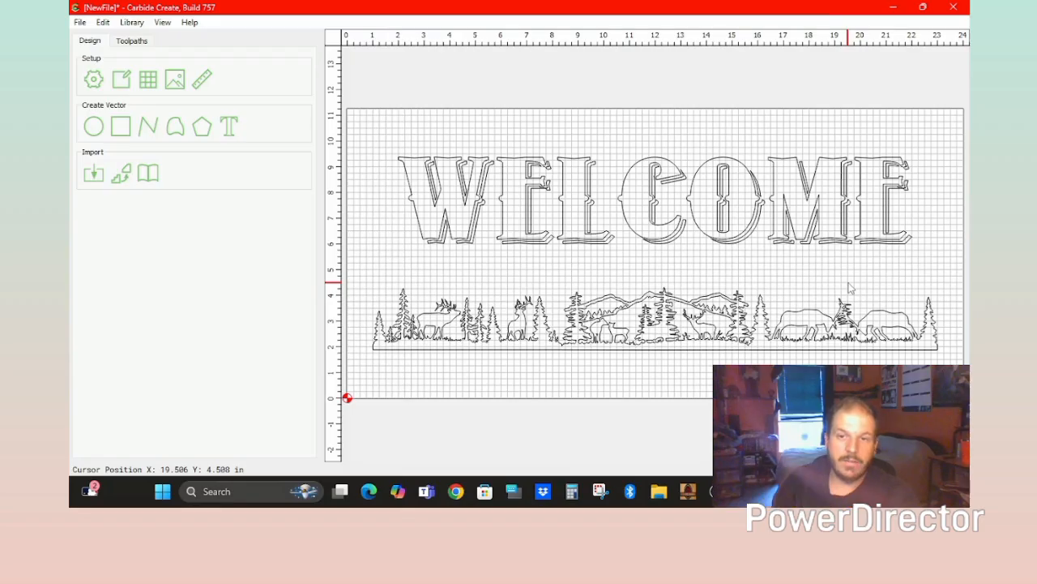
# Add an Advanced VCarve on WELCOME: 30° V-bit, 1/8" area pocket tool, 0.25 in deep.
pyautogui.click(137, 42)
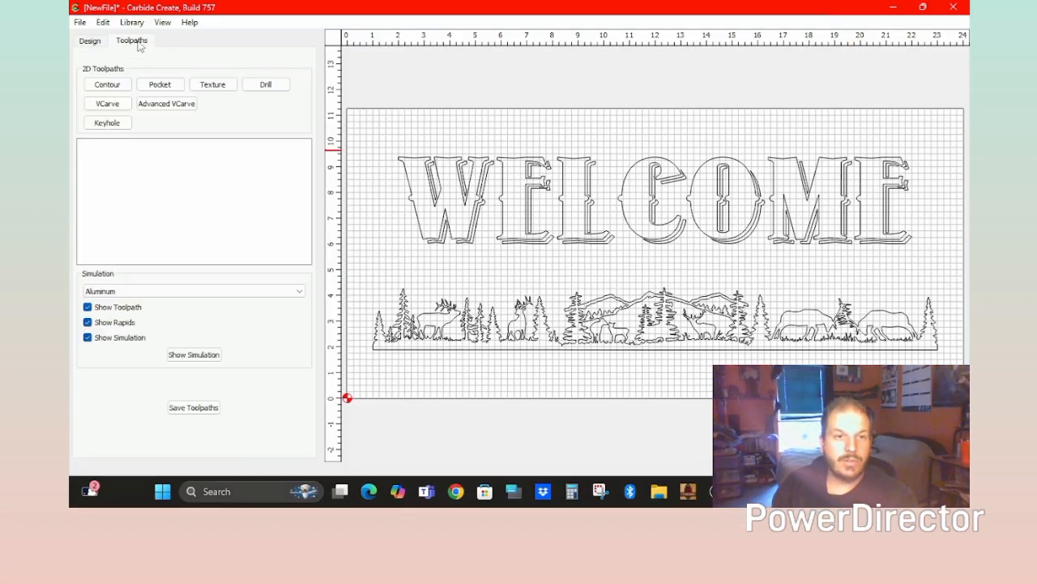
pyautogui.click(656, 215)
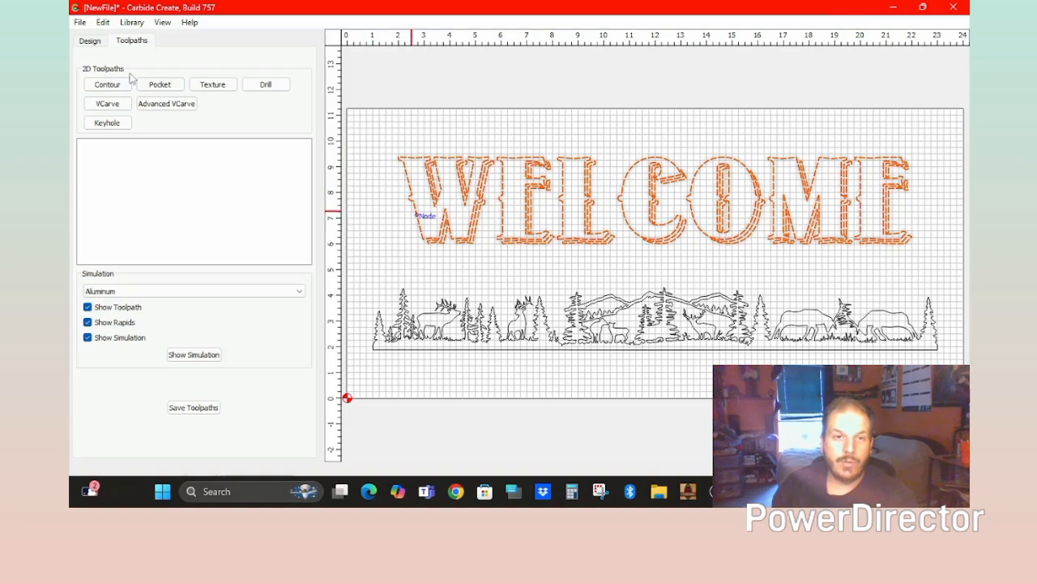
pyautogui.click(166, 104)
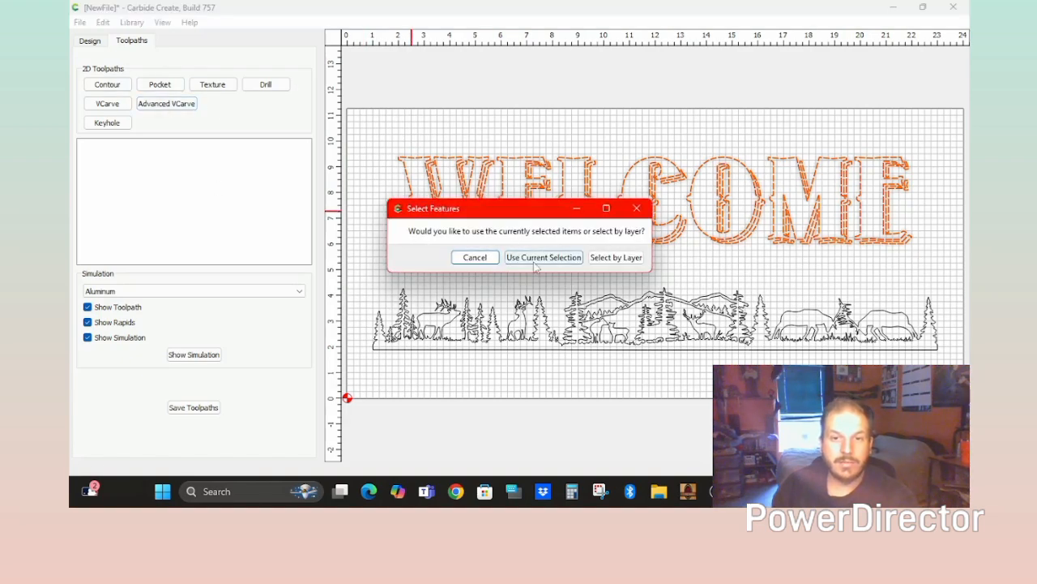
pyautogui.click(544, 258)
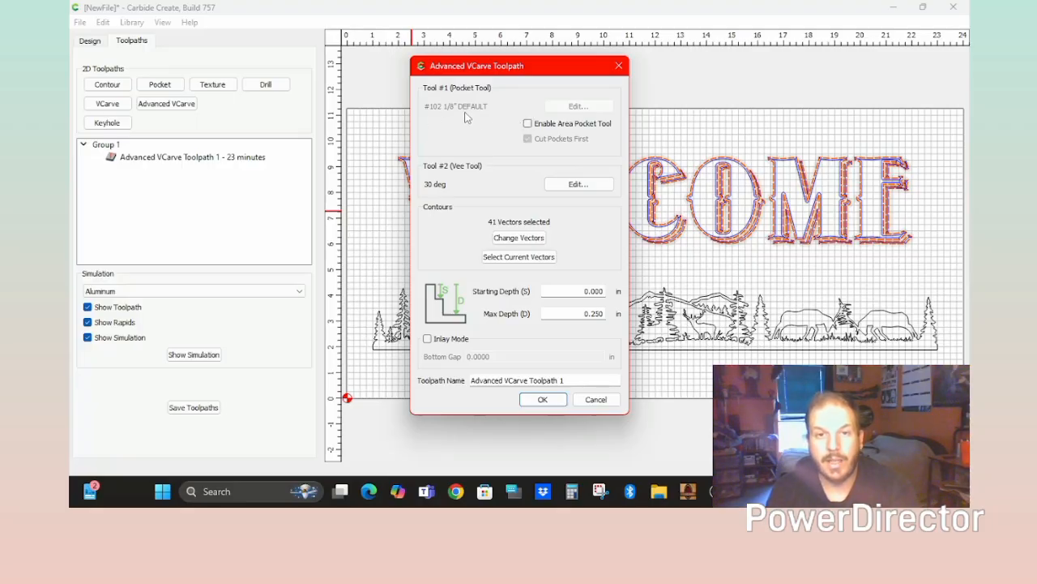
pyautogui.click(528, 124)
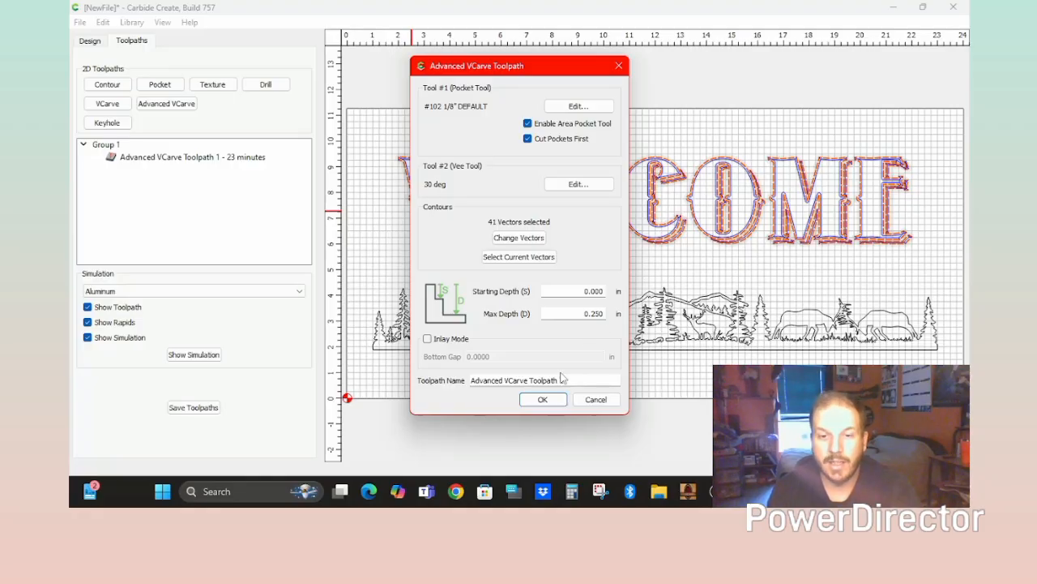
pyautogui.click(542, 398)
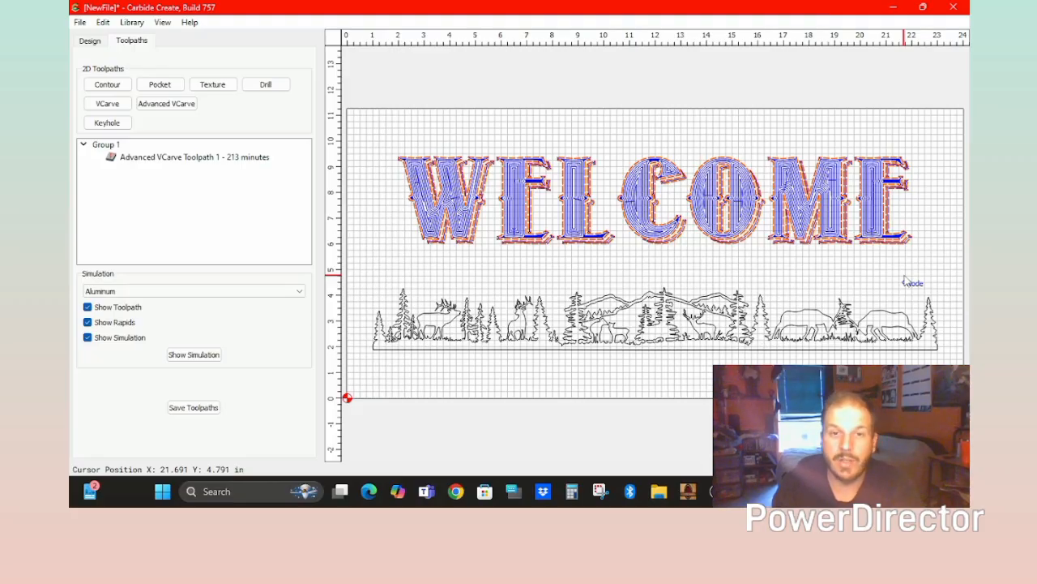
# Swap the WELCOME VCarve's pocket tool to the .25 up cut end mill, cutting time to 52 minutes.
pyautogui.doubleClick(215, 158)
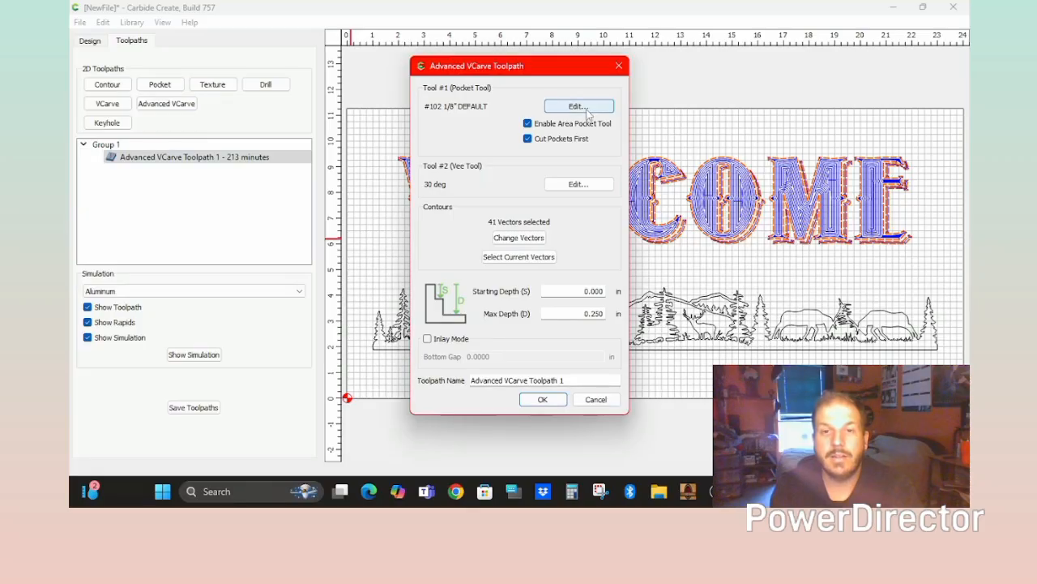
pyautogui.click(579, 107)
pyautogui.click(597, 165)
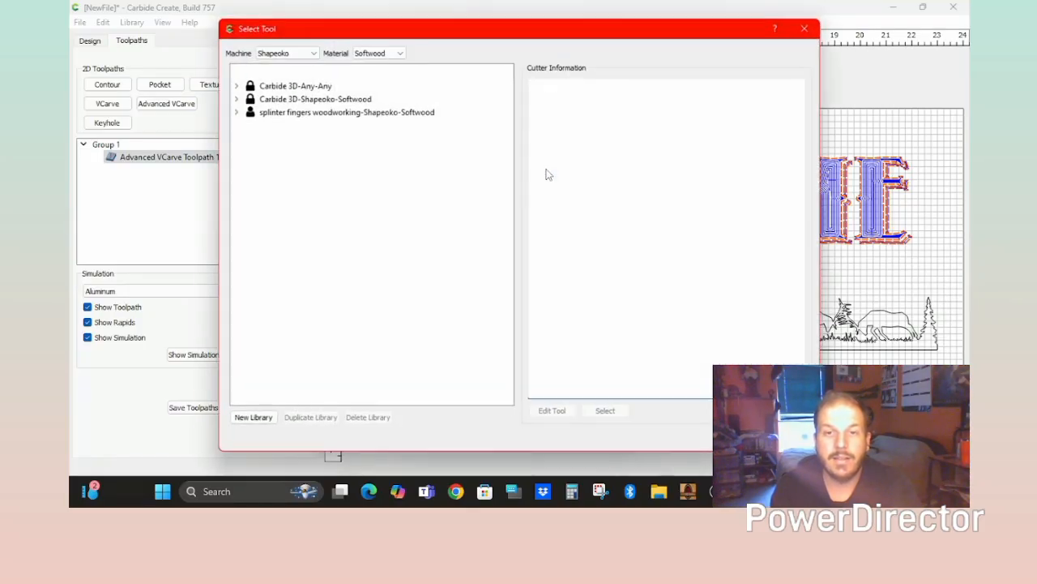
pyautogui.doubleClick(351, 112)
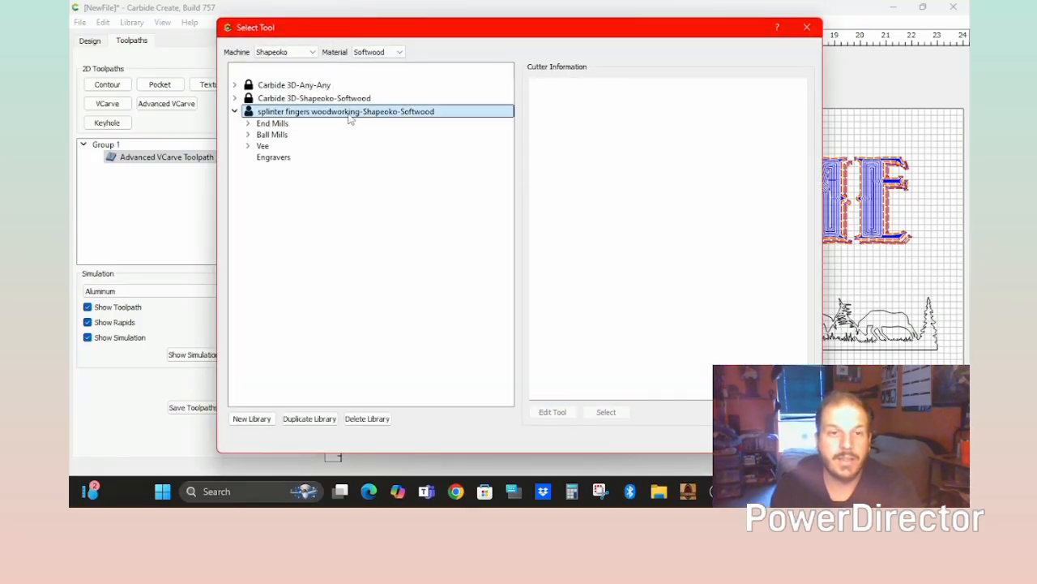
pyautogui.doubleClick(275, 123)
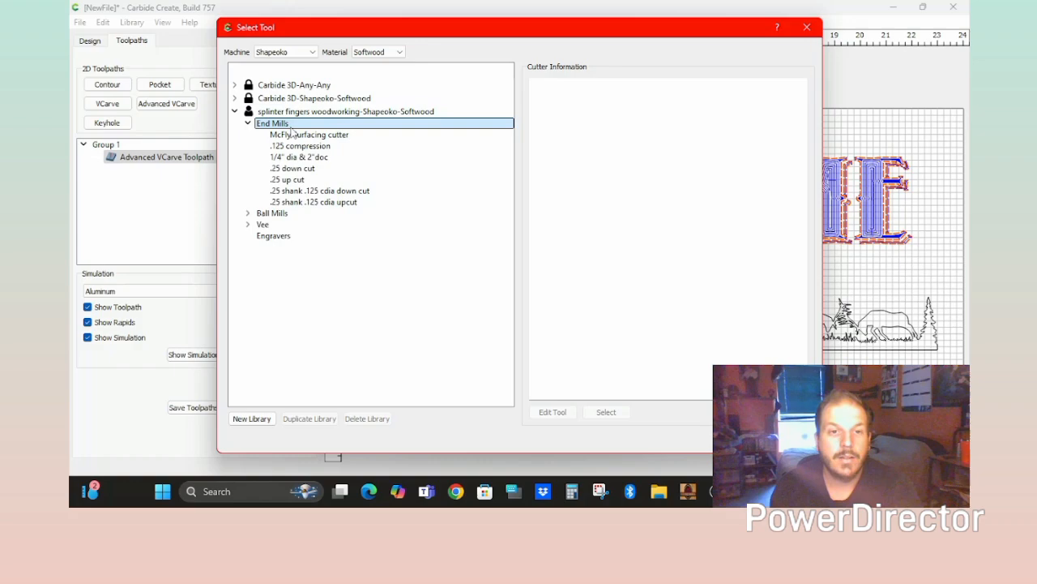
pyautogui.doubleClick(296, 180)
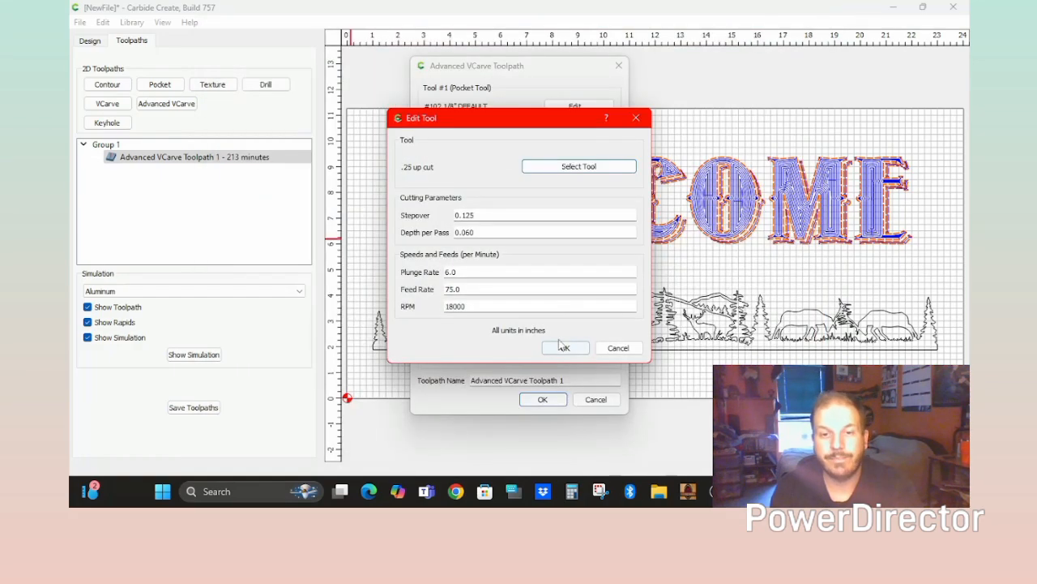
pyautogui.click(559, 348)
pyautogui.click(539, 399)
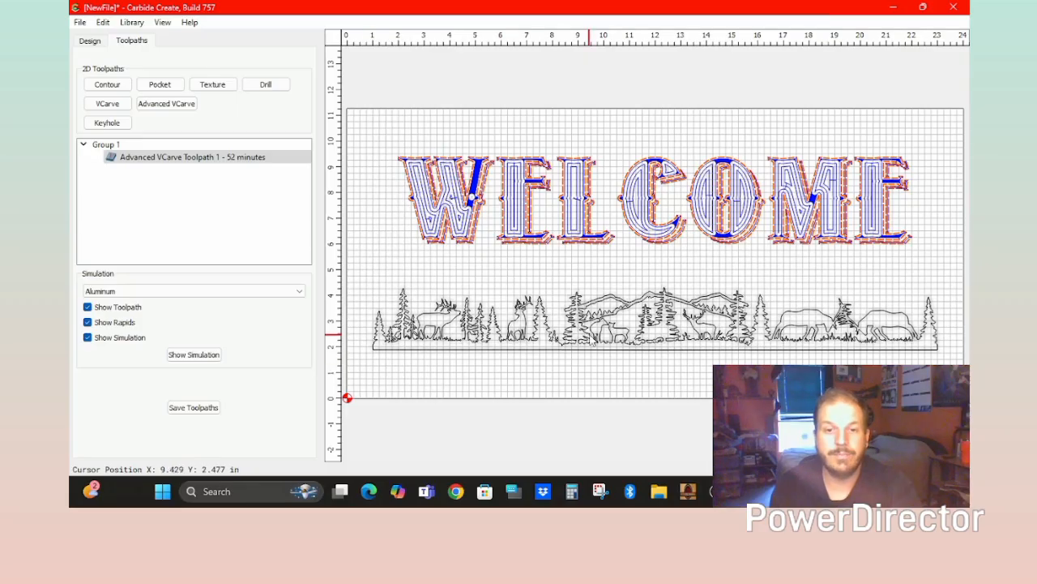
# Start an Advanced VCarve on the elk and forest strip vectors with area pocketing enabled.
pyautogui.click(589, 334)
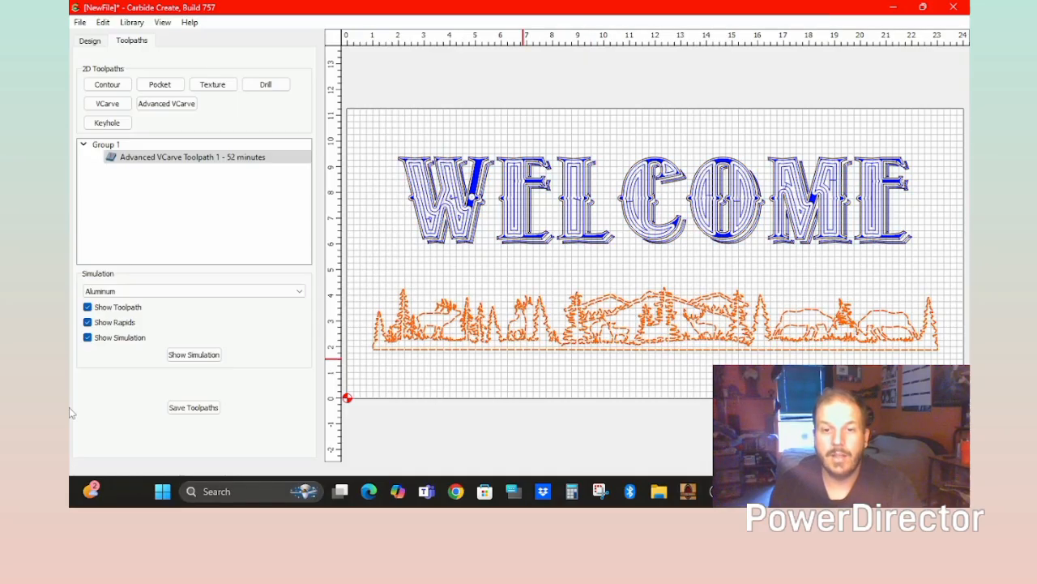
pyautogui.click(175, 108)
pyautogui.click(544, 260)
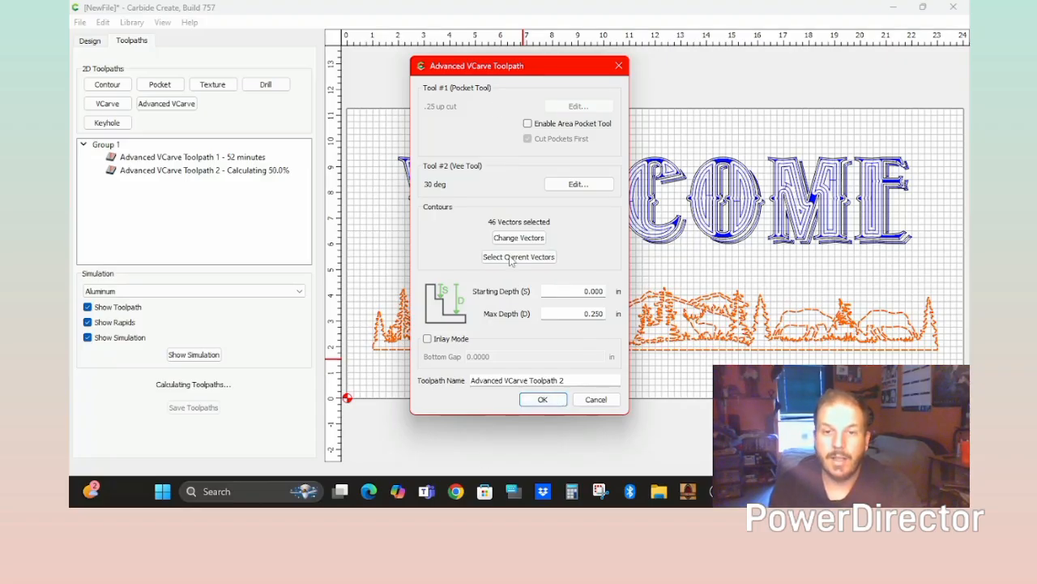
pyautogui.click(528, 123)
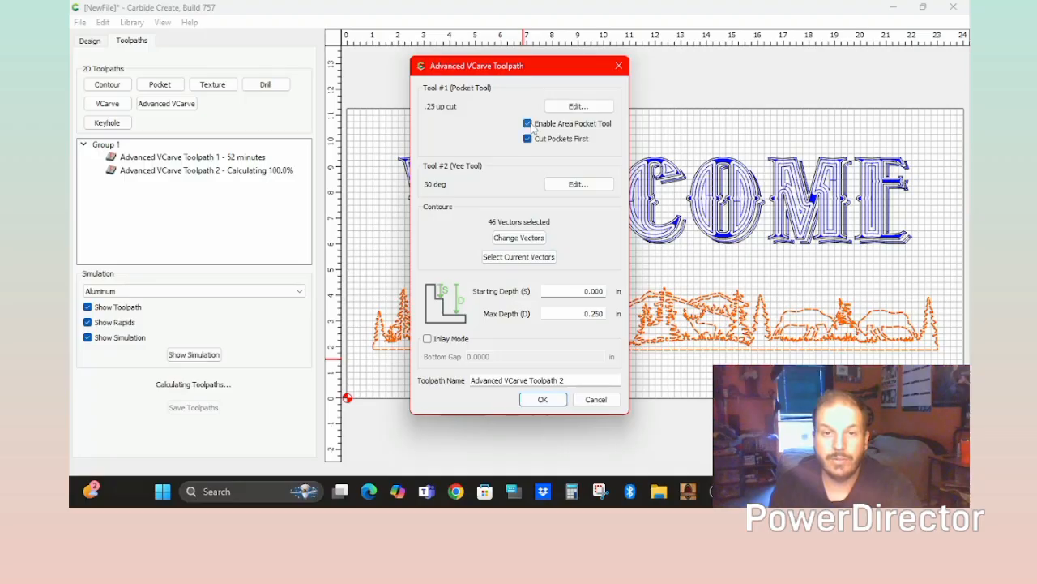
# Set the strip's pocket tool to the .25 shank .125 cdia upcut end mill.
pyautogui.click(578, 107)
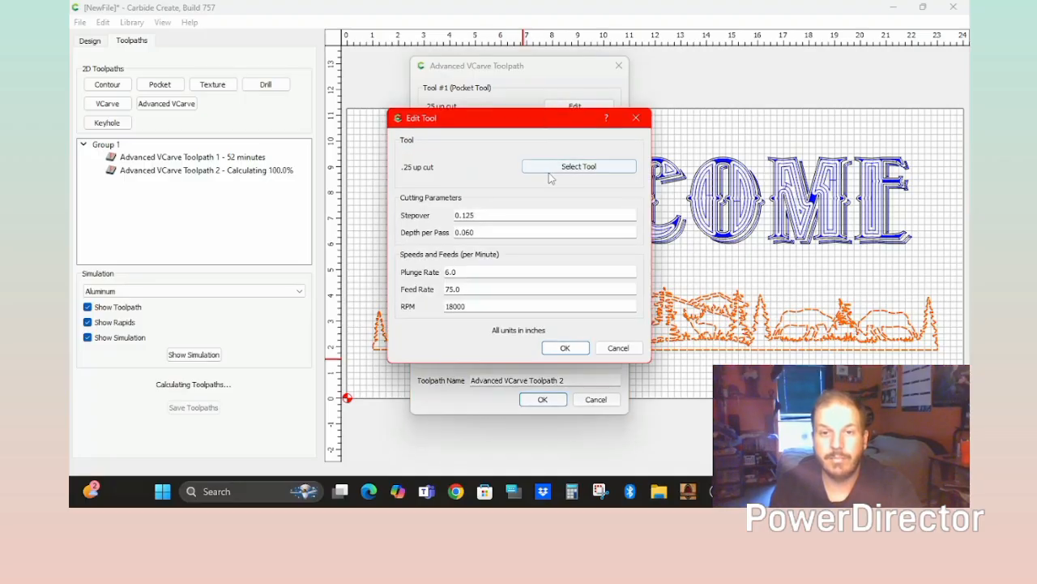
pyautogui.click(563, 164)
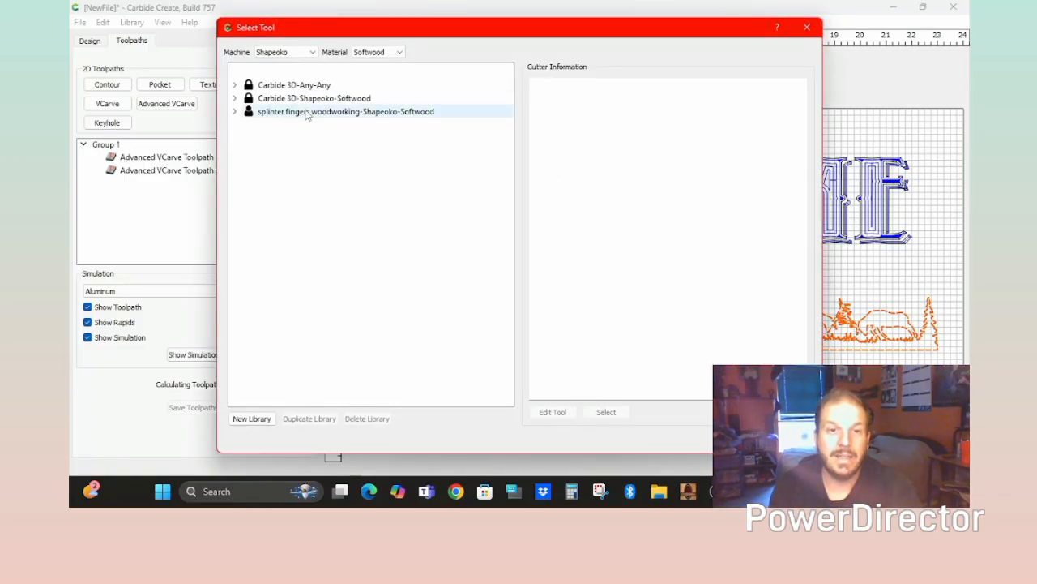
pyautogui.doubleClick(307, 113)
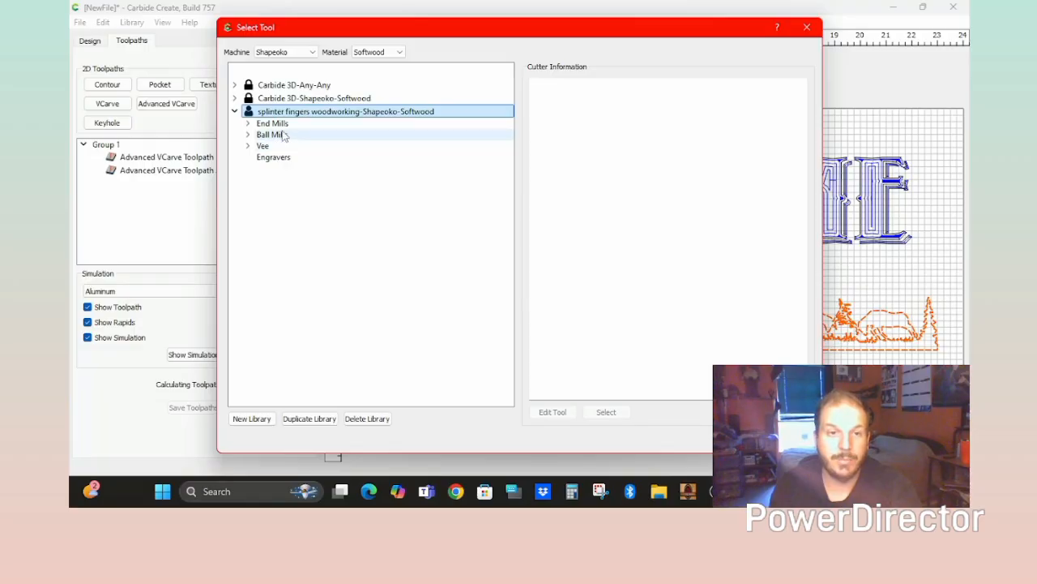
pyautogui.doubleClick(286, 125)
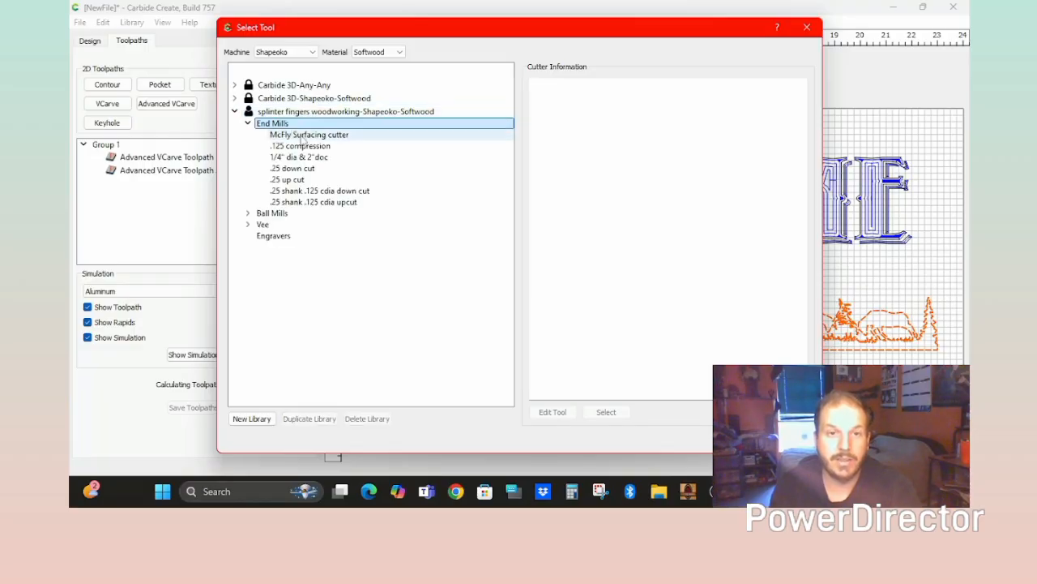
pyautogui.click(349, 202)
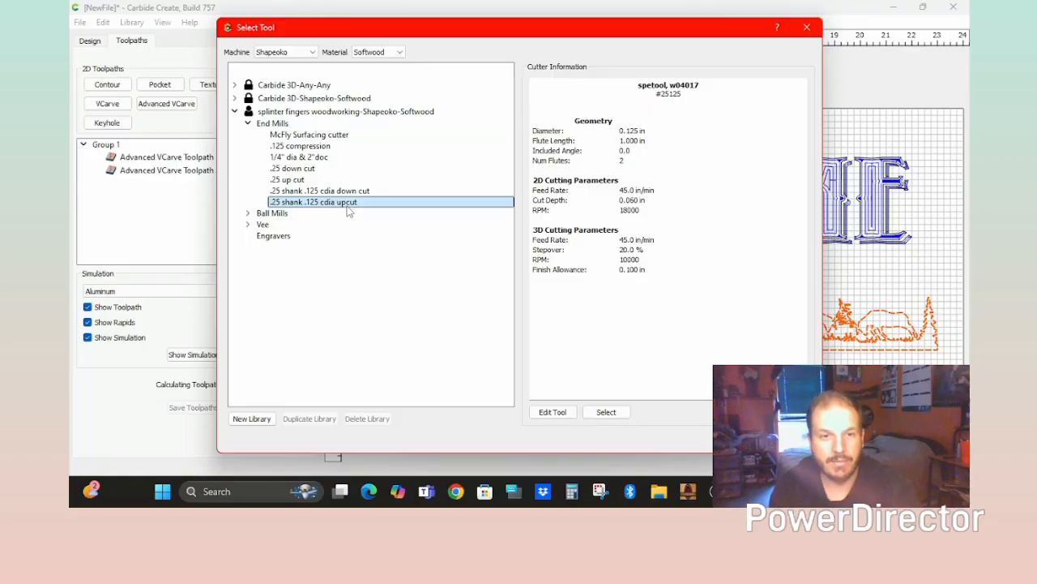
pyautogui.doubleClick(353, 203)
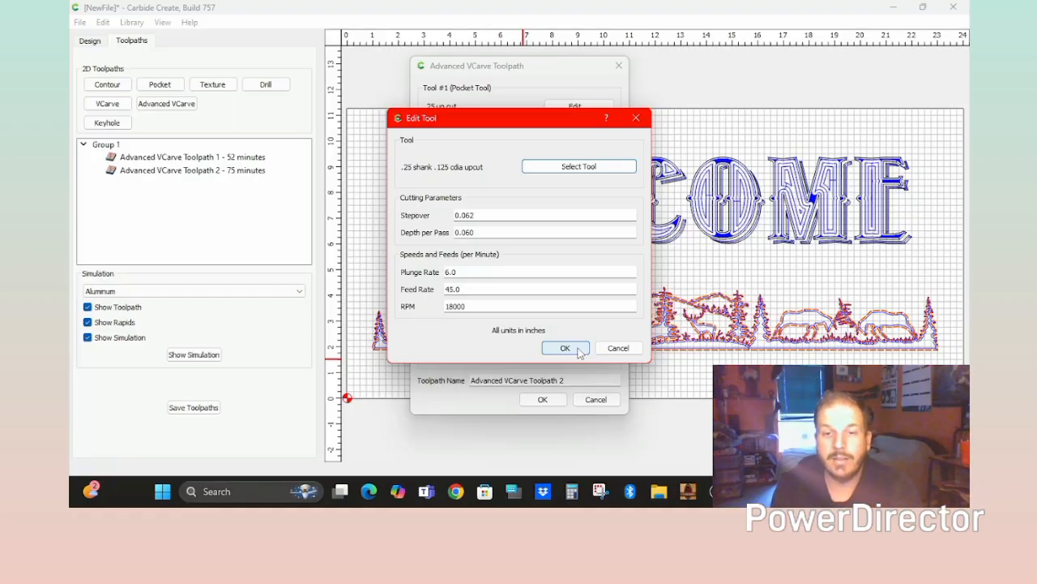
pyautogui.click(578, 349)
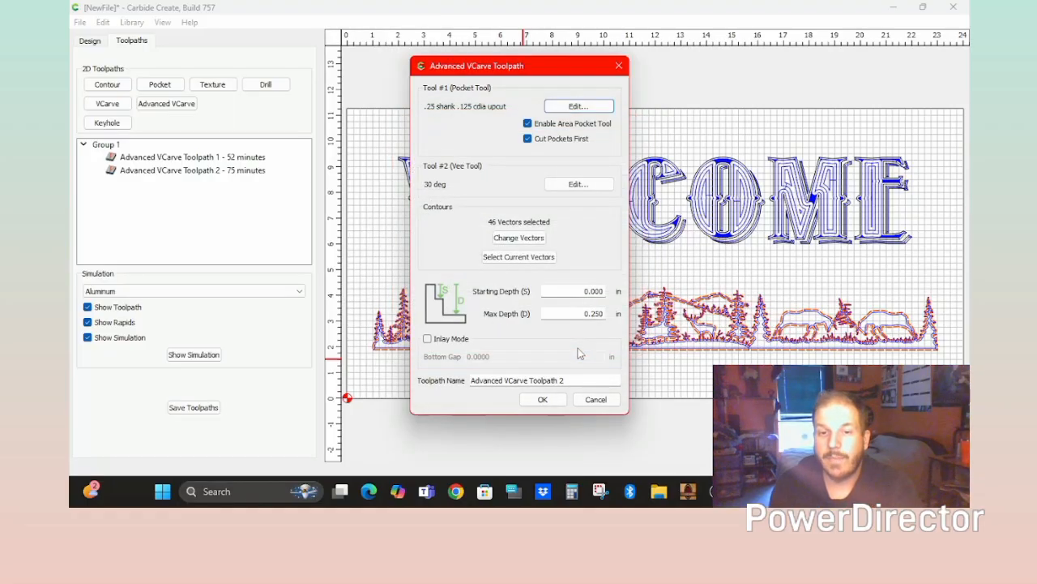
# Save the strip toolpath (111 minutes) and simulate the whole sign carving in Pine.
pyautogui.click(555, 402)
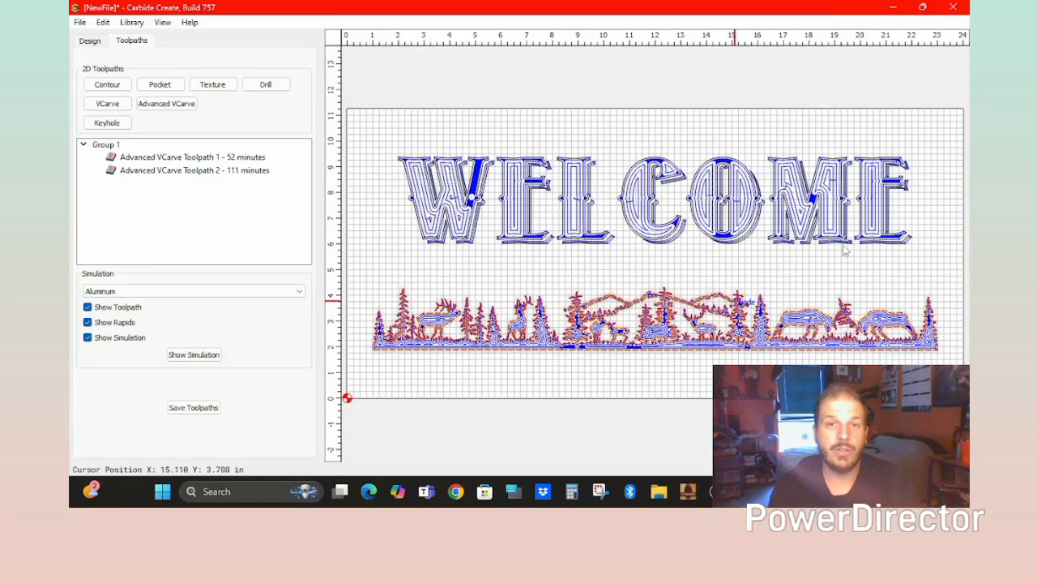
pyautogui.click(114, 291)
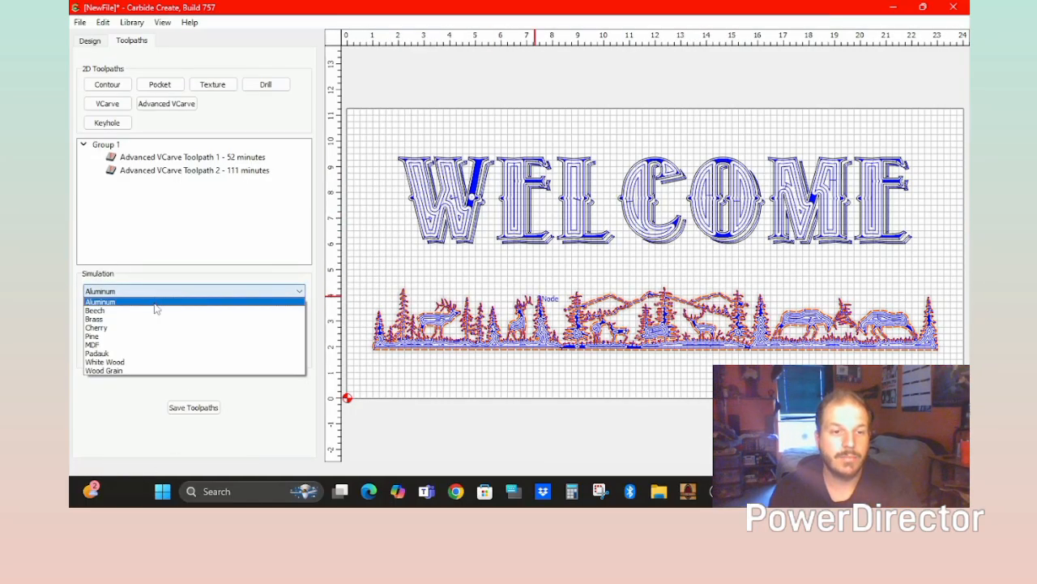
pyautogui.click(114, 336)
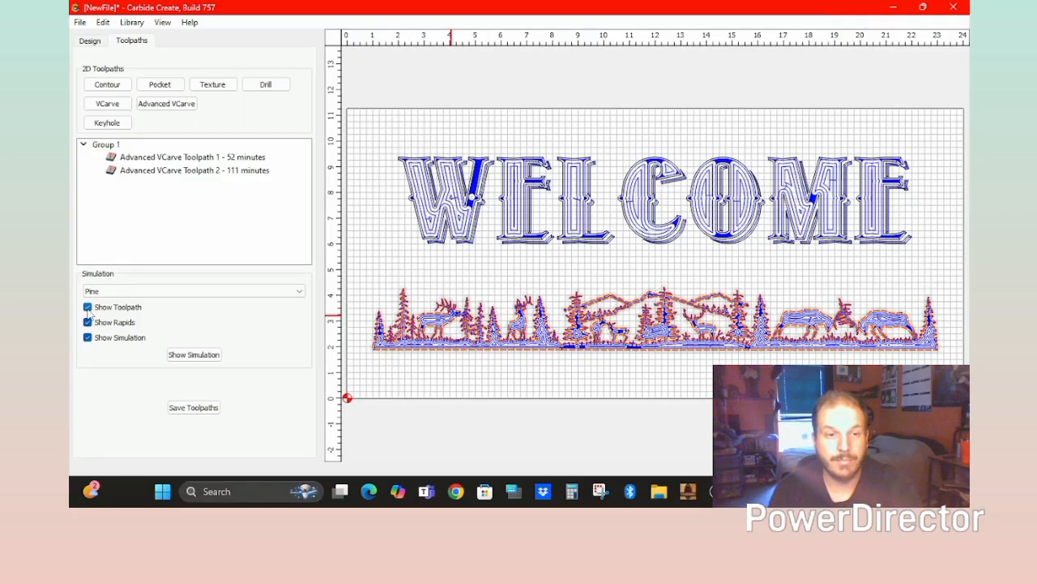
pyautogui.click(187, 356)
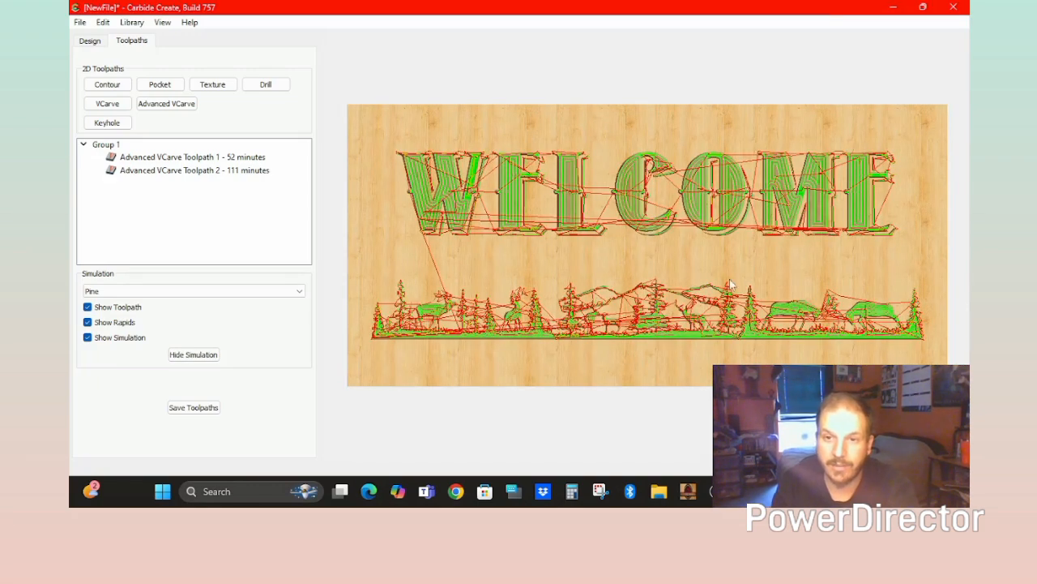
# Hide toolpath and rapid lines, then tilt the pine simulation to inspect the carving.
pyautogui.click(87, 307)
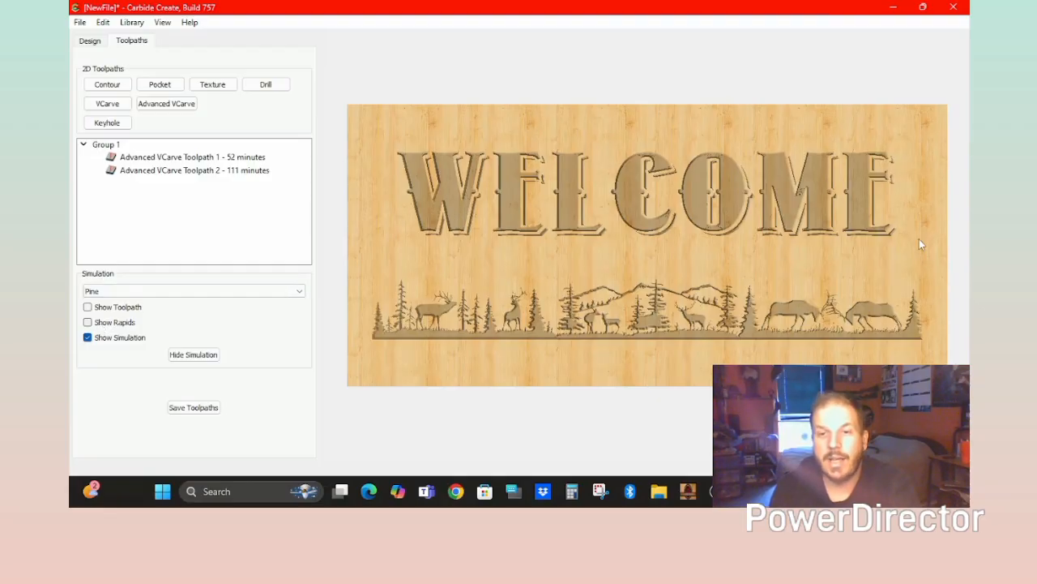
pyautogui.moveTo(669, 325); pyautogui.dragTo(929, 346)
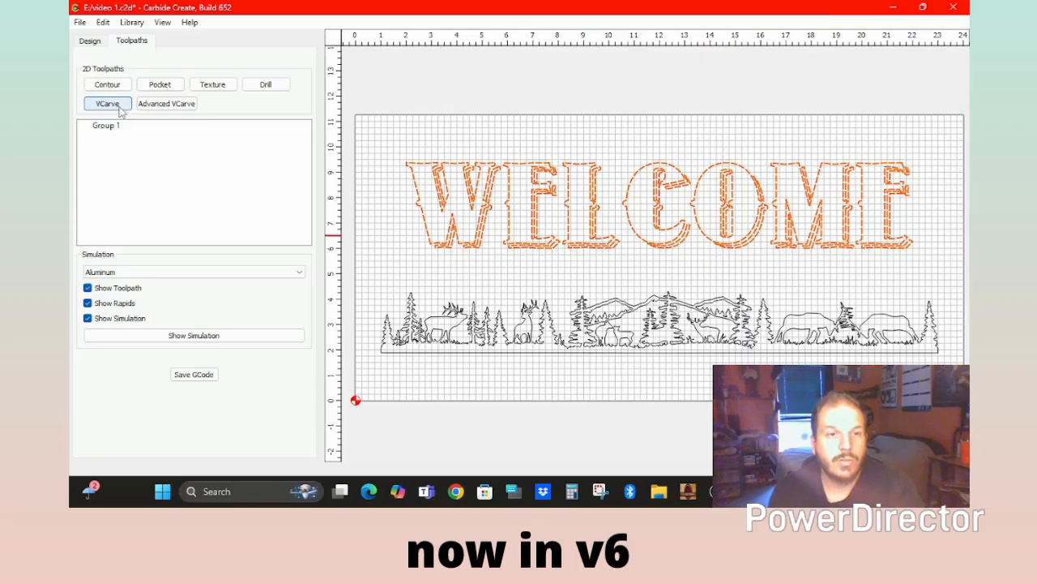
# Add Advanced VCarve Toolpath 3 on the WELCOME letters (30 minutes) and zoom in to inspect it.
pyautogui.click(166, 104)
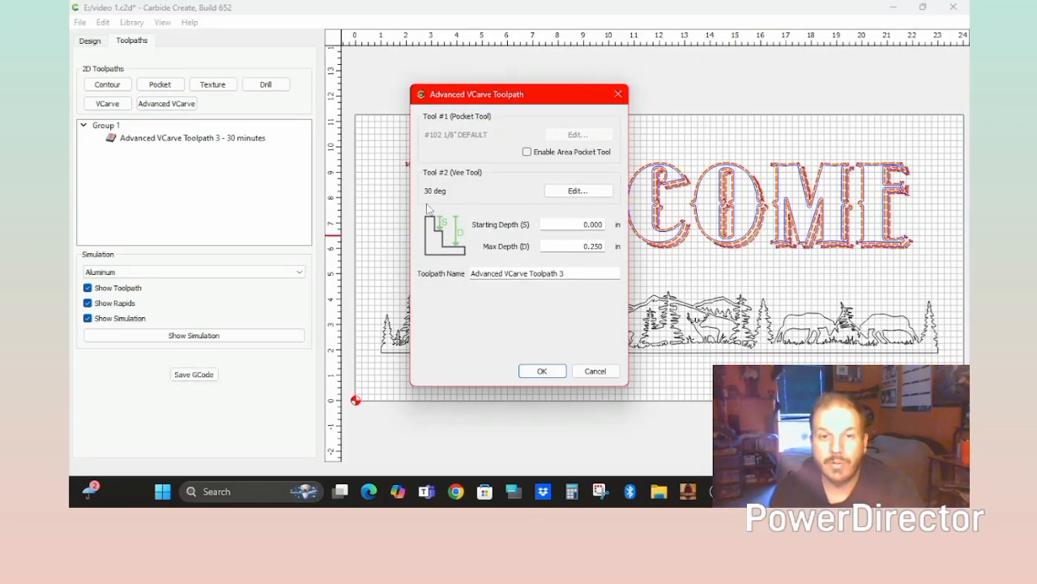
pyautogui.click(543, 371)
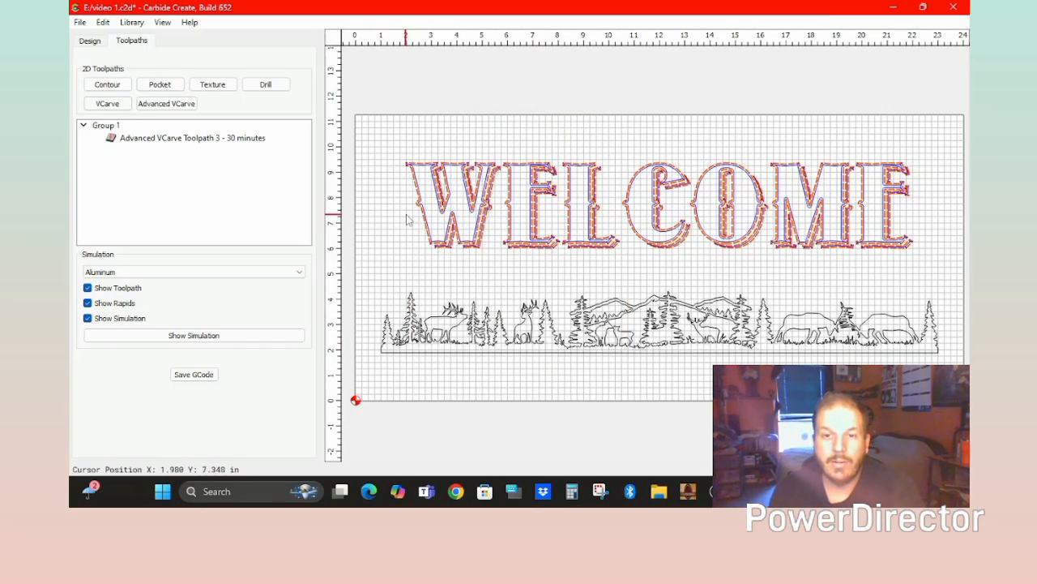
pyautogui.scroll(2, 590, 258)
pyautogui.scroll(6, 590, 258)
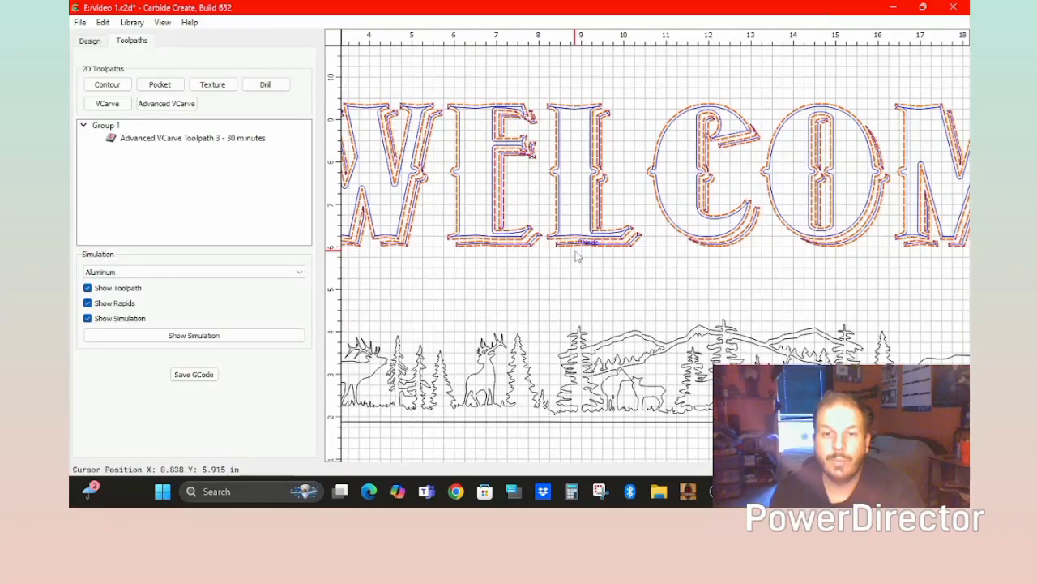
pyautogui.scroll(2, 565, 237)
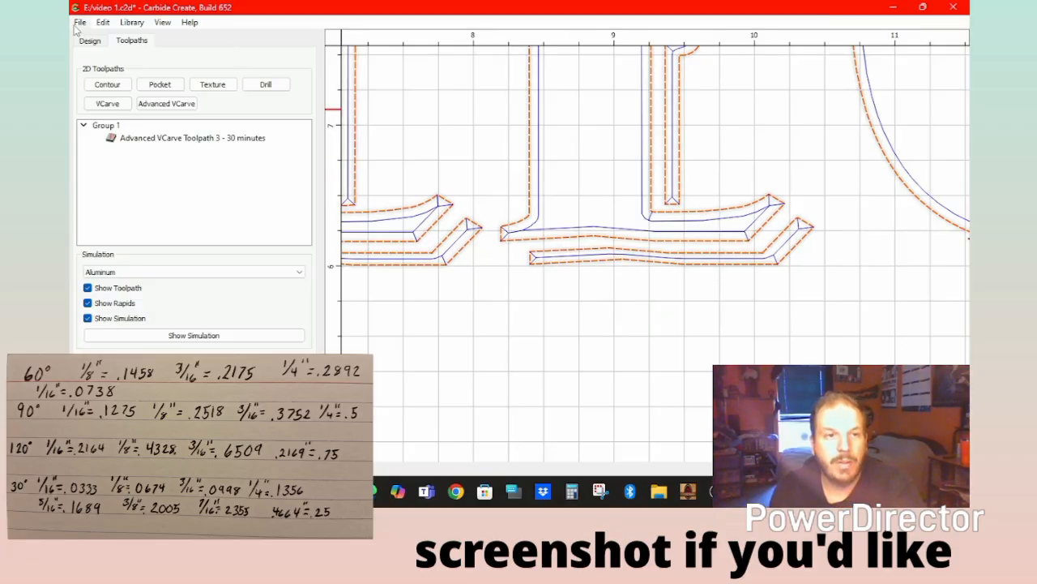
# Offset every WELCOME letter 0.0678 in inside and zoom to check the new outlines.
pyautogui.click(93, 43)
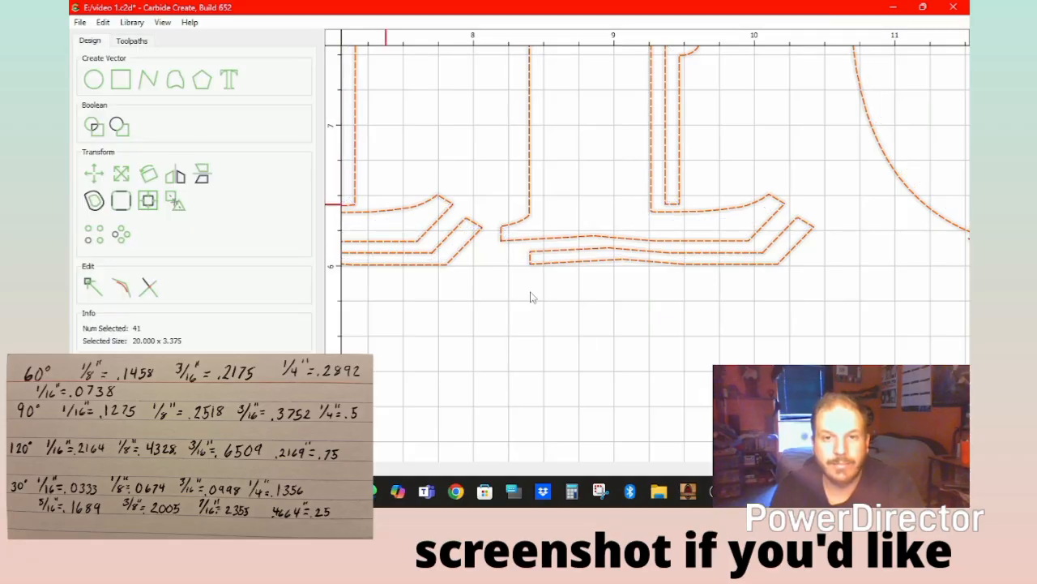
pyautogui.scroll(-5, 656, 296)
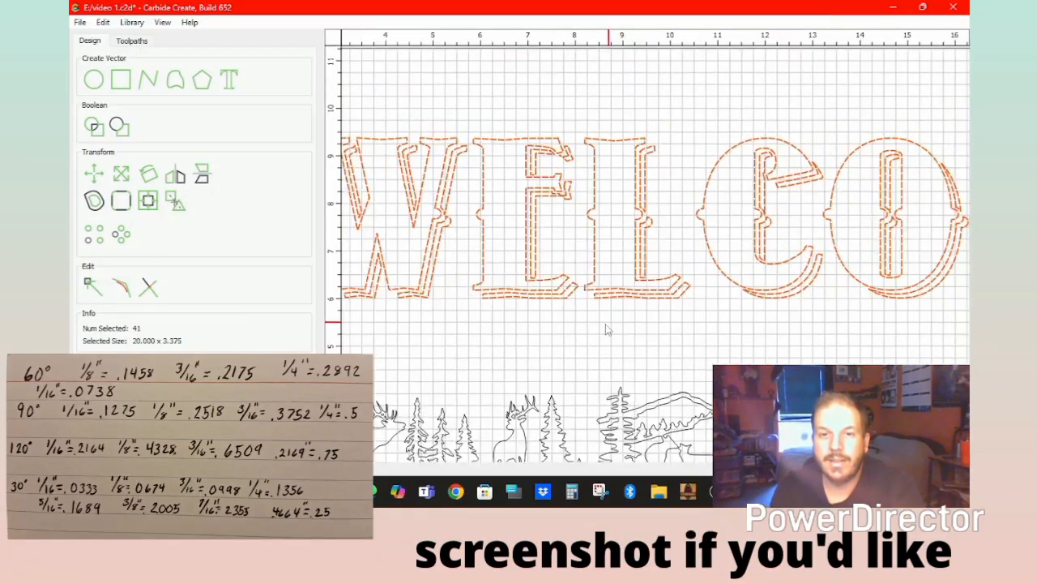
pyautogui.scroll(-2, 608, 328)
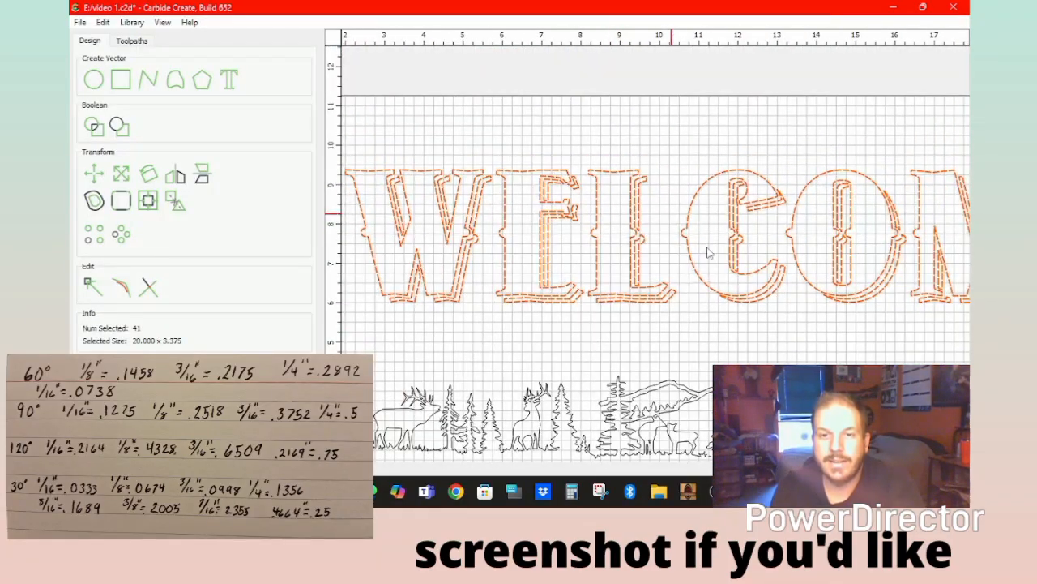
pyautogui.click(92, 203)
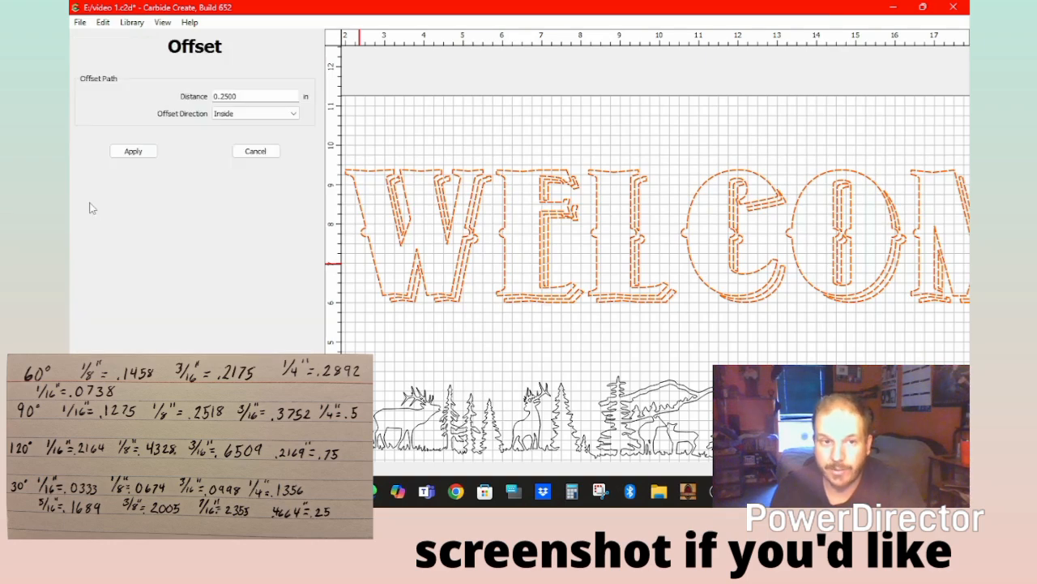
pyautogui.doubleClick(256, 96)
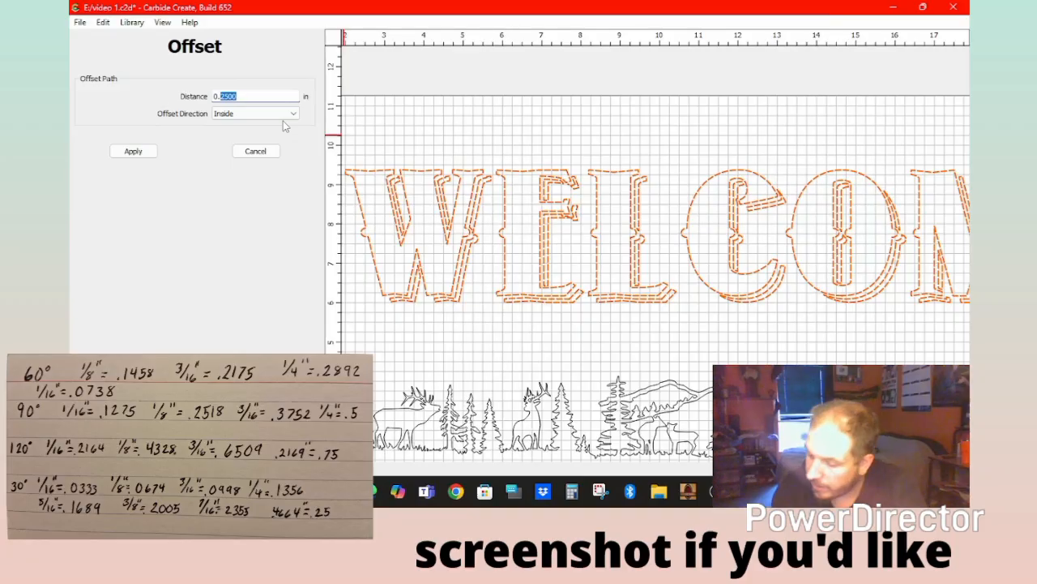
pyautogui.write('.')
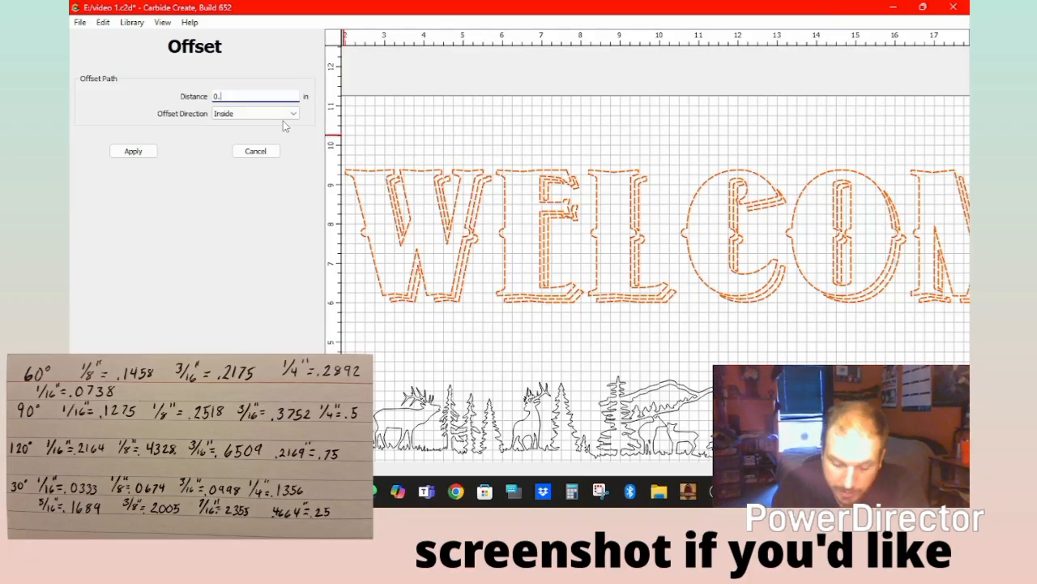
pyautogui.write('0678')
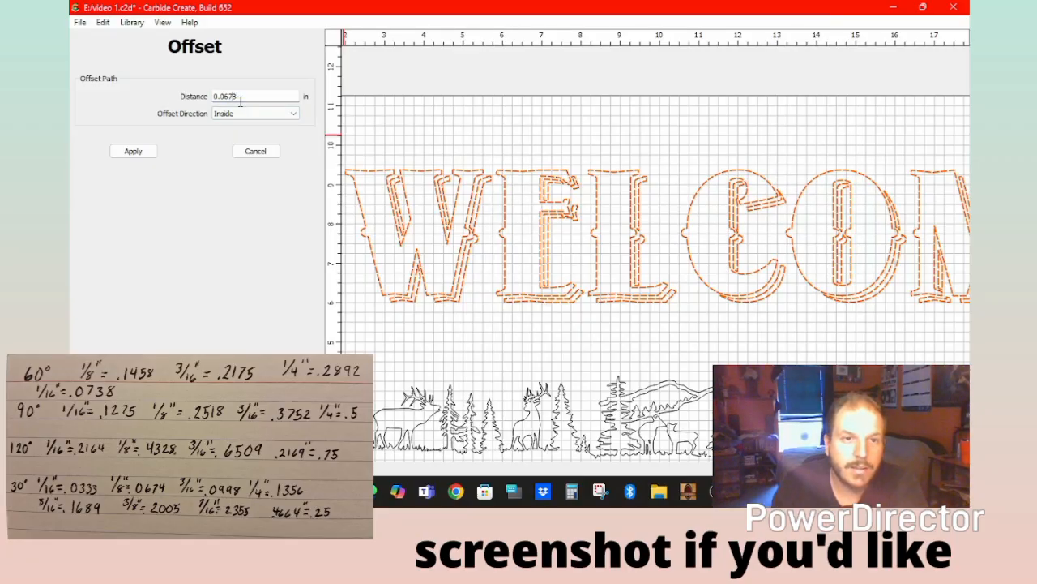
pyautogui.click(134, 151)
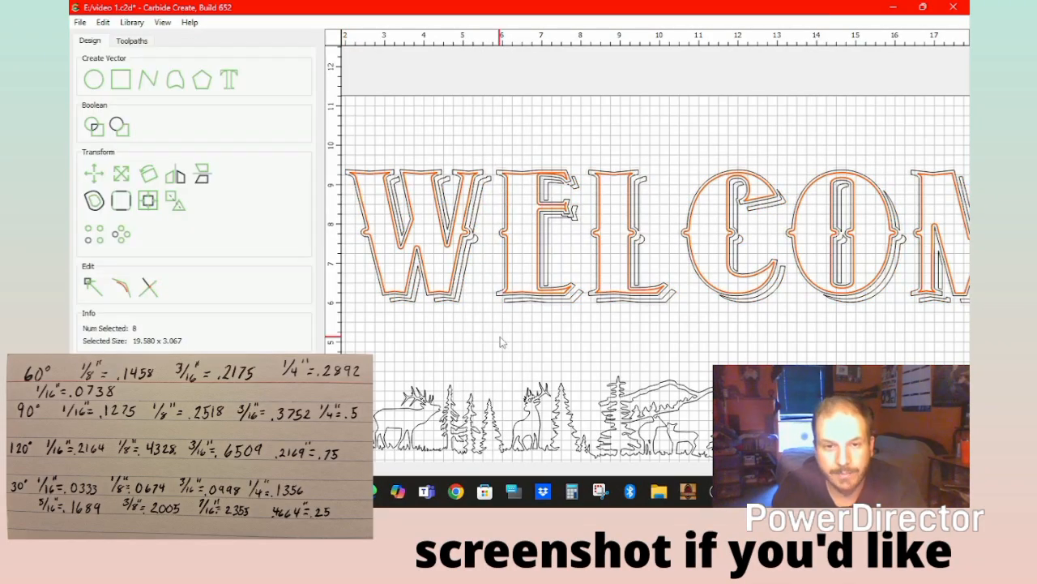
pyautogui.scroll(5, 500, 342)
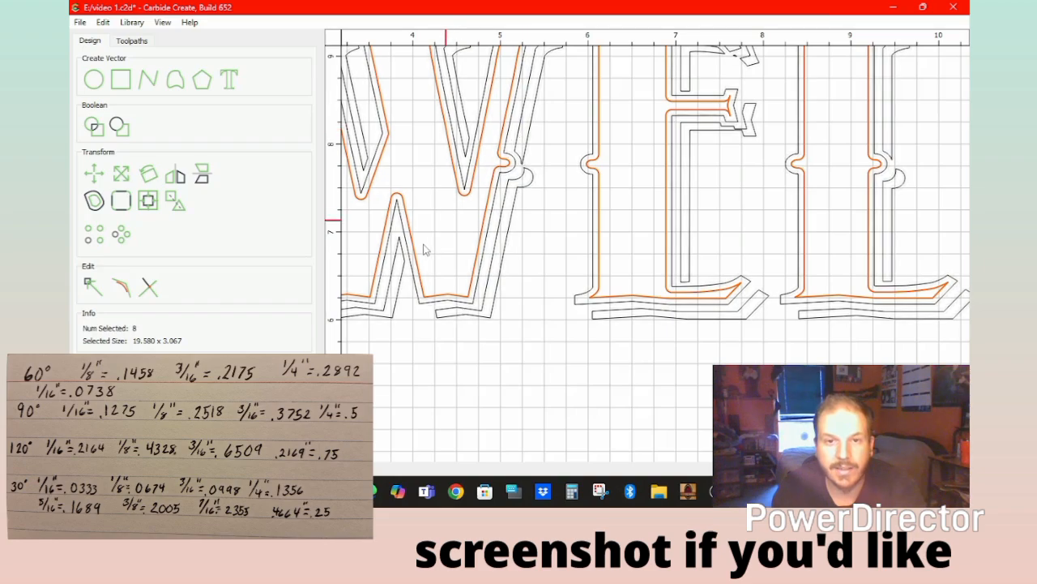
pyautogui.scroll(-5, 423, 249)
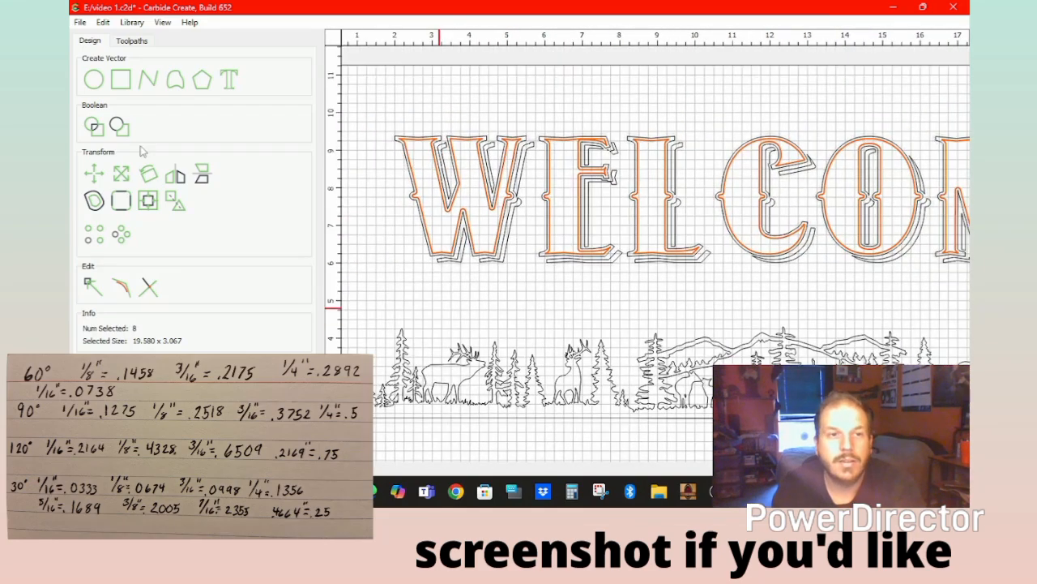
# Return to the toolpath list and zoom on a letter corner to inspect Advanced VCarve Toolpath 3.
pyautogui.click(146, 43)
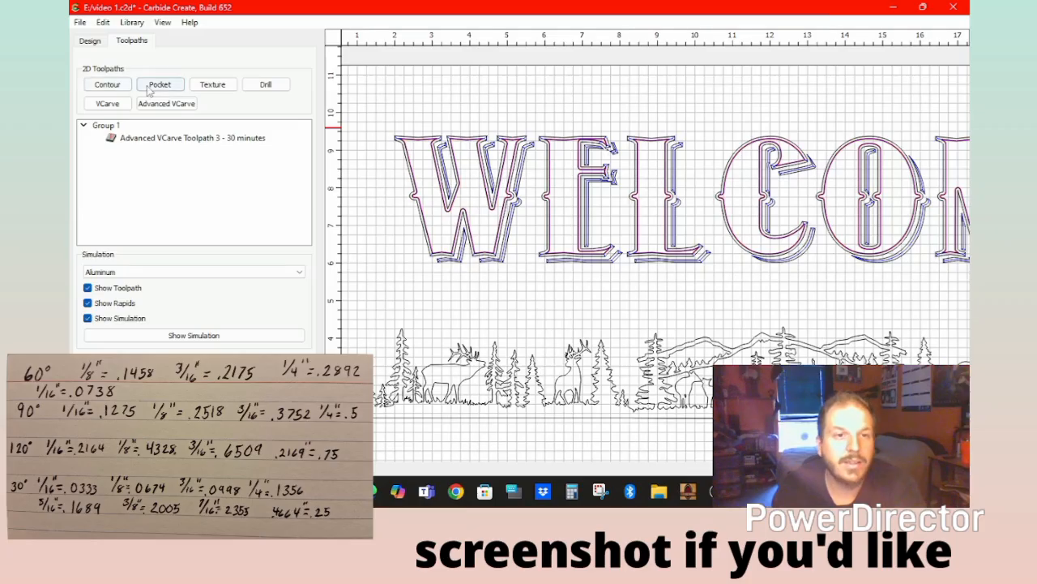
pyautogui.scroll(6, 479, 270)
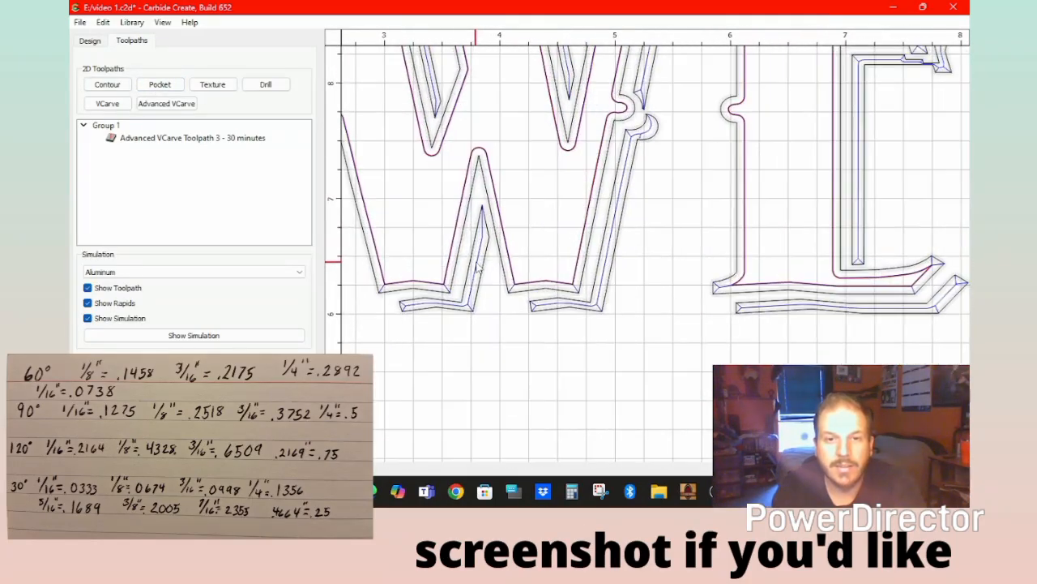
pyautogui.scroll(6, 479, 270)
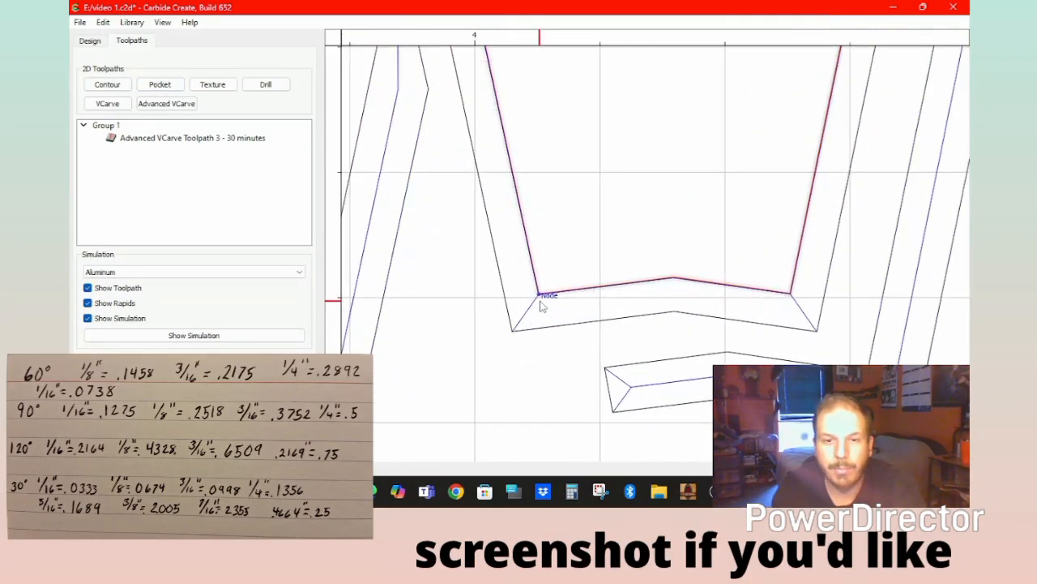
pyautogui.scroll(4, 541, 306)
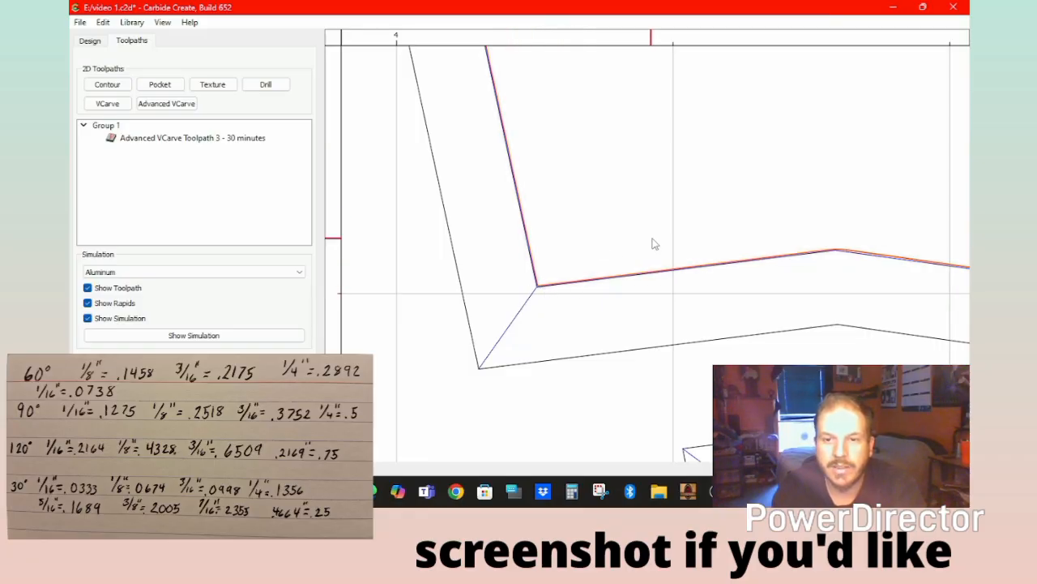
pyautogui.scroll(-3, 545, 280)
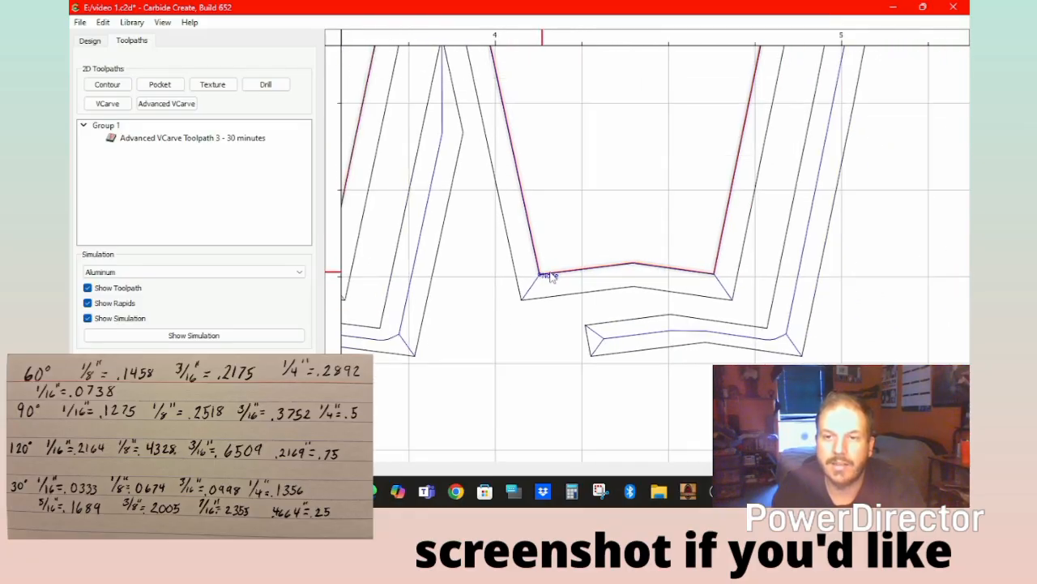
pyautogui.scroll(-10, 549, 277)
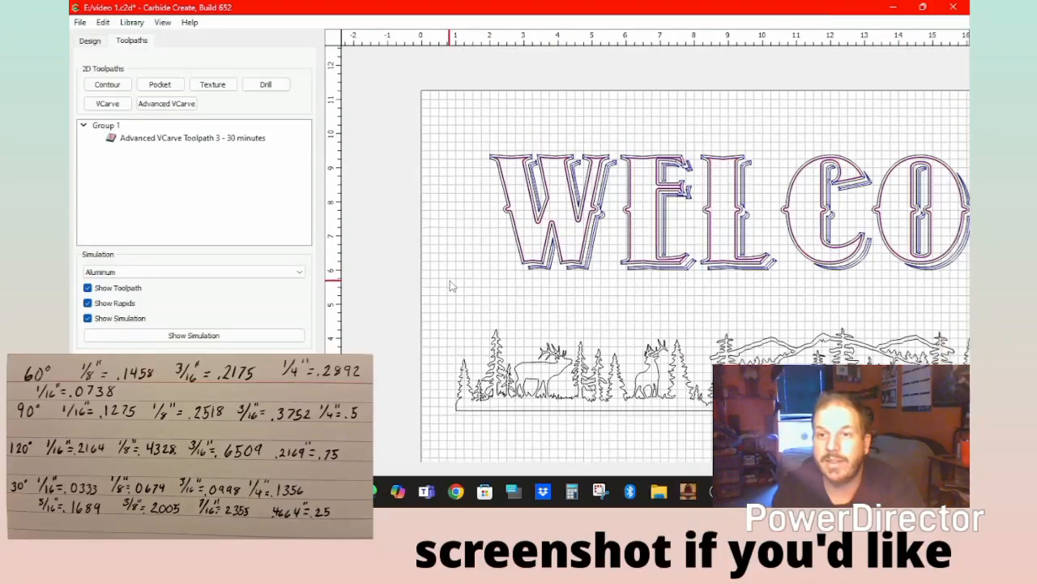
pyautogui.scroll(-2, 452, 285)
pyautogui.scroll(5, 397, 290)
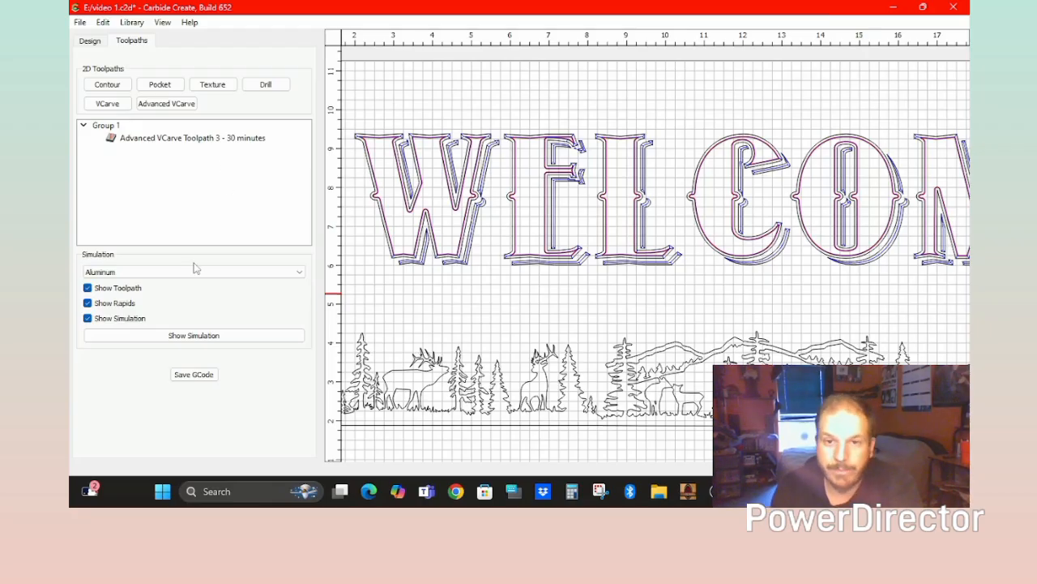
# Add Pocket Toolpath 1 clearing WELCOME 0.25 in deep with the 1/8" tool, about 91 minutes.
pyautogui.click(159, 86)
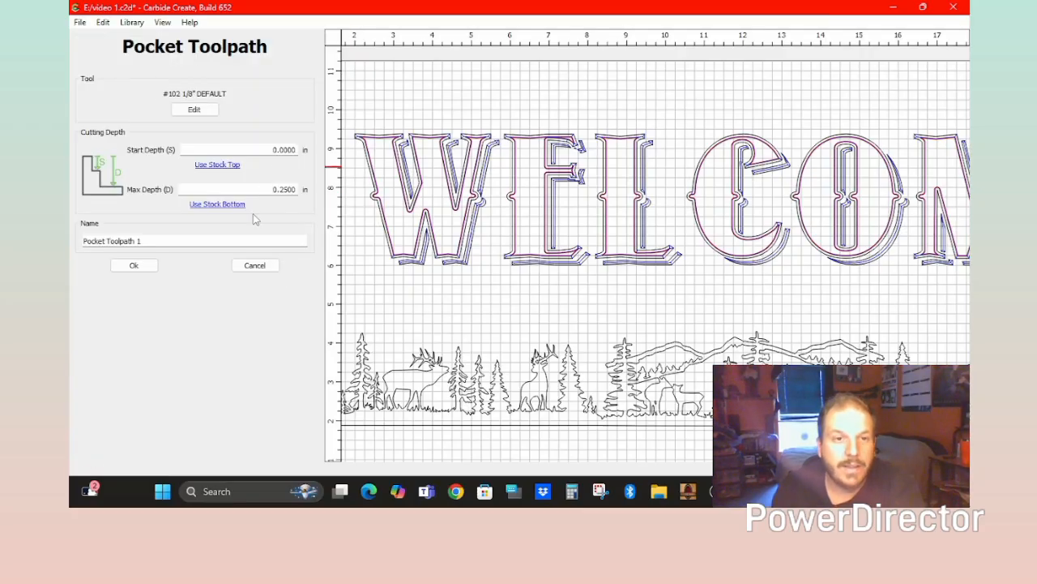
pyautogui.scroll(1, 504, 177)
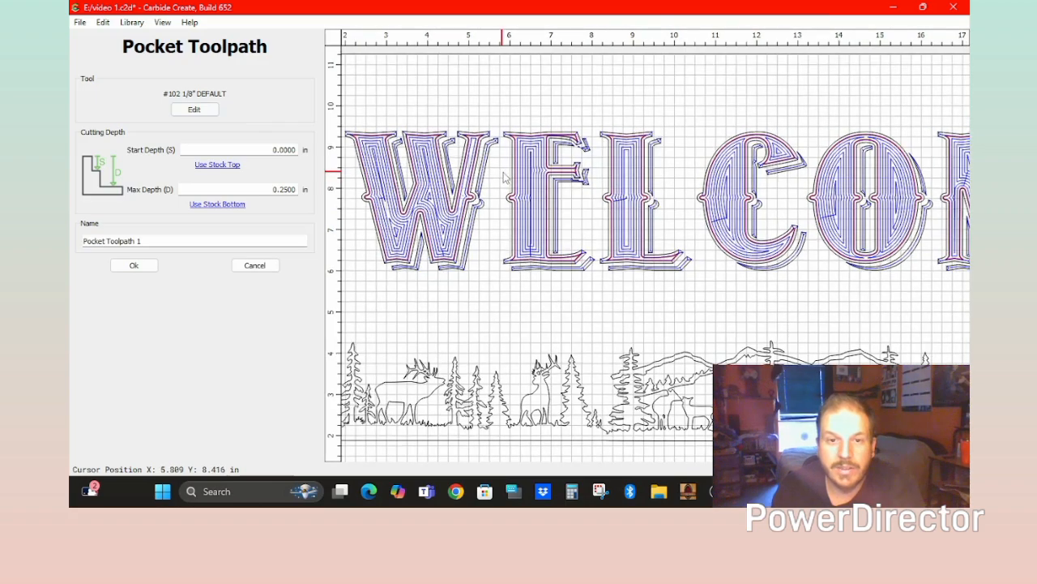
pyautogui.scroll(6, 504, 177)
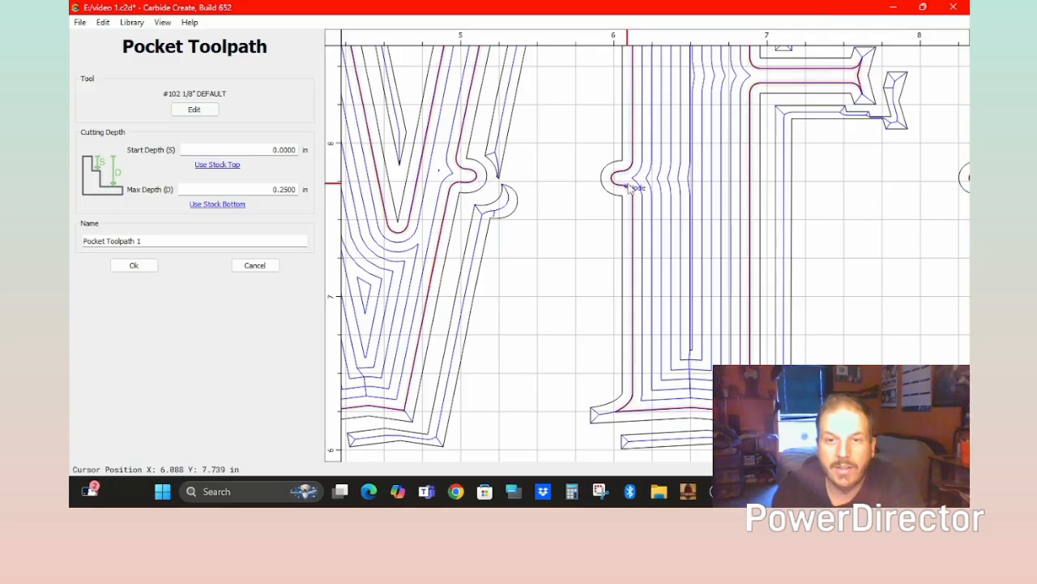
pyautogui.scroll(-4, 705, 134)
pyautogui.scroll(5, 851, 88)
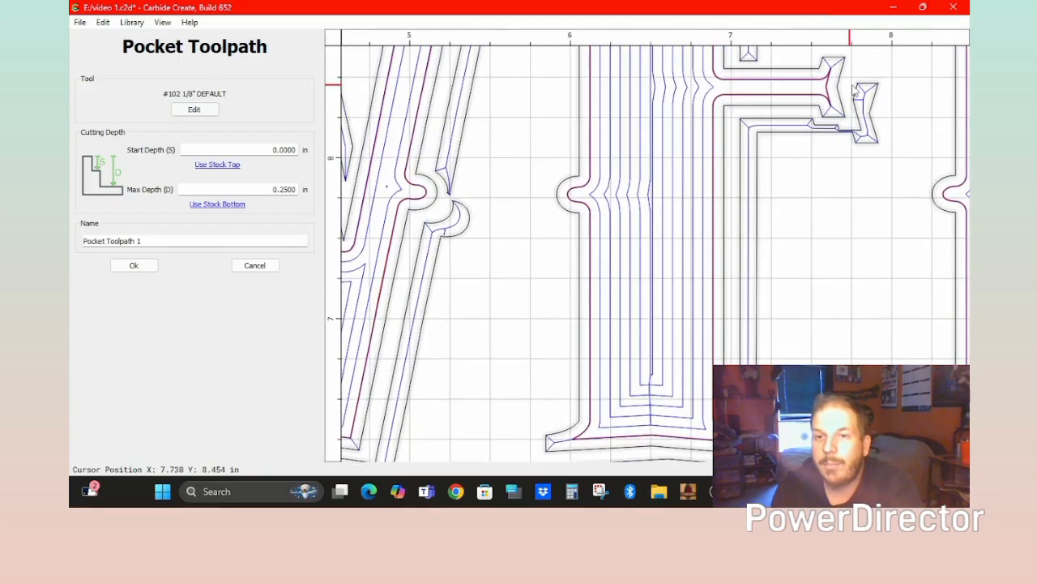
pyautogui.scroll(3, 855, 93)
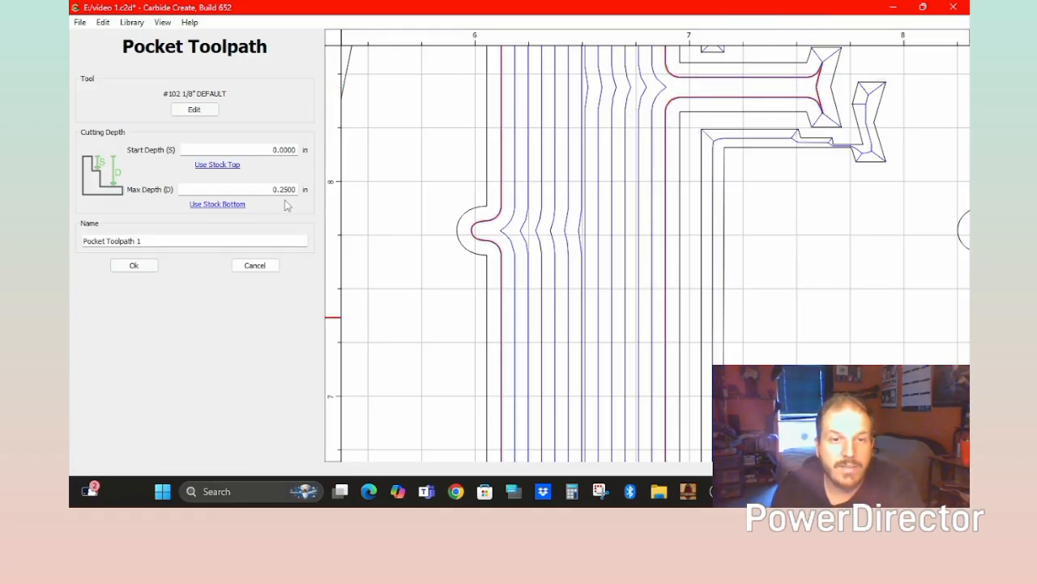
pyautogui.click(135, 266)
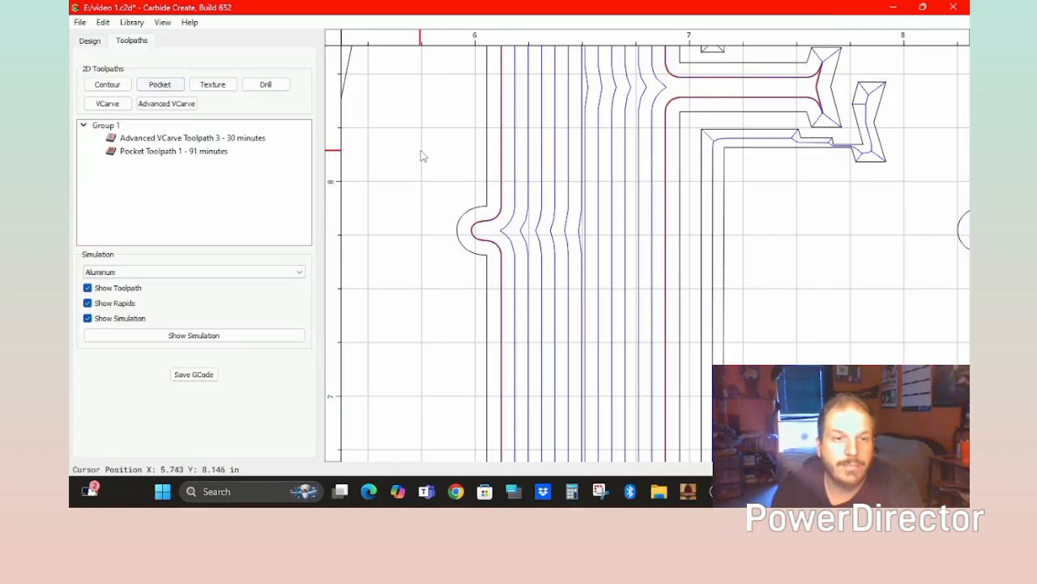
pyautogui.scroll(-4, 447, 224)
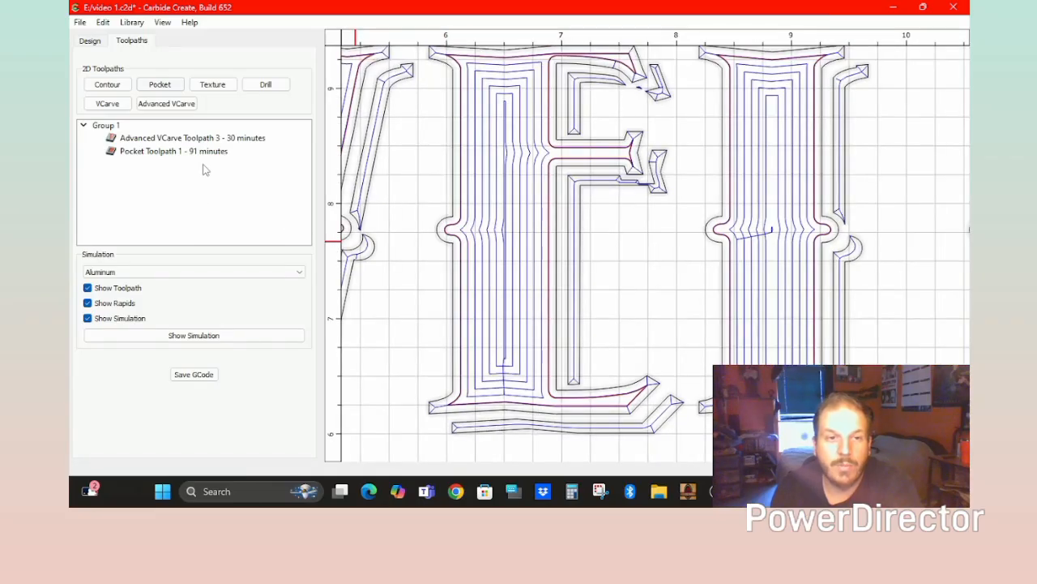
pyautogui.scroll(-8, 486, 233)
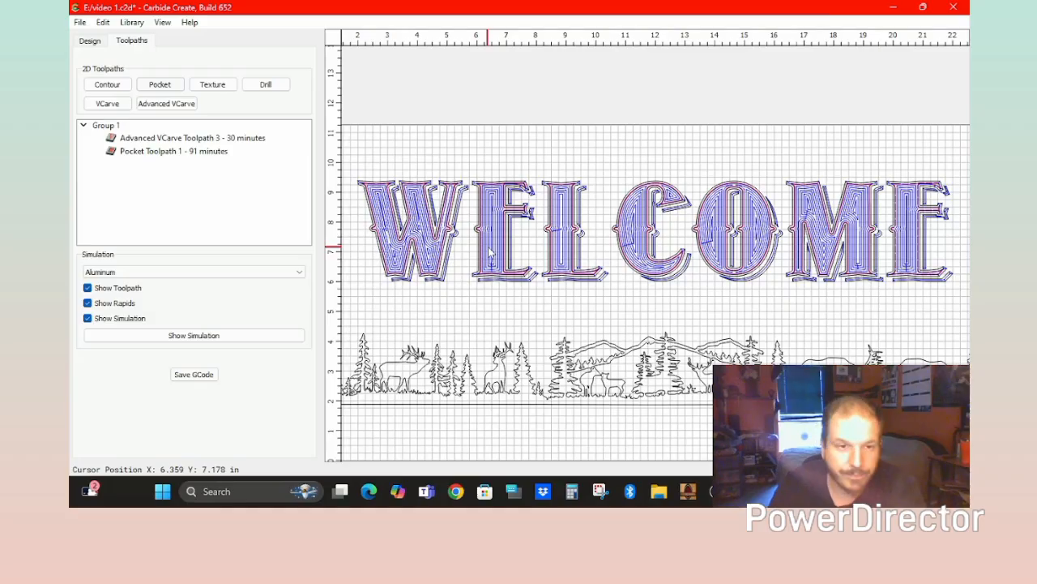
# Create Advanced VCarve Toolpath 4 on the selected forest and elk scenery shapes.
pyautogui.click(509, 373)
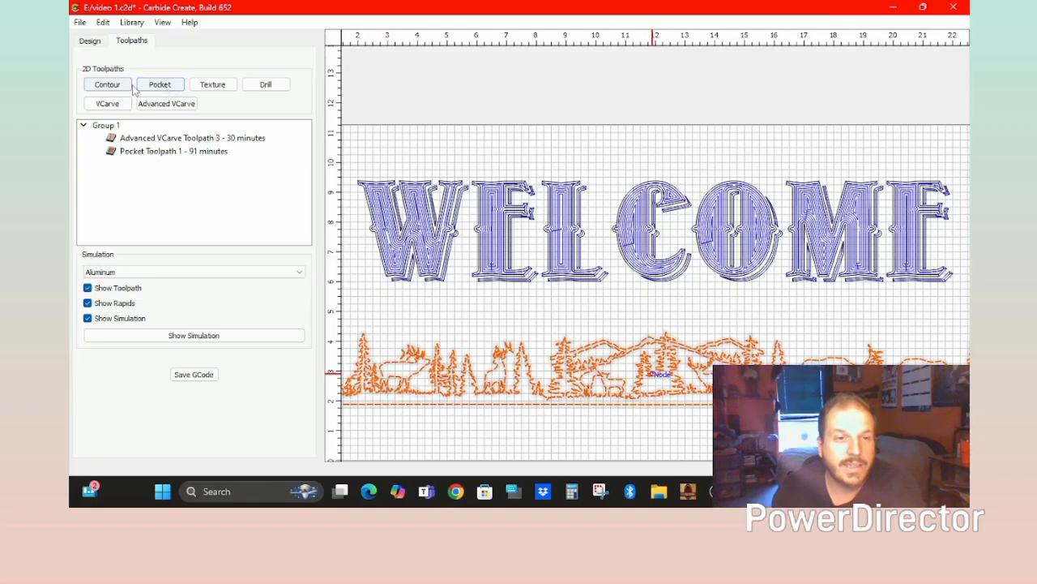
pyautogui.click(167, 103)
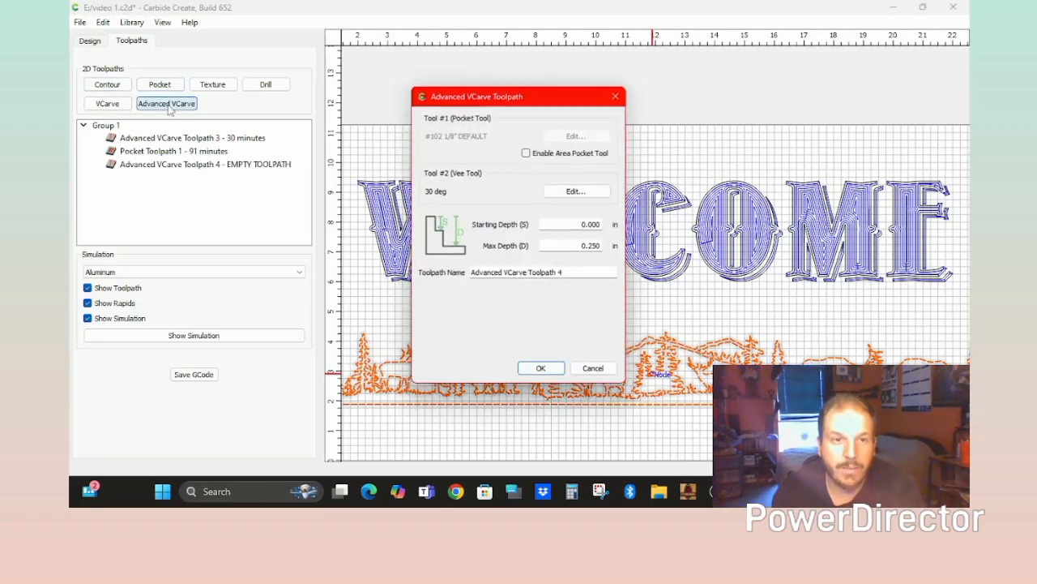
pyautogui.click(539, 371)
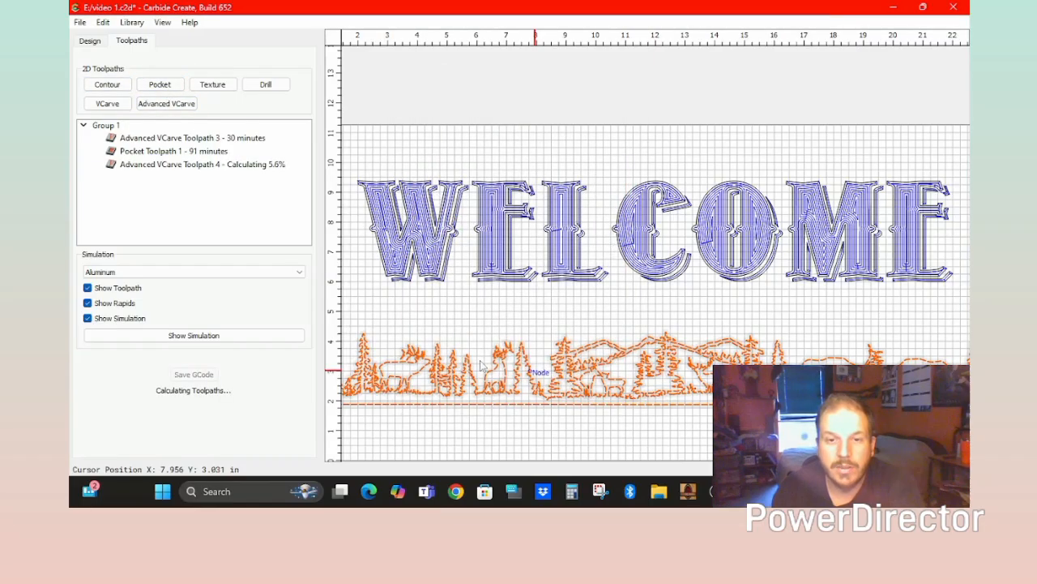
# Add a 0.0678 inside offset outline around the scenery shapes.
pyautogui.click(91, 42)
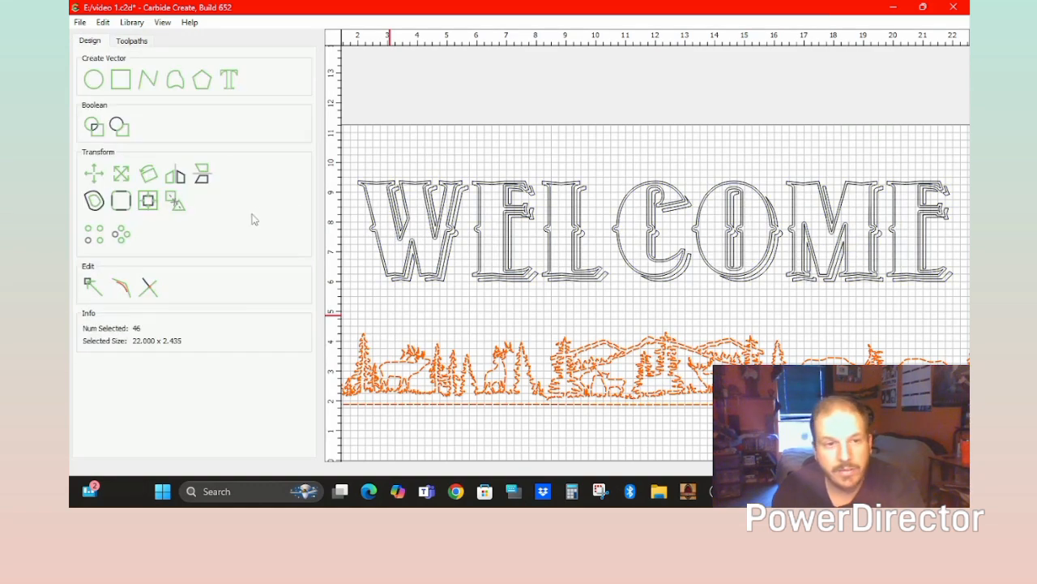
pyautogui.click(94, 201)
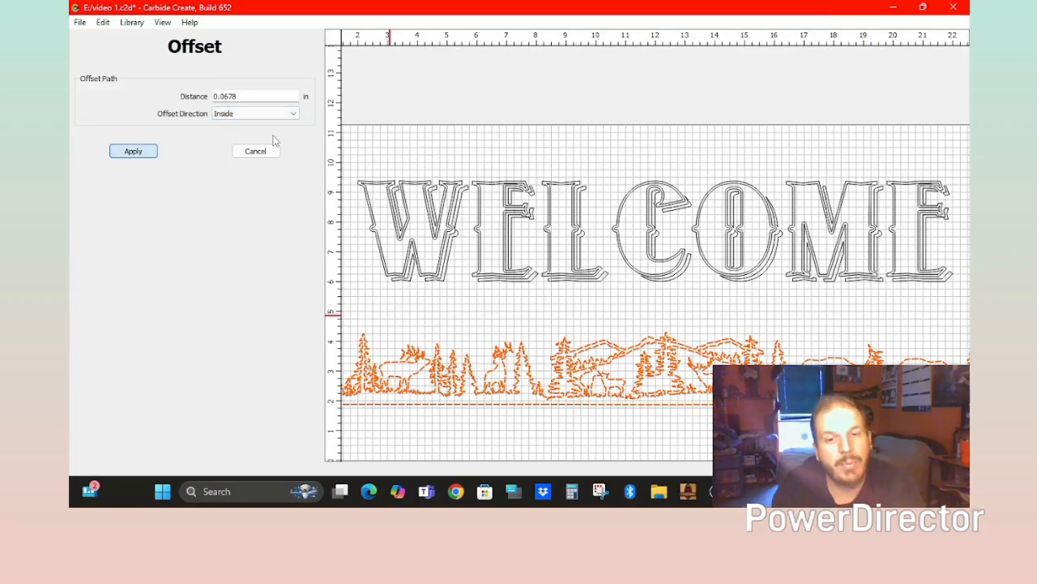
pyautogui.click(133, 151)
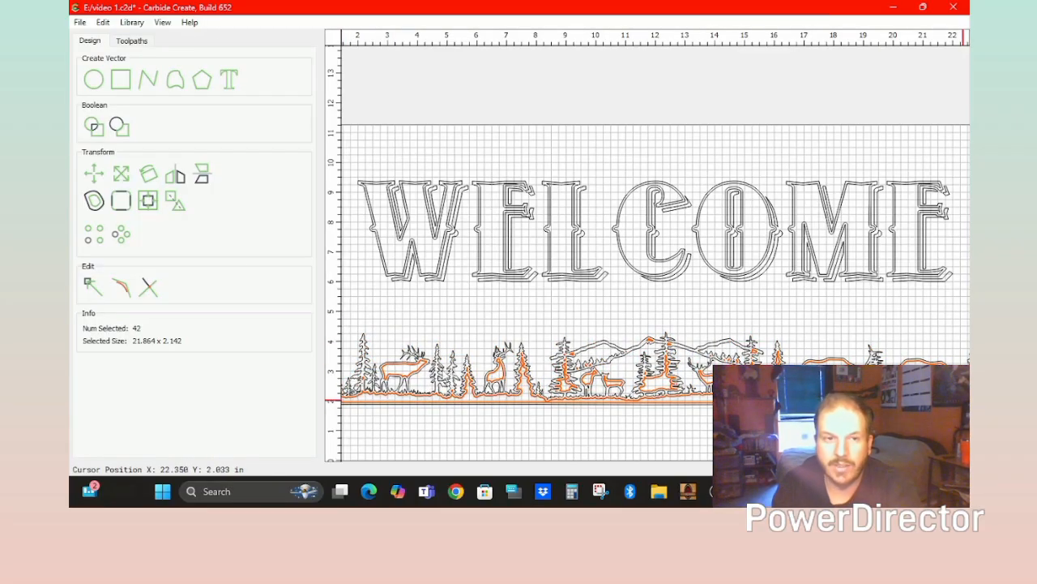
pyautogui.click(134, 41)
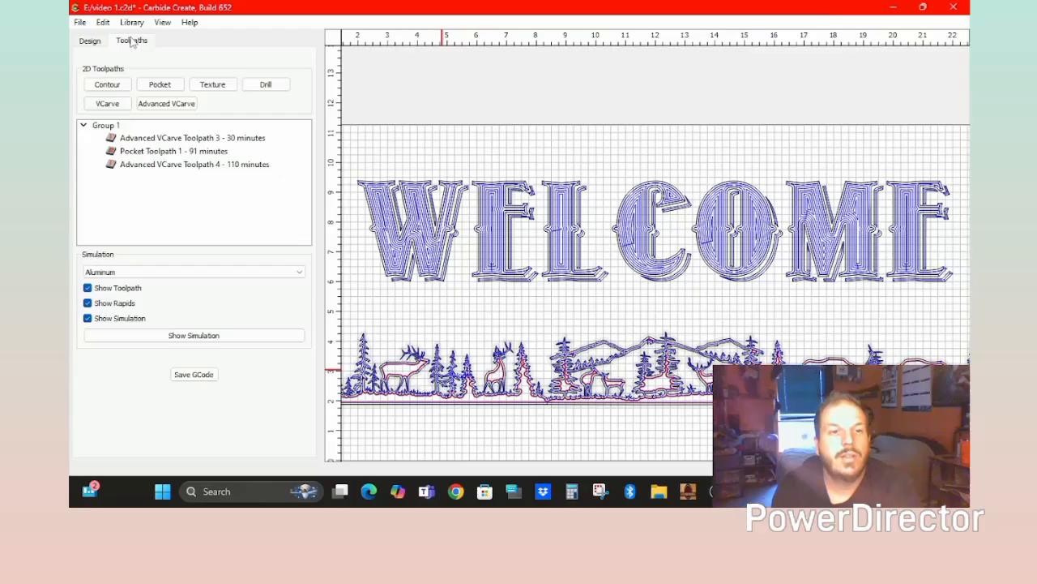
# Create Pocket Toolpath 2 for the strip and move Advanced VCarve Toolpath 4 above Pocket Toolpath 1.
pyautogui.click(163, 86)
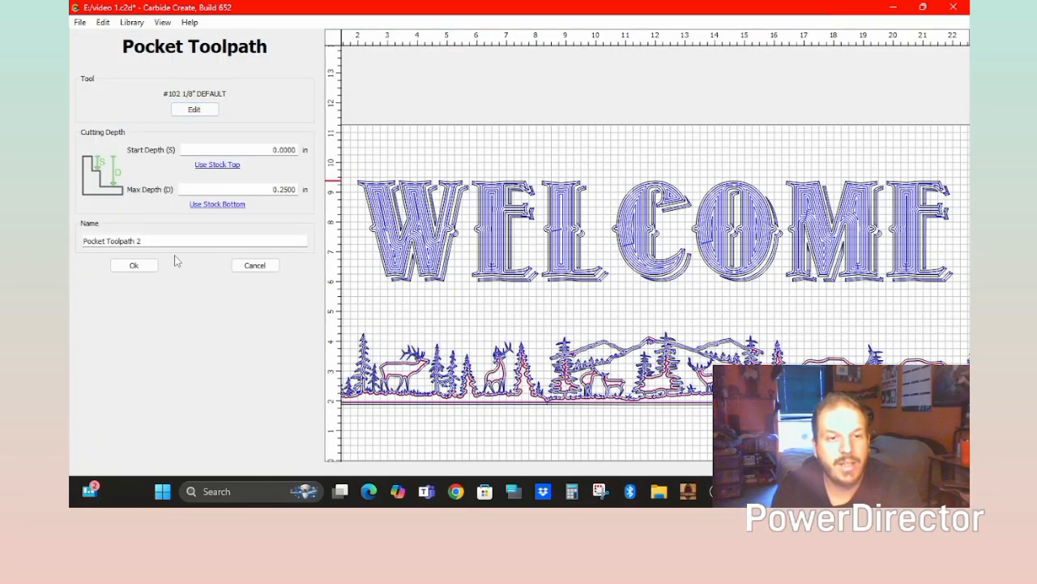
pyautogui.click(134, 265)
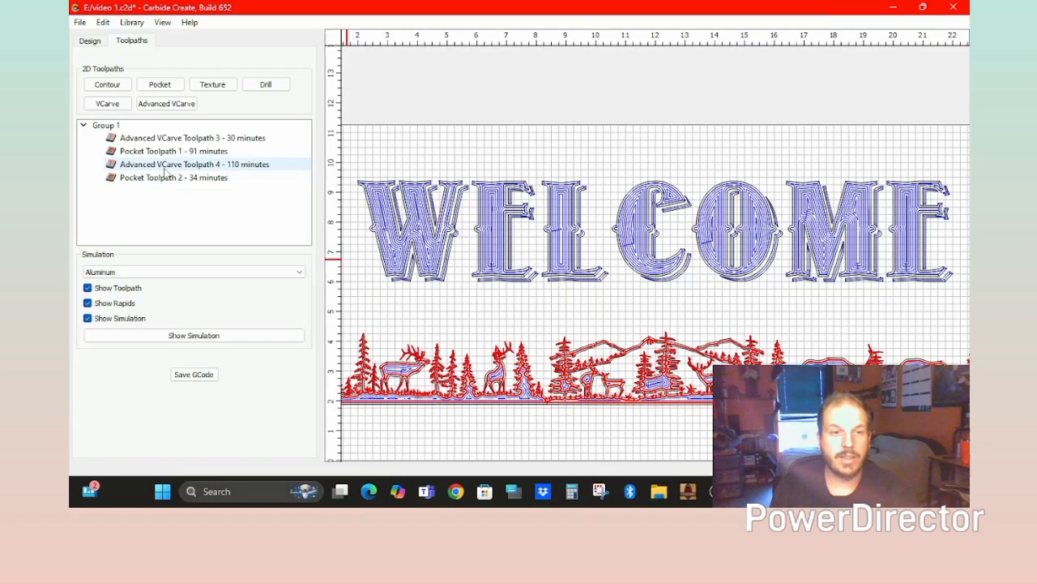
pyautogui.moveTo(166, 169); pyautogui.dragTo(171, 149)
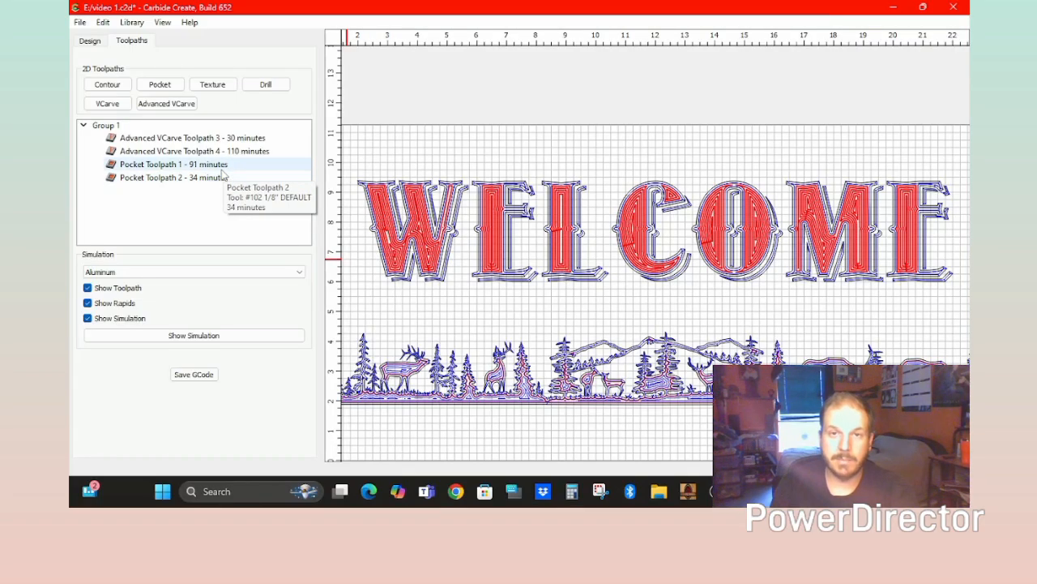
# Disable both pocket toolpaths and both Advanced VCarve toolpaths to preview them individually.
pyautogui.rightClick(131, 169)
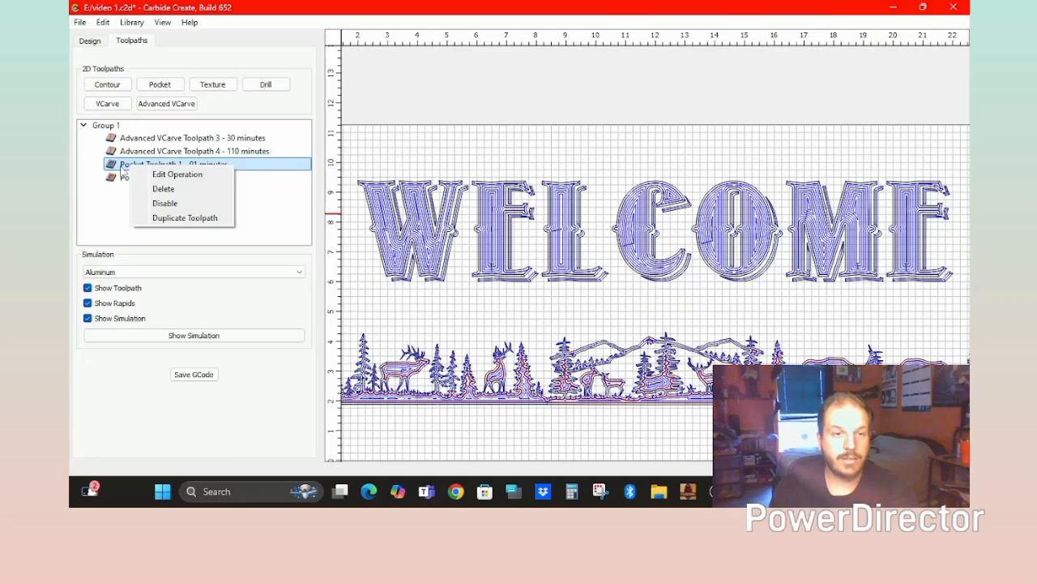
pyautogui.click(154, 204)
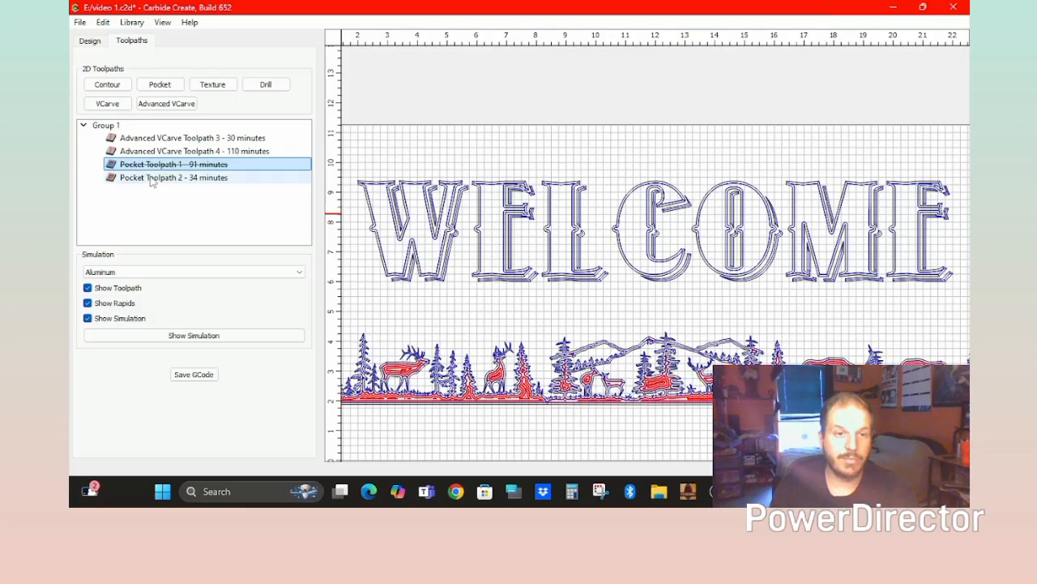
pyautogui.rightClick(151, 177)
pyautogui.click(181, 214)
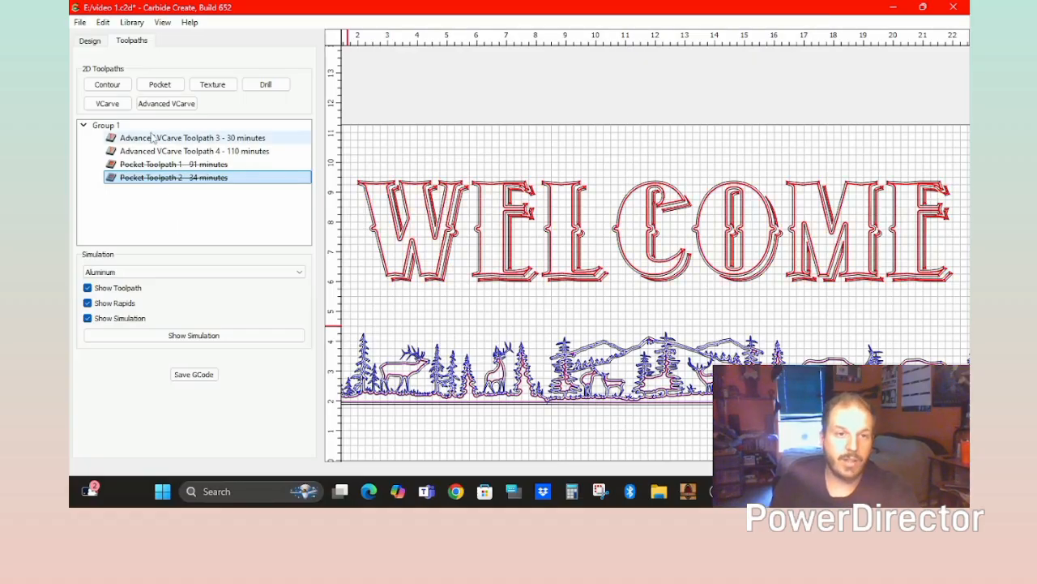
pyautogui.click(152, 138)
pyautogui.rightClick(152, 137)
pyautogui.click(173, 174)
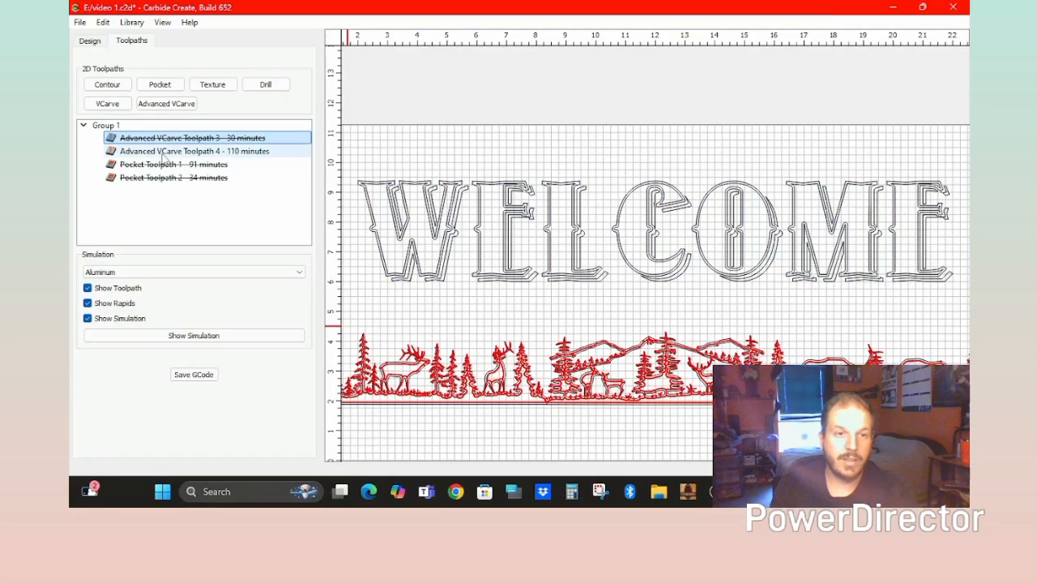
pyautogui.click(166, 152)
pyautogui.rightClick(166, 152)
pyautogui.click(173, 189)
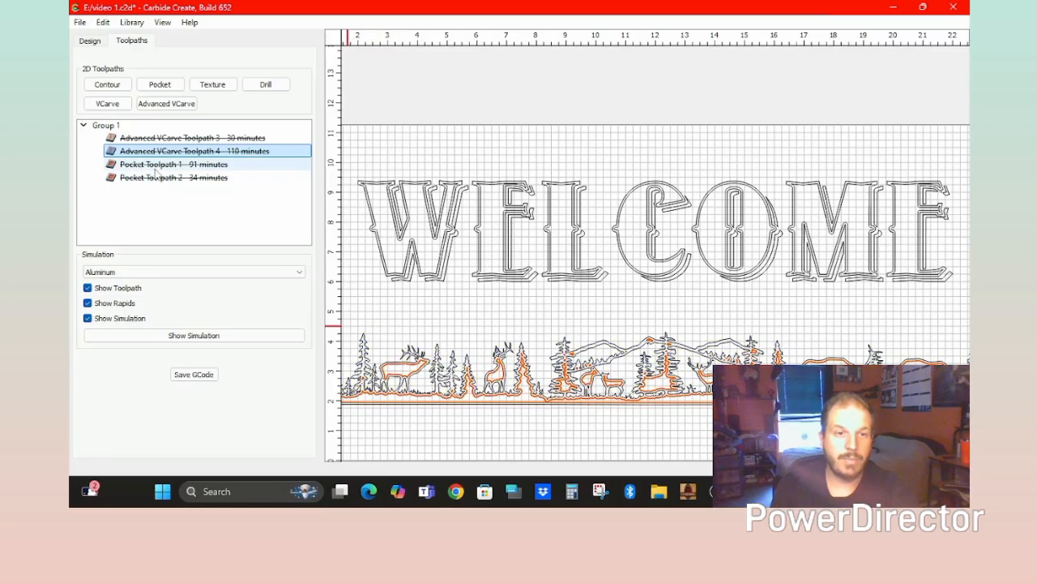
# Cancel a started copy of Pocket Toolpath 1, then re-enable Pocket Toolpaths 1 and 2.
pyautogui.click(161, 165)
pyautogui.rightClick(160, 166)
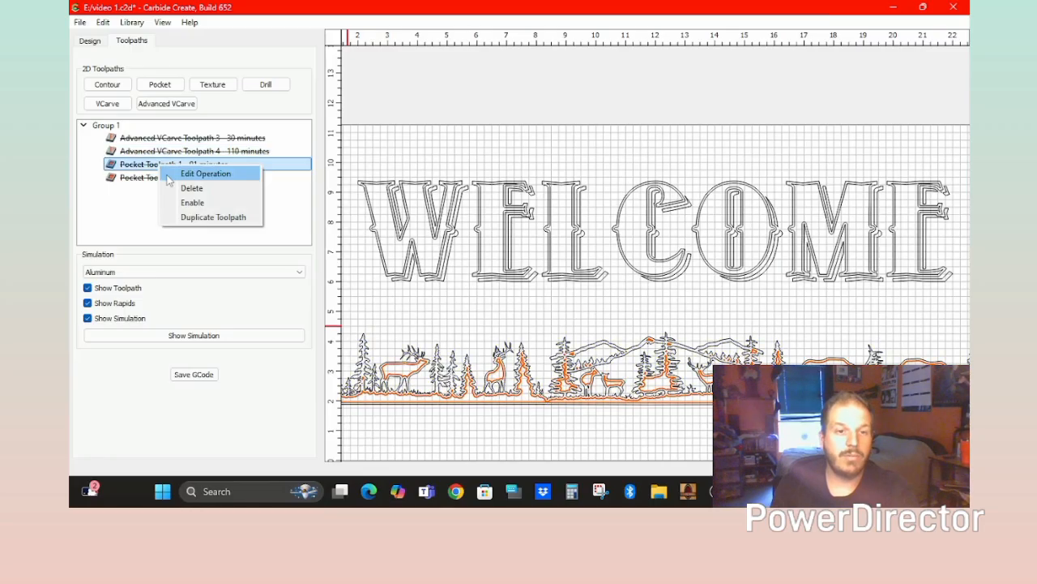
pyautogui.click(187, 216)
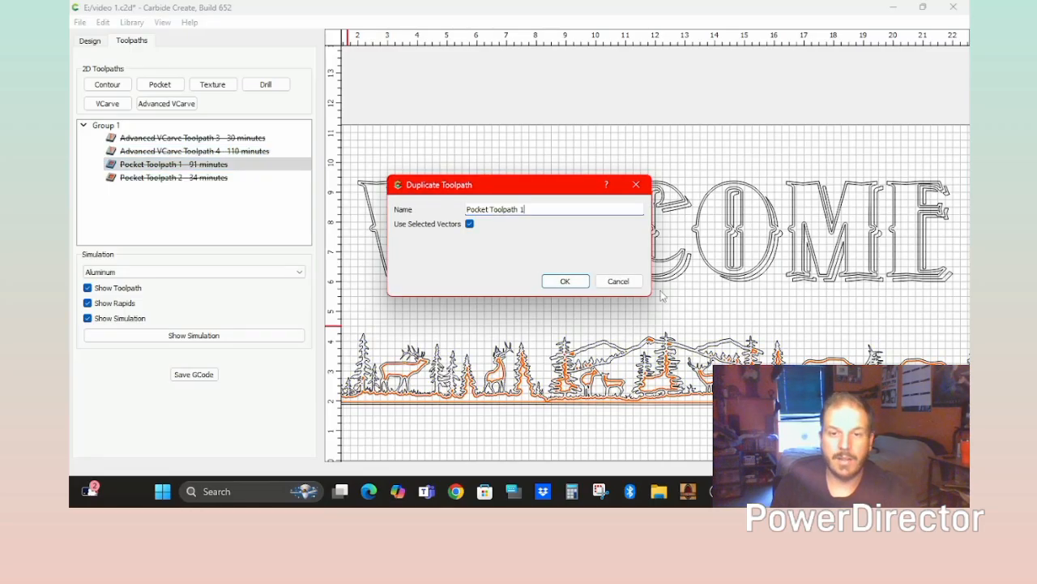
pyautogui.click(618, 281)
pyautogui.click(259, 166)
pyautogui.rightClick(258, 165)
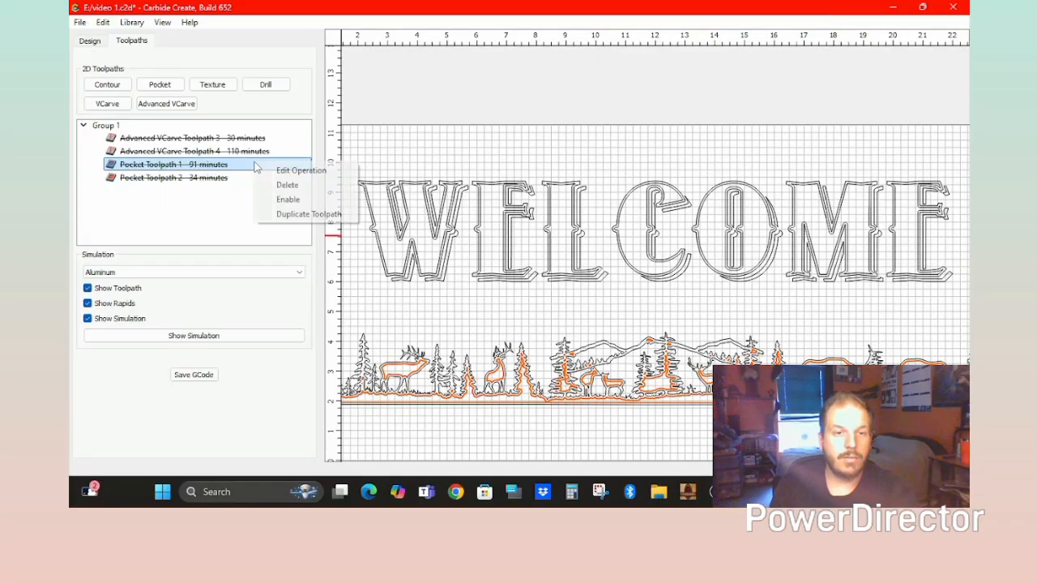
pyautogui.click(284, 199)
pyautogui.click(221, 178)
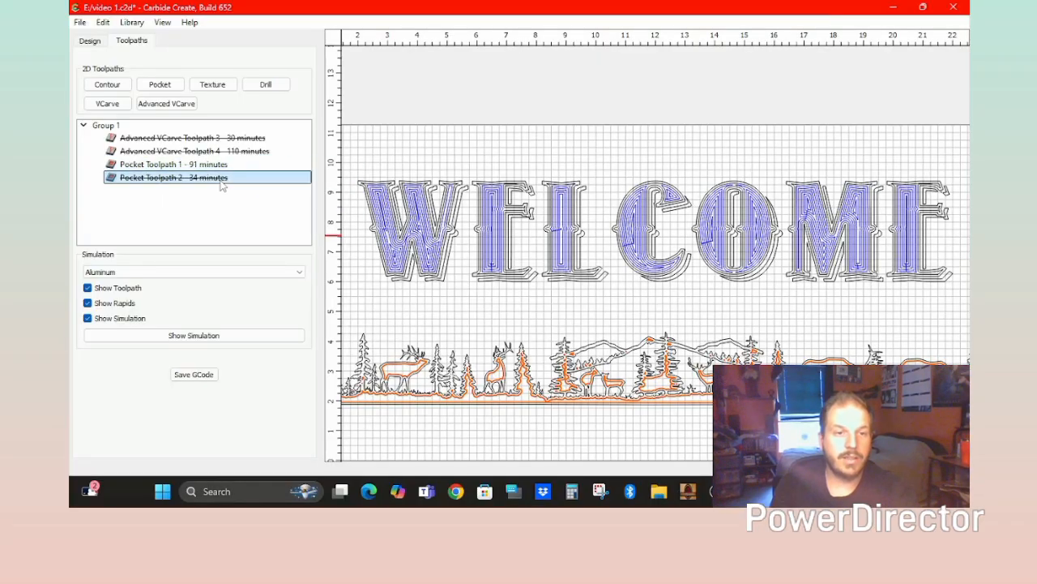
pyautogui.rightClick(222, 180)
pyautogui.click(243, 215)
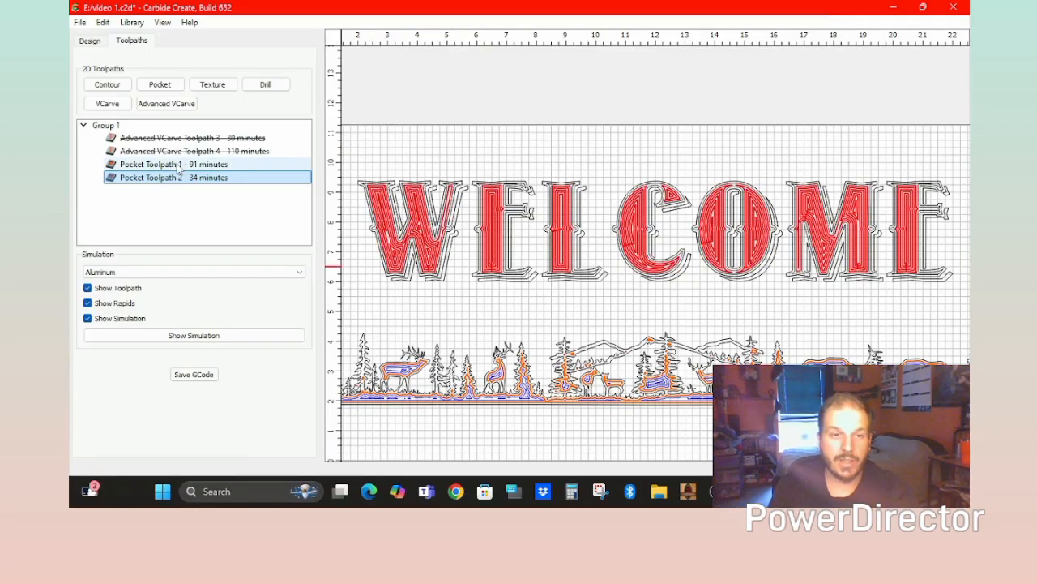
# Re-enable Advanced VCarve Toolpaths 3 and 4 and list the simulation materials.
pyautogui.rightClick(155, 139)
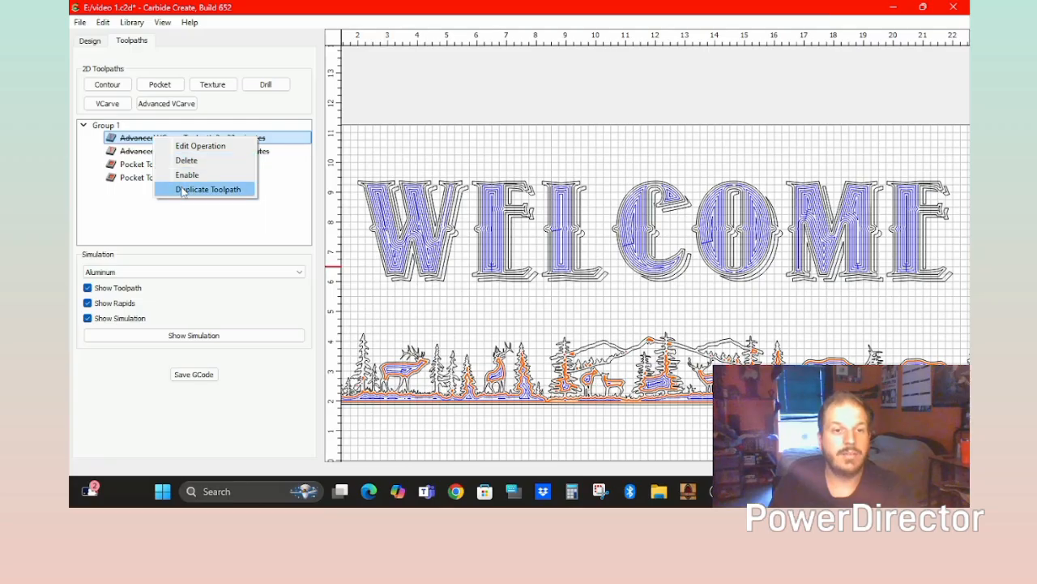
pyautogui.click(183, 174)
pyautogui.rightClick(164, 152)
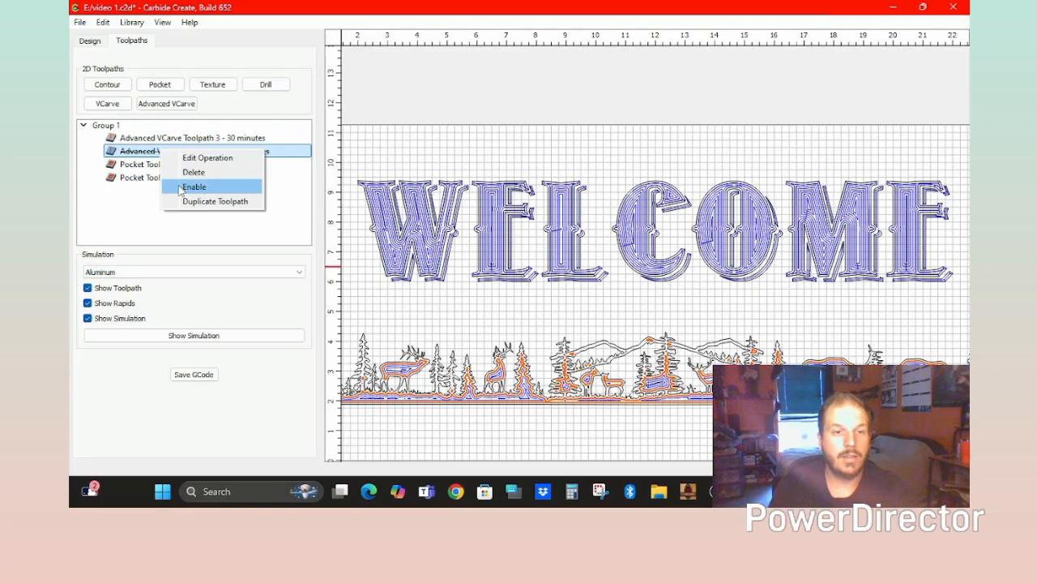
pyautogui.click(184, 186)
pyautogui.click(90, 273)
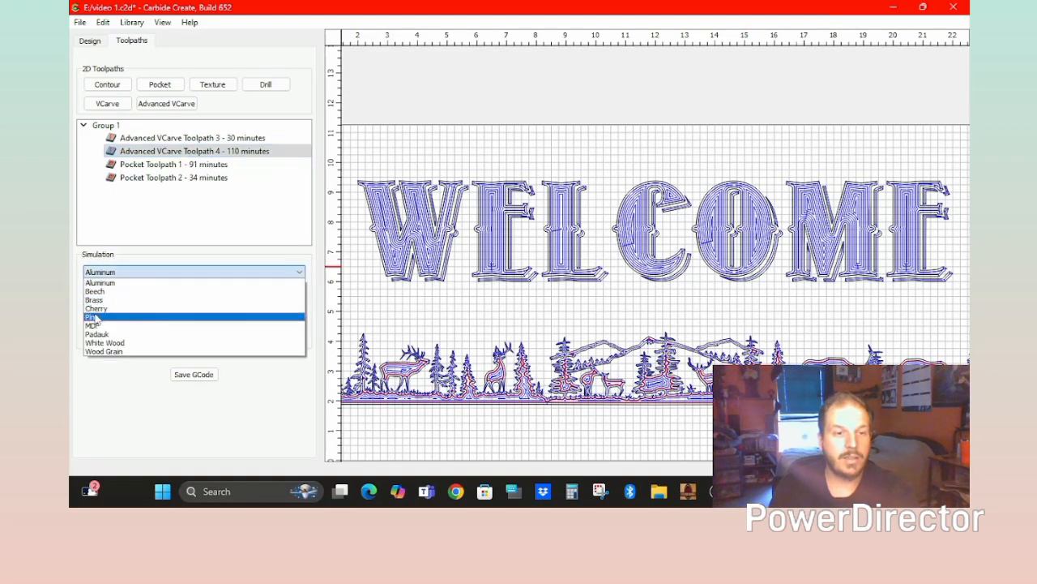
# Simulate all toolpaths in Pine and tilt the board to view the letters in perspective.
pyautogui.click(93, 316)
pyautogui.click(126, 334)
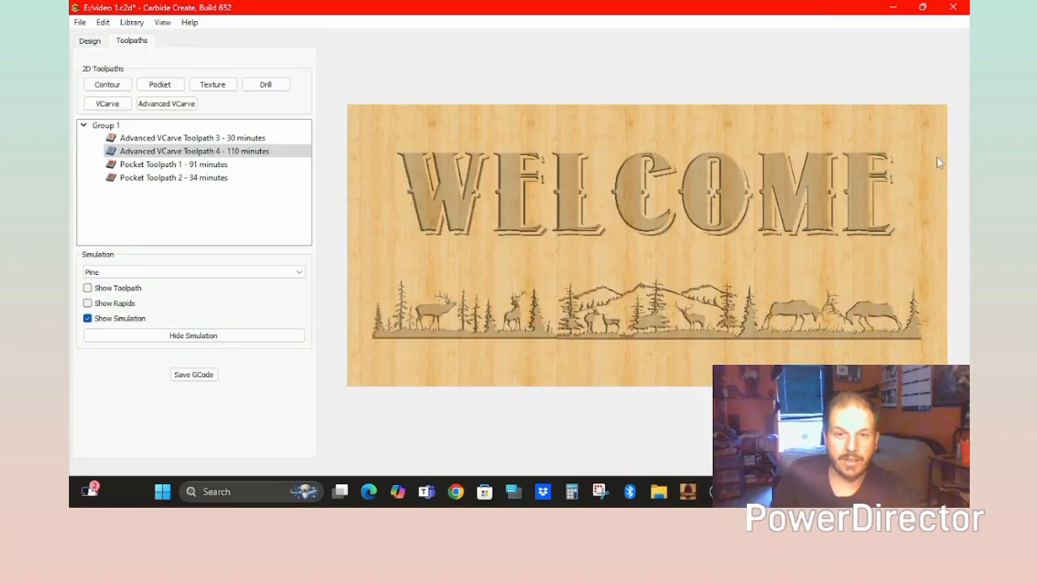
pyautogui.scroll(5, 510, 133)
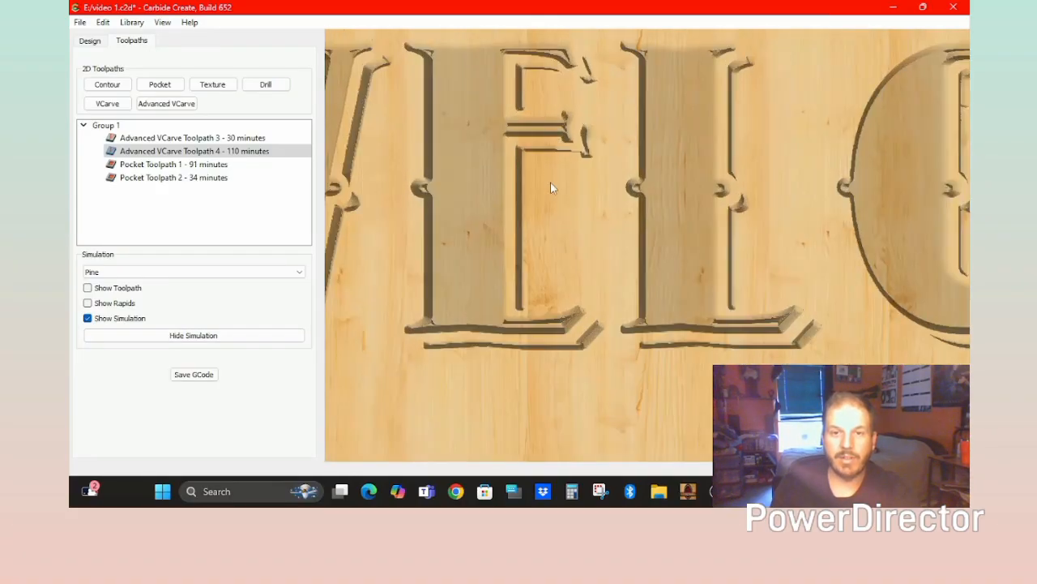
pyautogui.moveTo(539, 263); pyautogui.dragTo(586, 183)
pyautogui.moveTo(586, 183); pyautogui.dragTo(483, 322, button='right')
pyautogui.scroll(7, 472, 249)
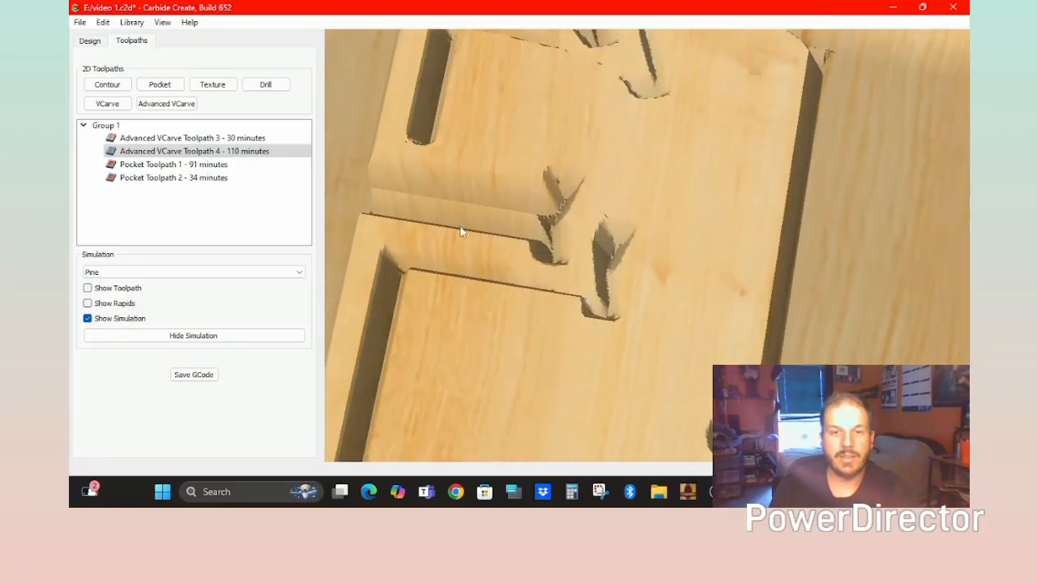
pyautogui.scroll(-2, 539, 227)
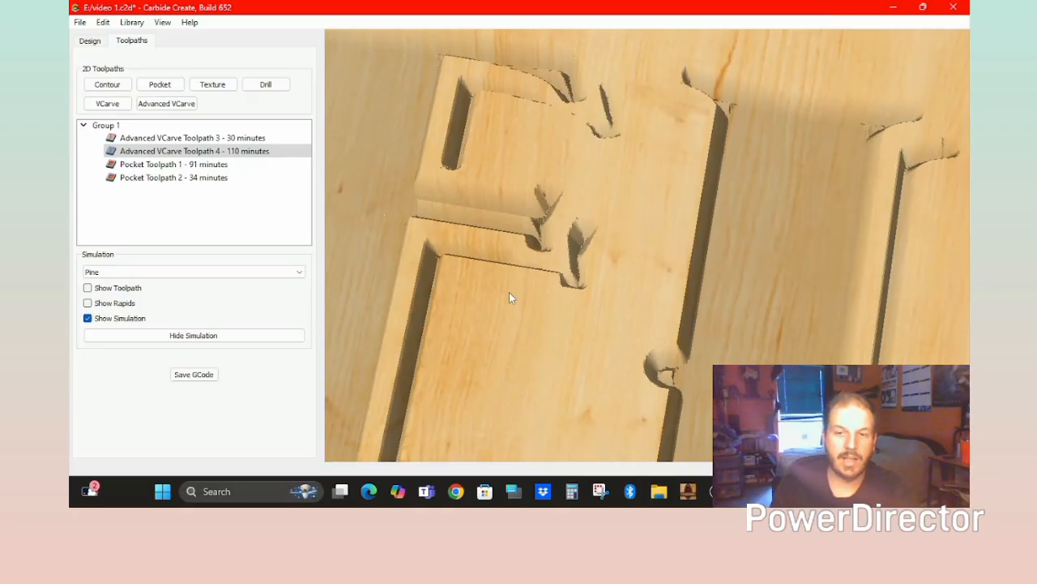
# Orbit, pan and zoom around the carved lettering and deer scene, ending on the whole sign.
pyautogui.moveTo(509, 291); pyautogui.dragTo(674, 263, button='middle')
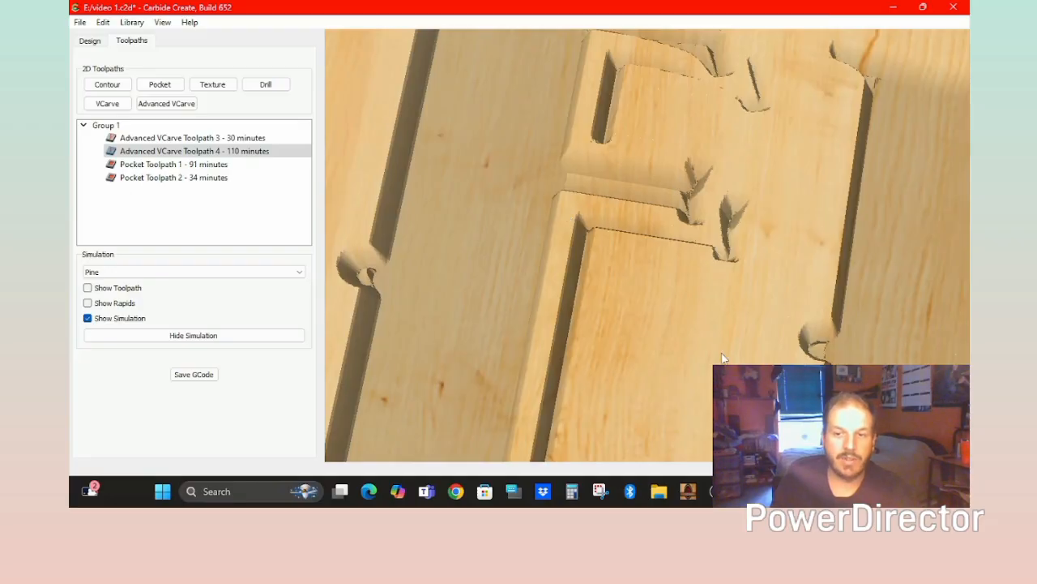
pyautogui.scroll(-6, 745, 337)
pyautogui.moveTo(745, 337); pyautogui.dragTo(719, 374)
pyautogui.moveTo(854, 395); pyautogui.dragTo(727, 159, button='right')
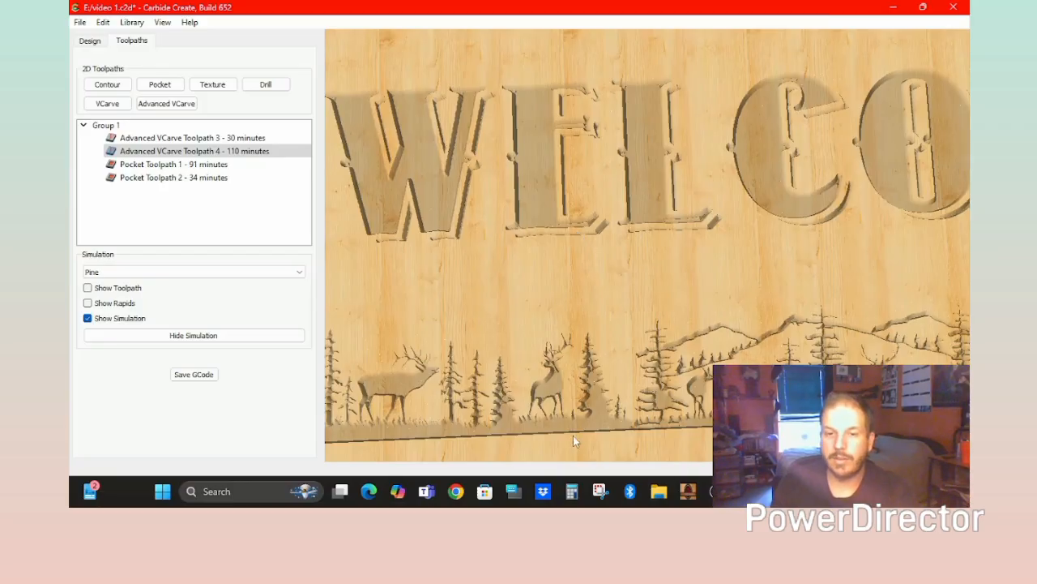
pyautogui.scroll(5, 567, 421)
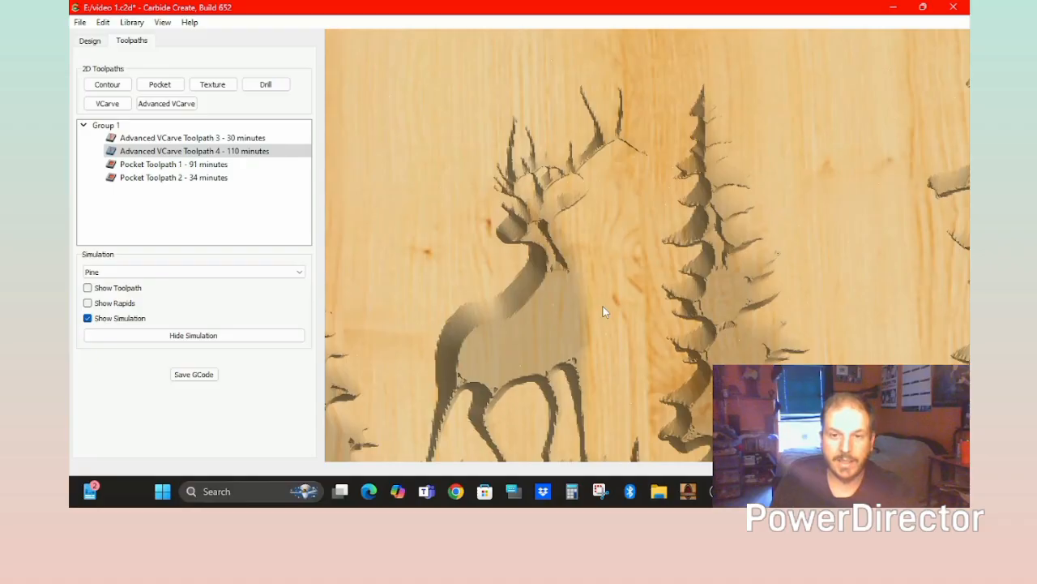
pyautogui.moveTo(602, 304); pyautogui.dragTo(594, 258)
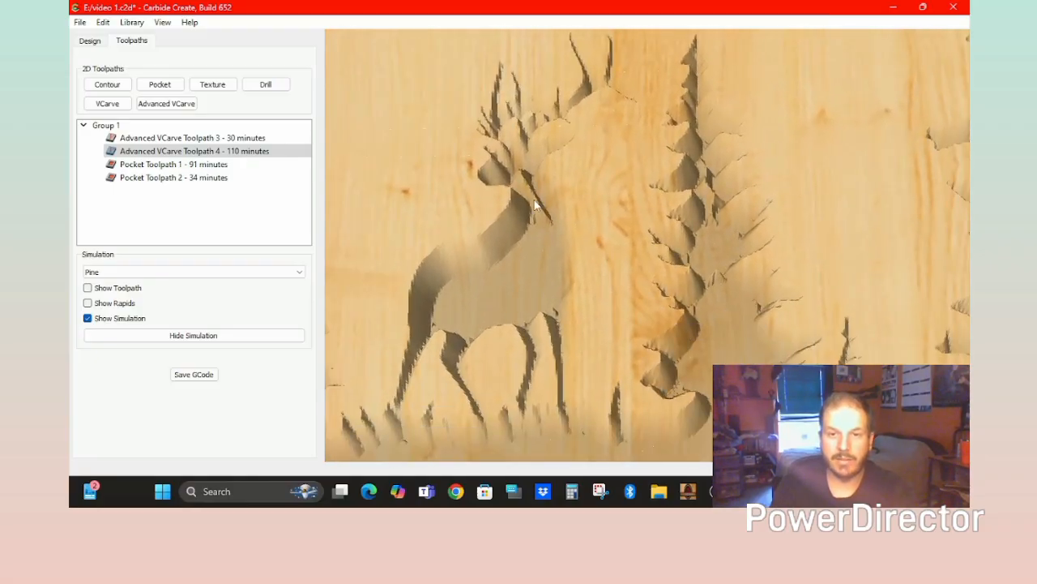
pyautogui.scroll(-8, 544, 231)
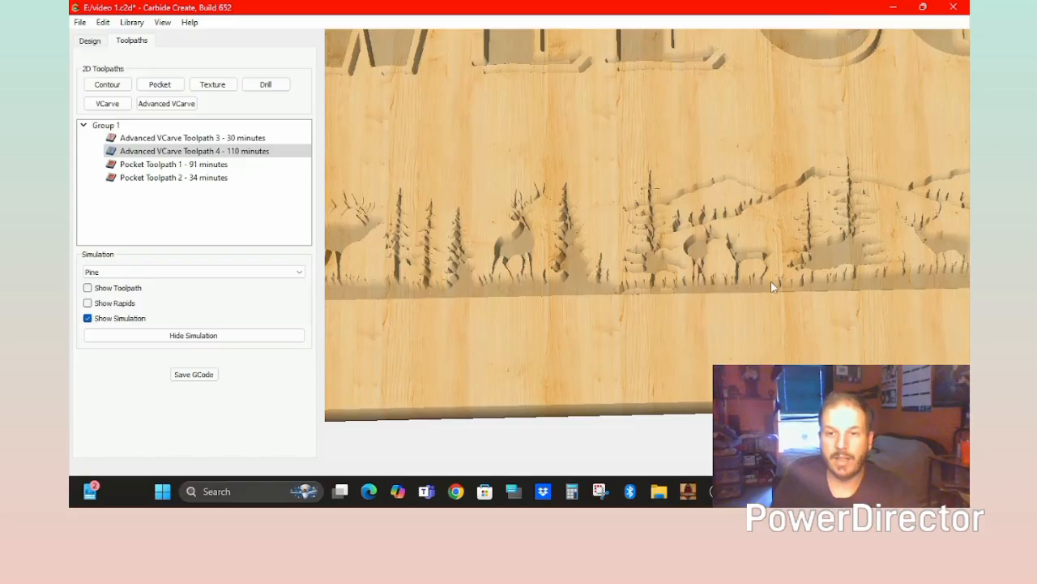
pyautogui.scroll(5, 774, 272)
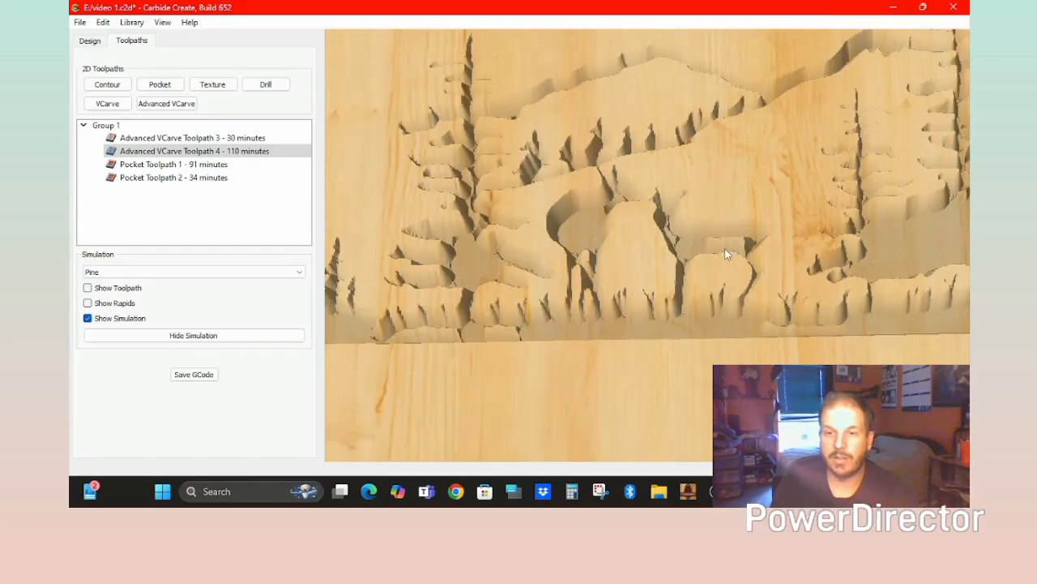
pyautogui.scroll(-4, 725, 248)
pyautogui.scroll(-4, 962, 259)
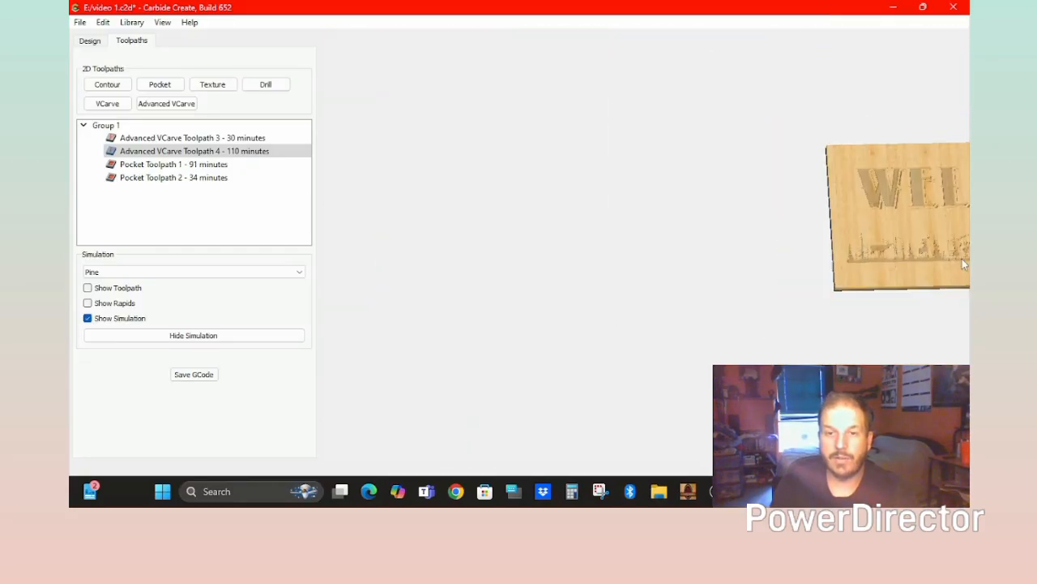
pyautogui.scroll(3, 962, 258)
pyautogui.moveTo(902, 259); pyautogui.dragTo(426, 320, button='middle')
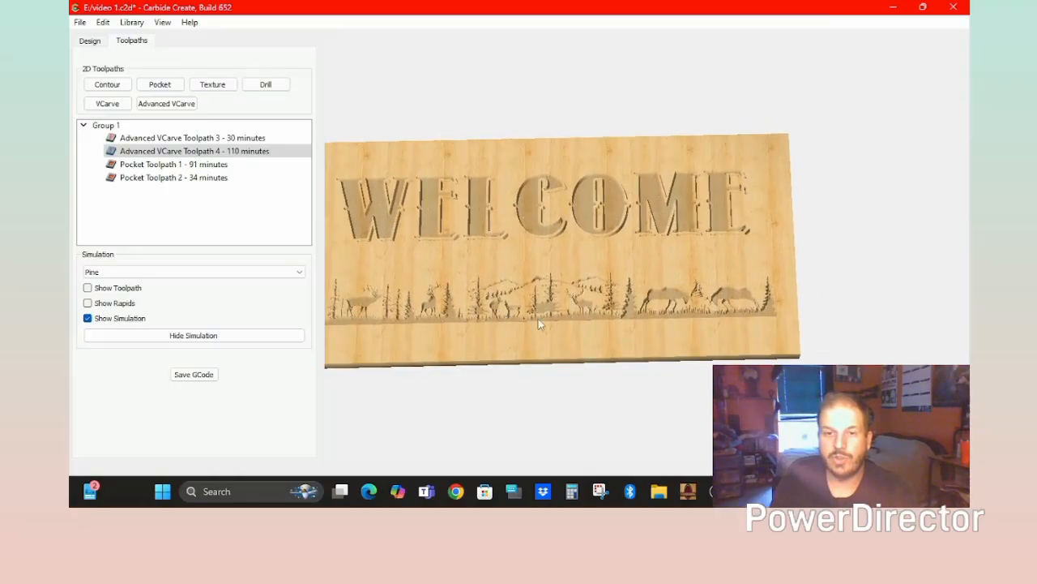
pyautogui.scroll(5, 539, 323)
pyautogui.scroll(-5, 607, 326)
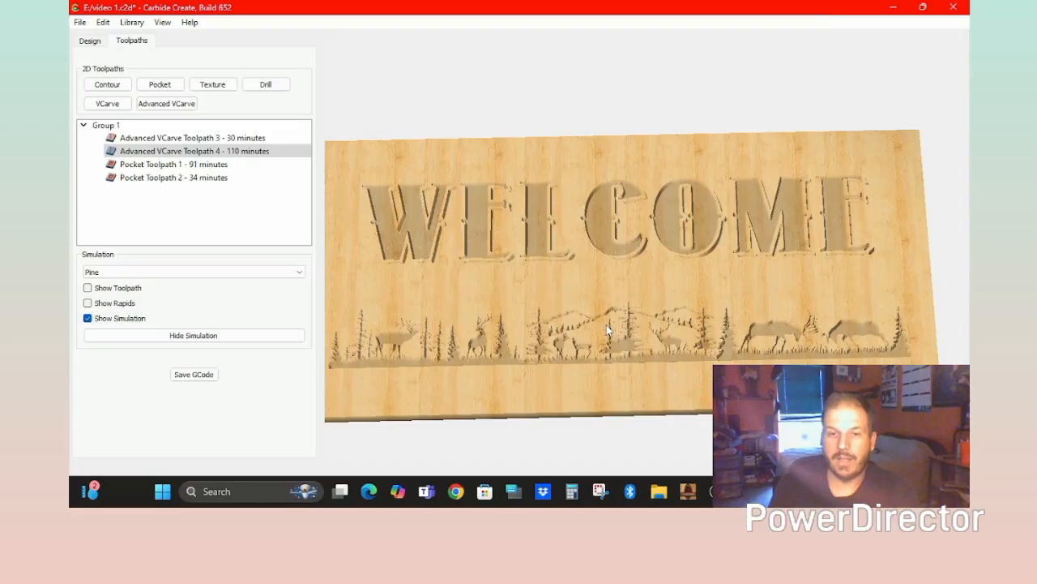
# Rotate the simulated pine board to a near head-on view of WELCOME and the strip.
pyautogui.moveTo(513, 304); pyautogui.dragTo(509, 427)
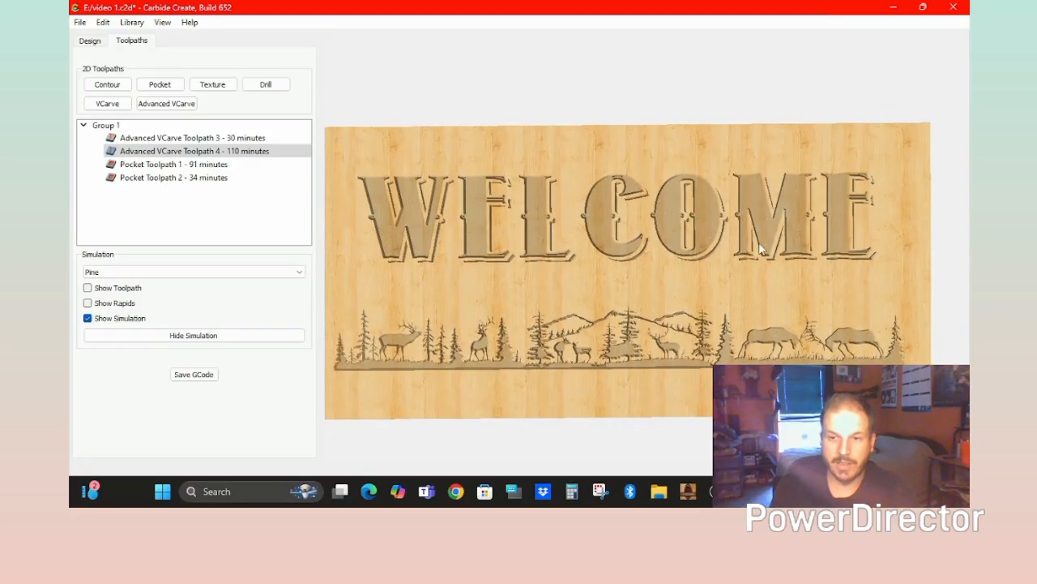